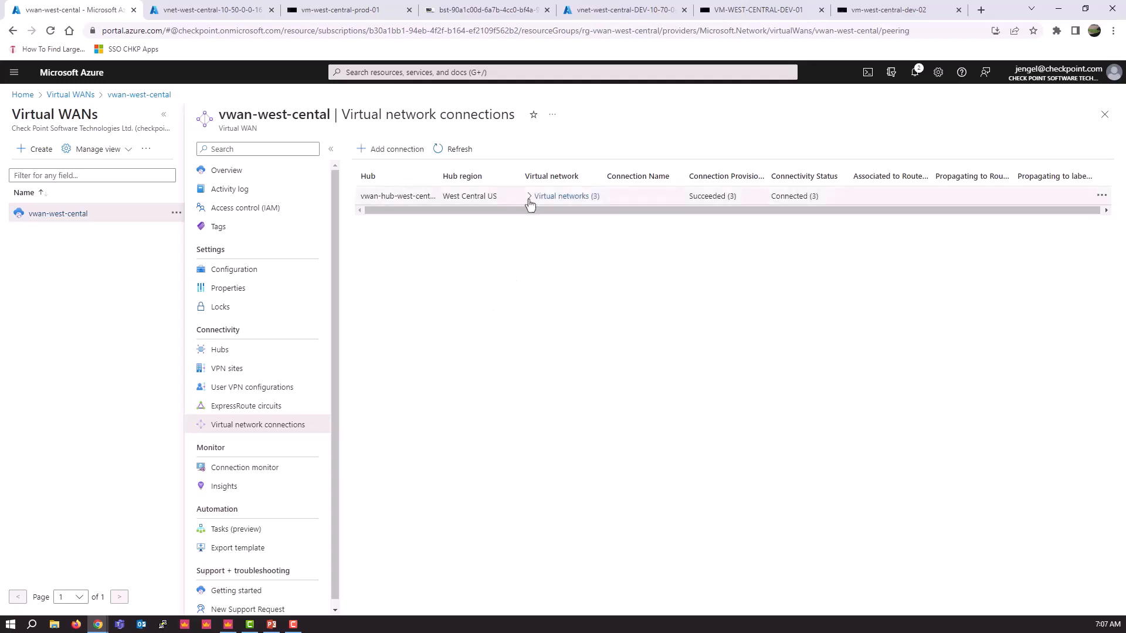
- Expand the hub's virtual network connections and widen the Virtual network and Connection Name columns to show the full names
click(529, 197)
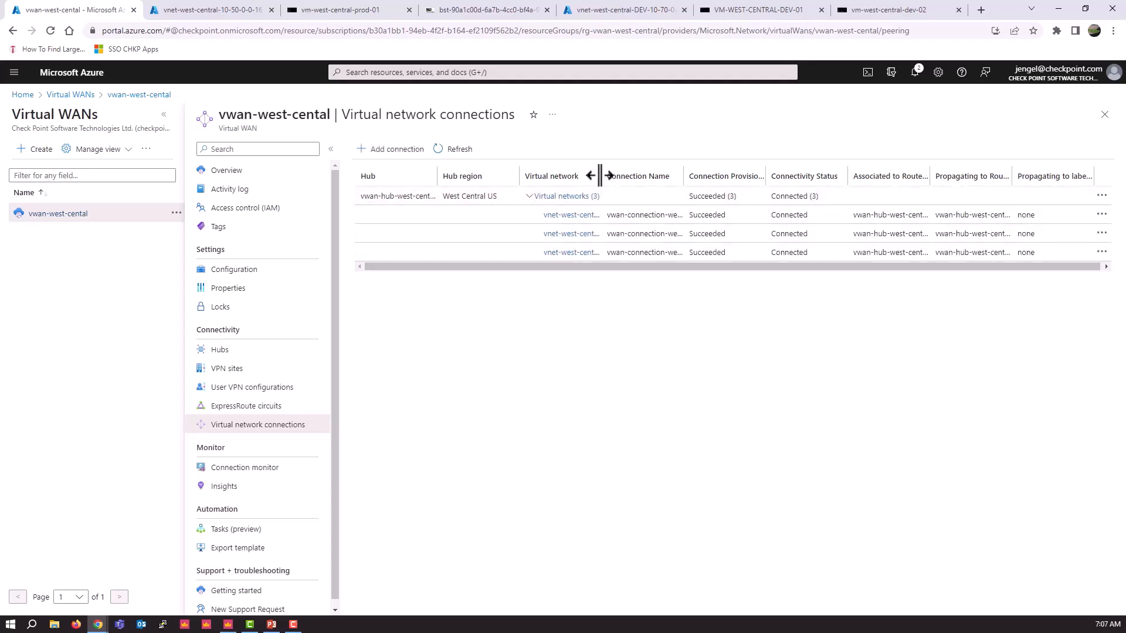
drag(601, 176, 677, 176)
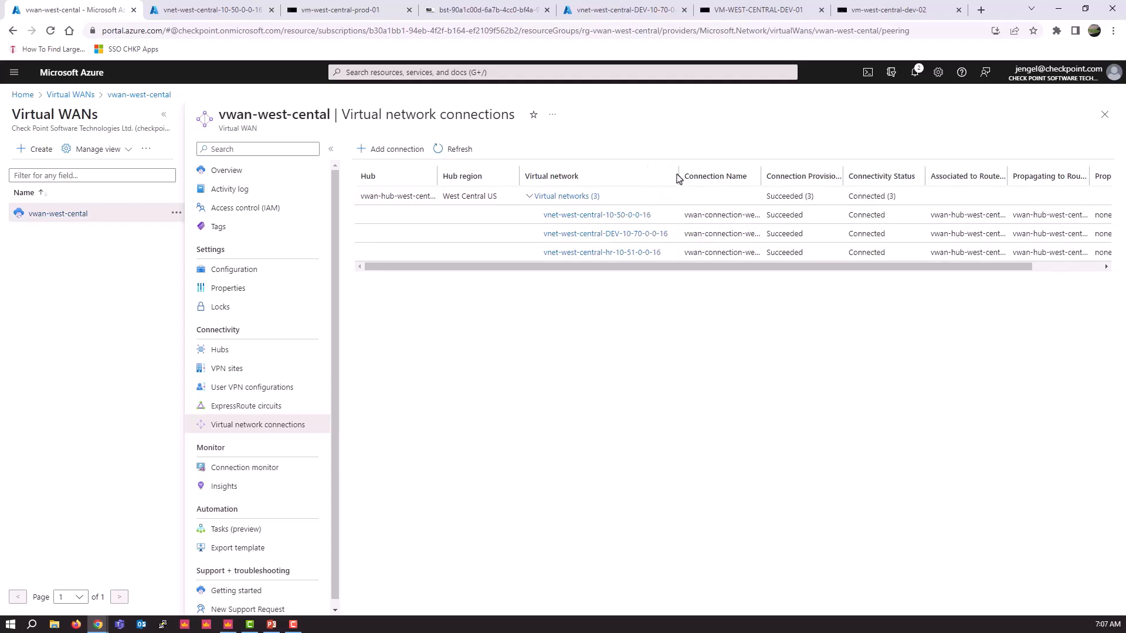
drag(761, 176, 851, 175)
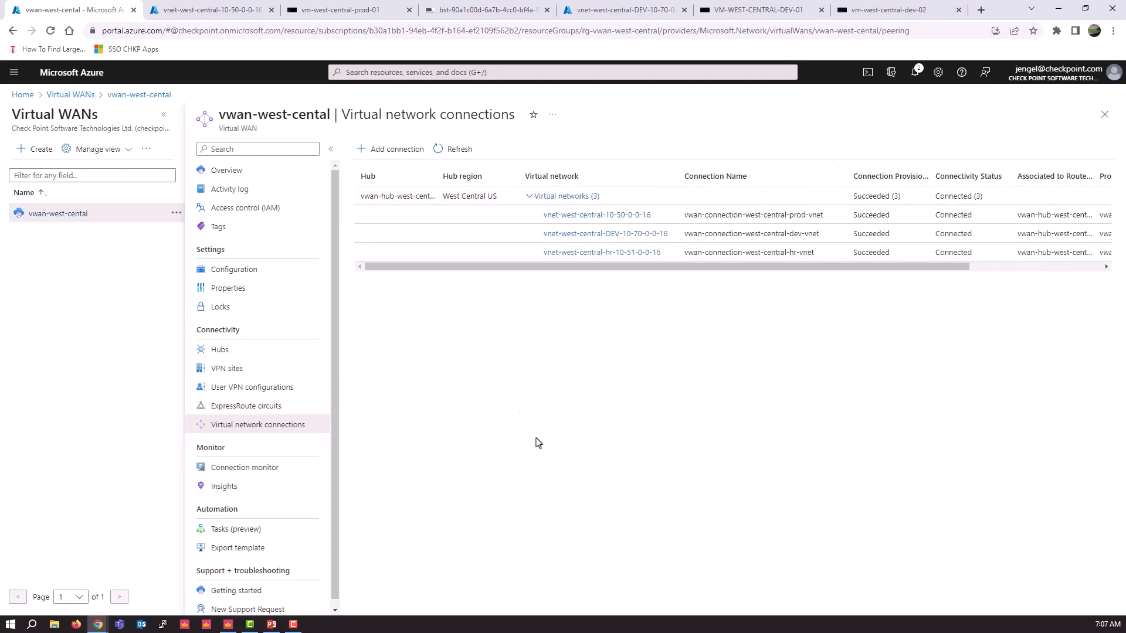
- Open the vwan-hub-west-central hub of the virtual WAN and view its routing intent and routing policies
click(231, 355)
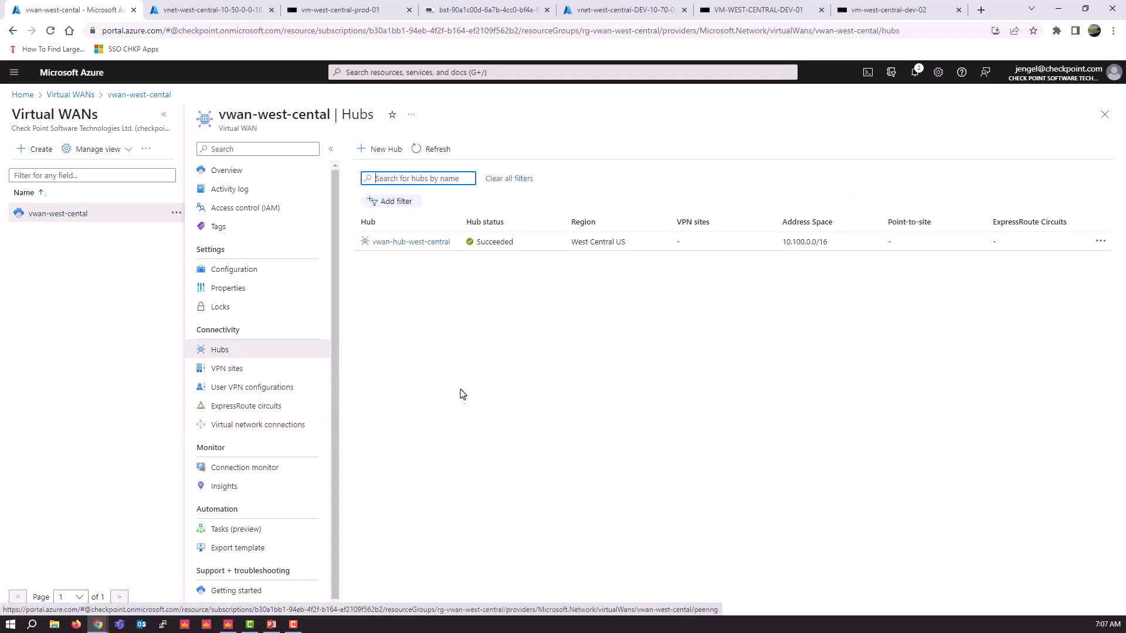
click(420, 244)
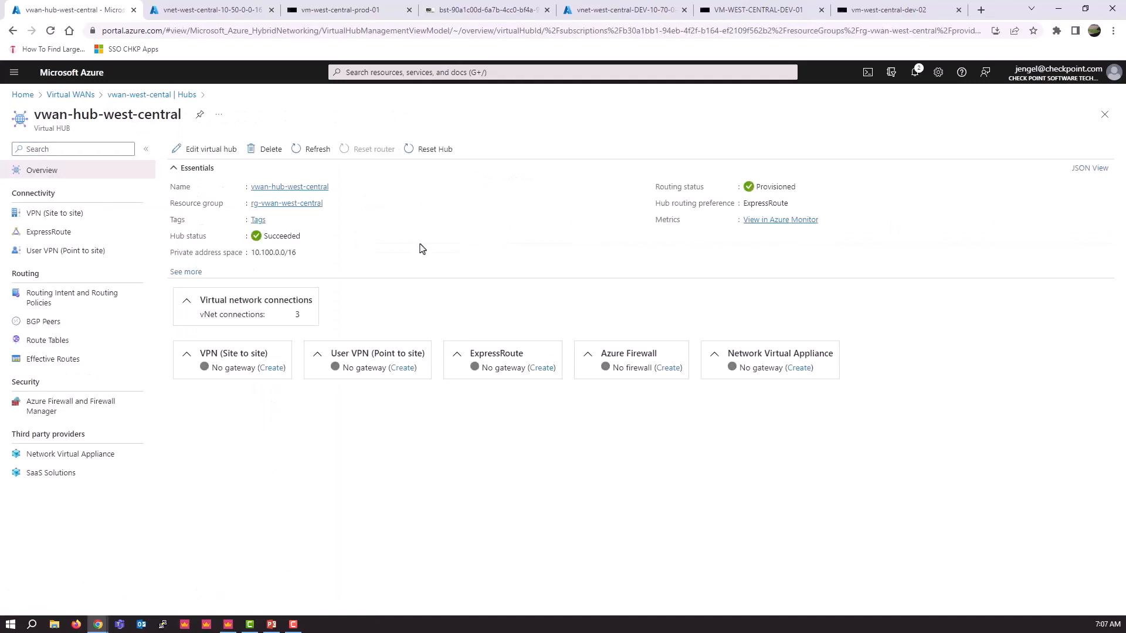
click(58, 301)
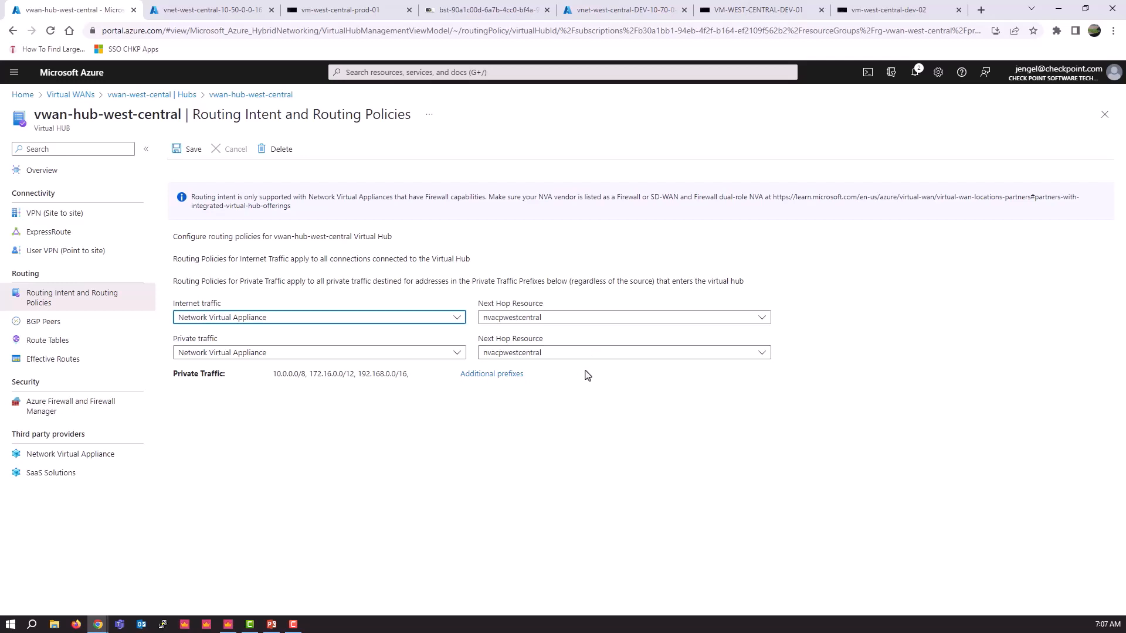
- View the instance details of the nvacpwestcentral network virtual appliance in the hub
click(83, 458)
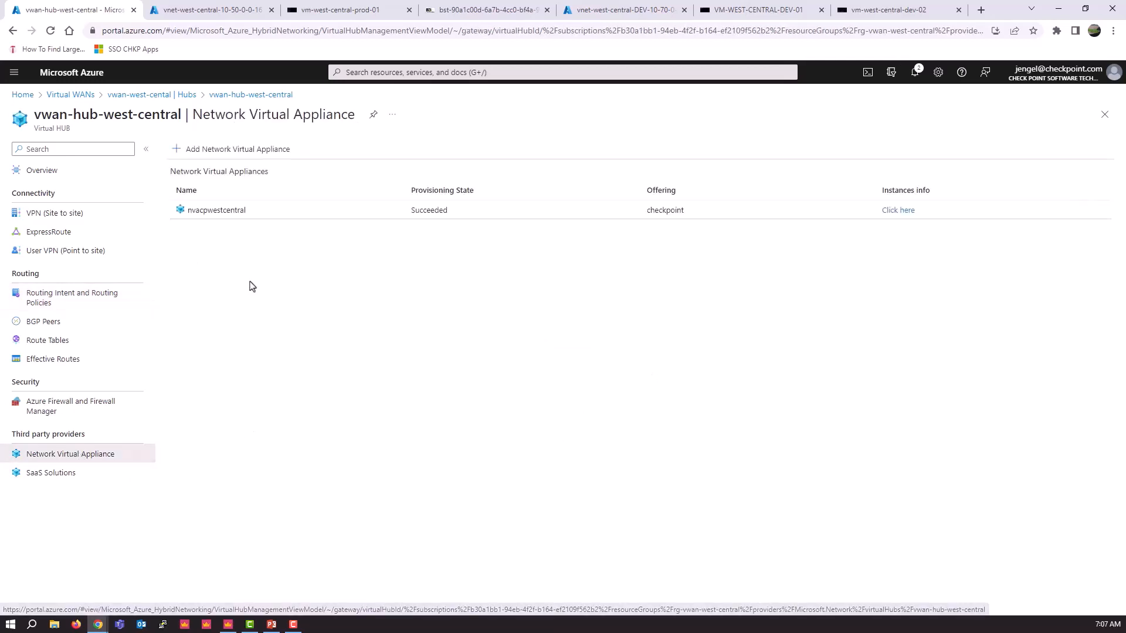
click(900, 211)
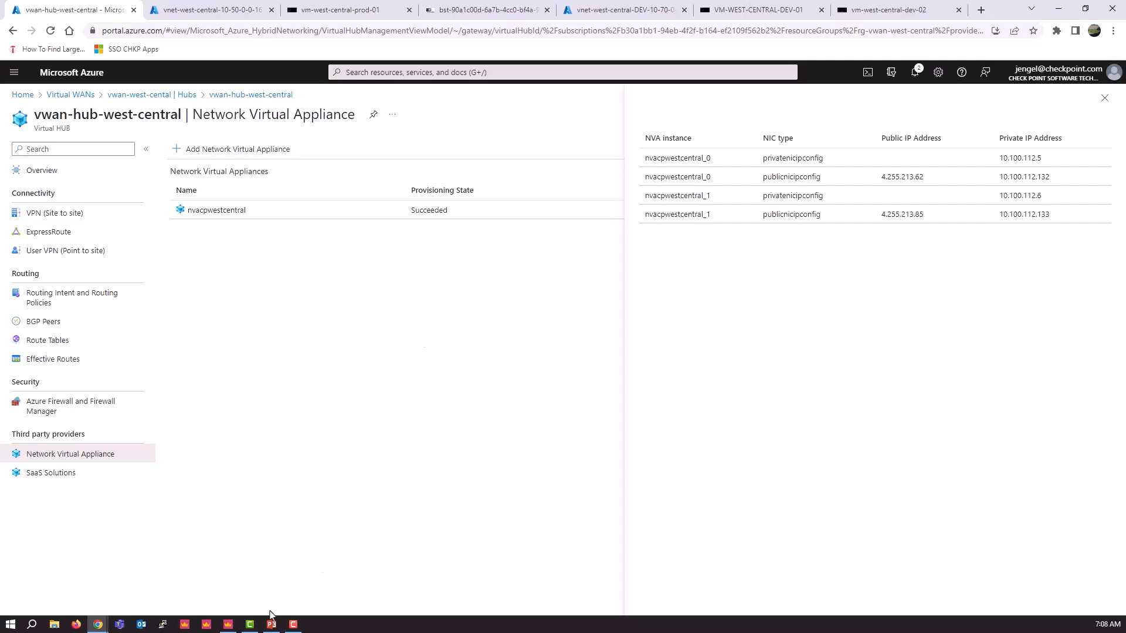
- Switch to SmartConsole and inspect the full member names of the Grp_TrustedInternal source group in rule 1, leaving the group unedited
click(229, 628)
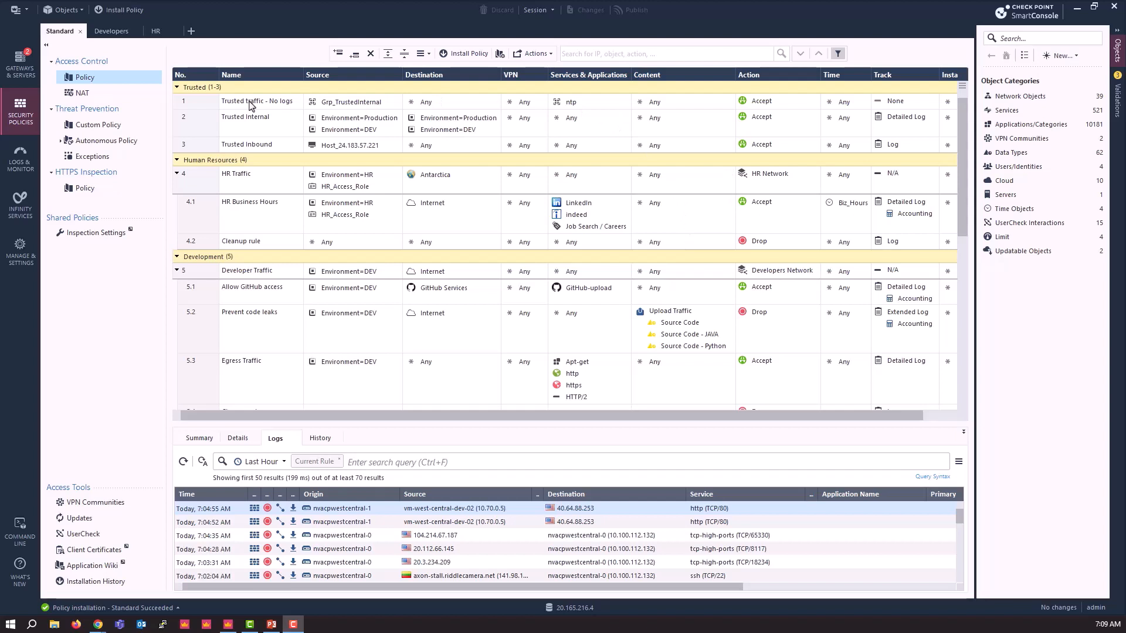
click(193, 107)
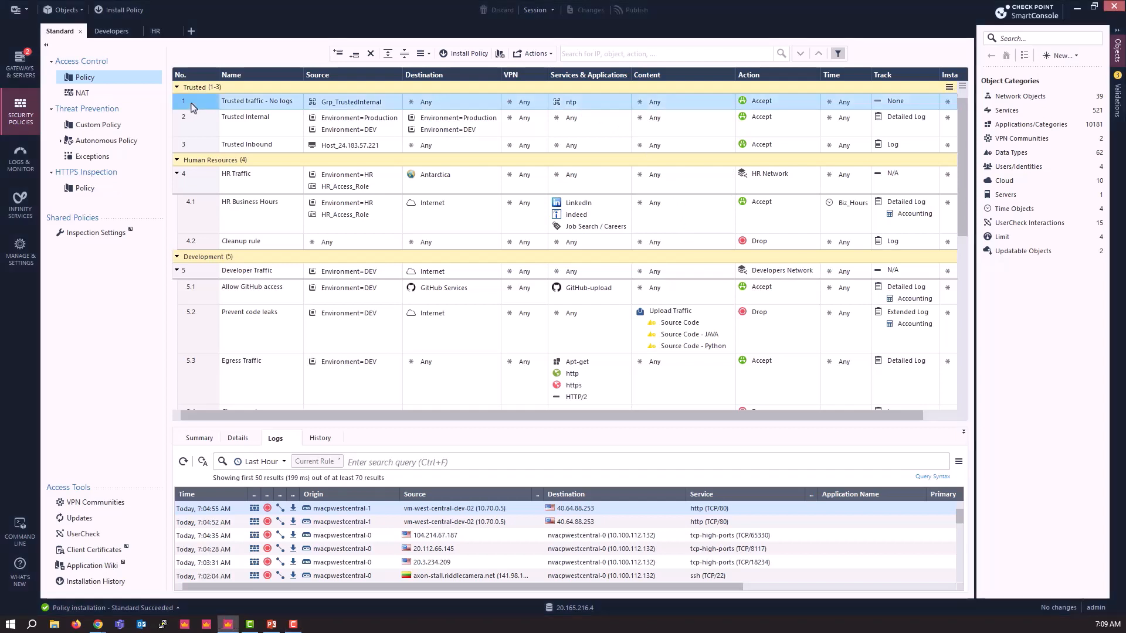
mouse_move(346, 106)
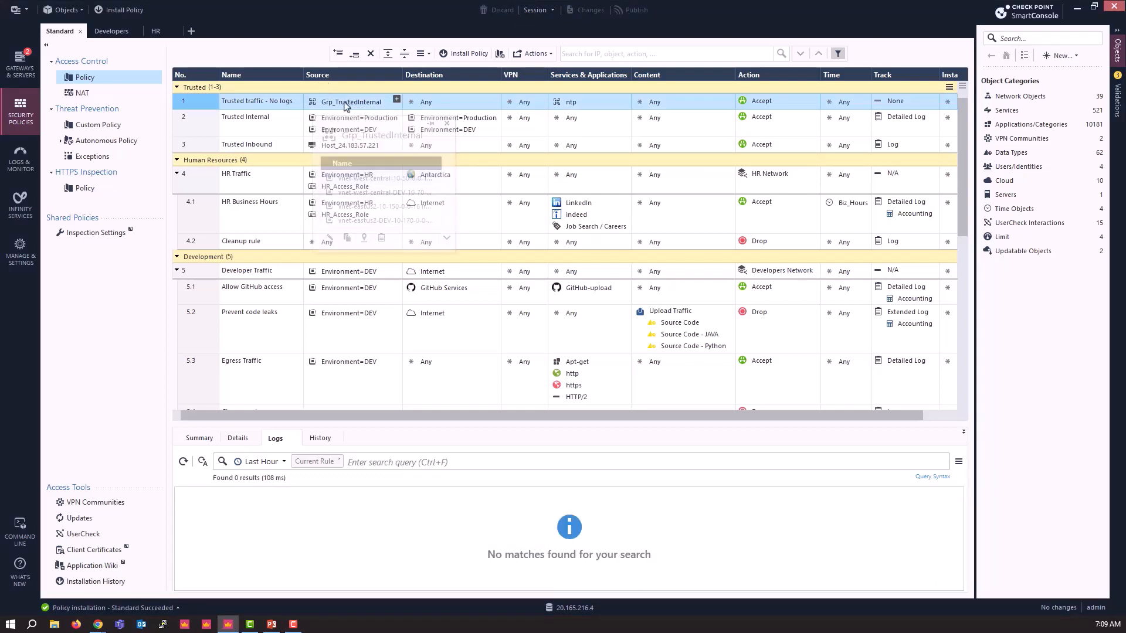
double_click(344, 102)
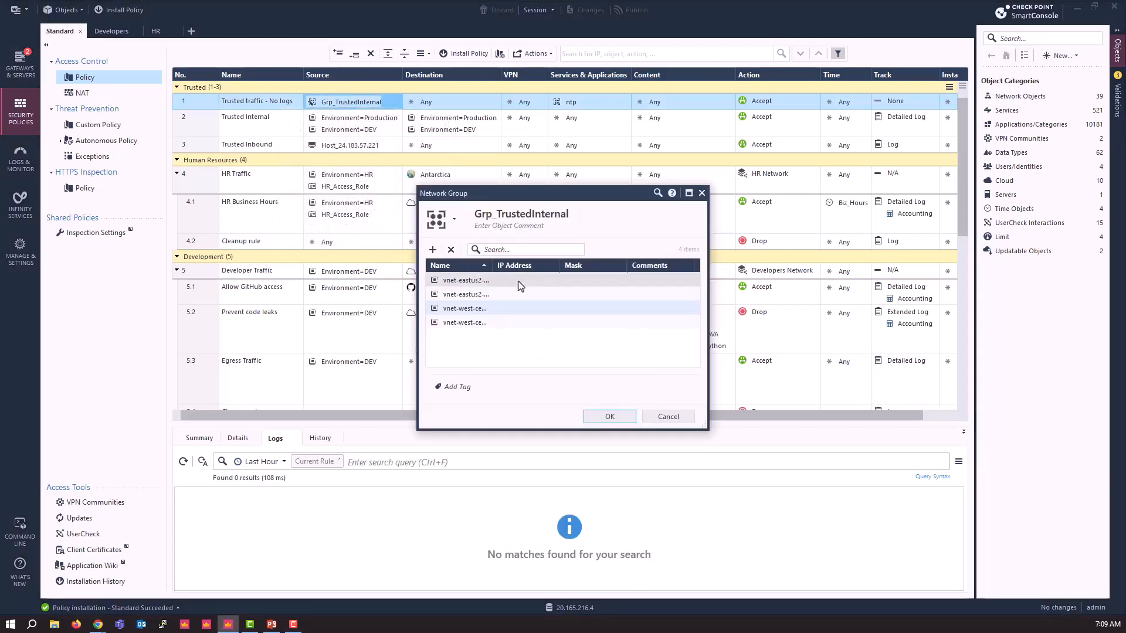
drag(493, 267, 631, 267)
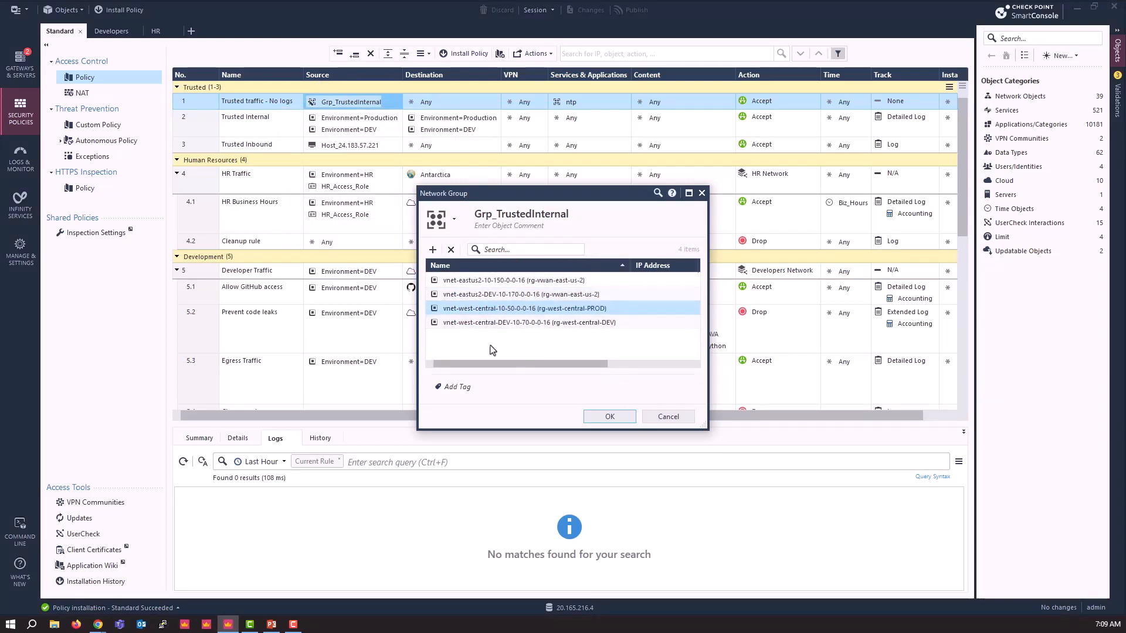
click(665, 419)
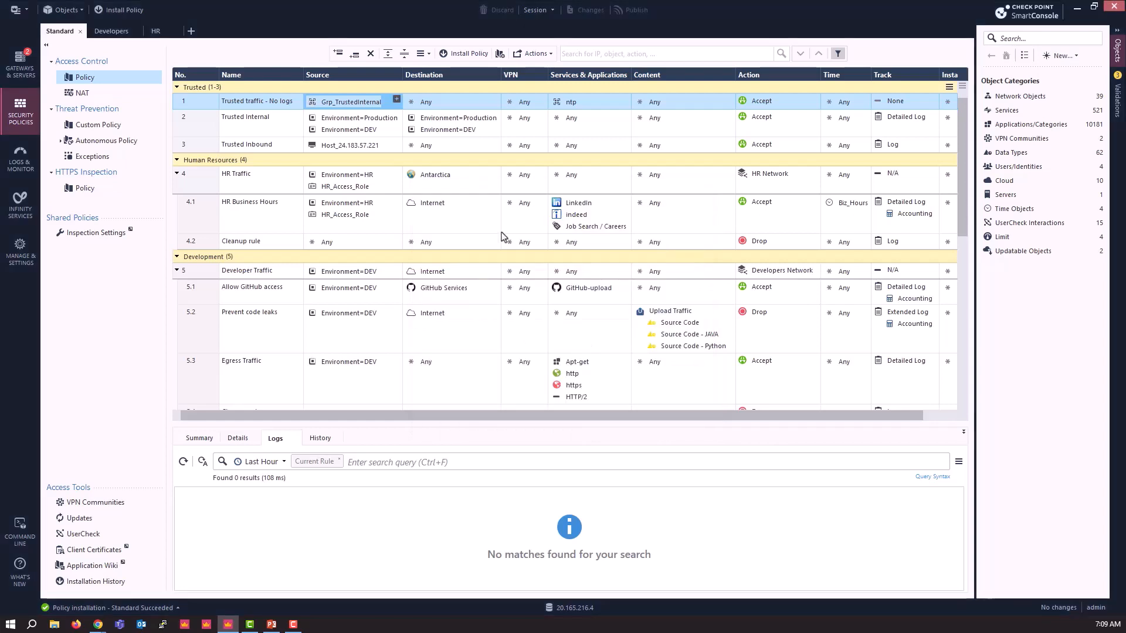
- Inspect the ntp service group used in rule 1, close it, and select the Prevent code leaks rule
click(572, 104)
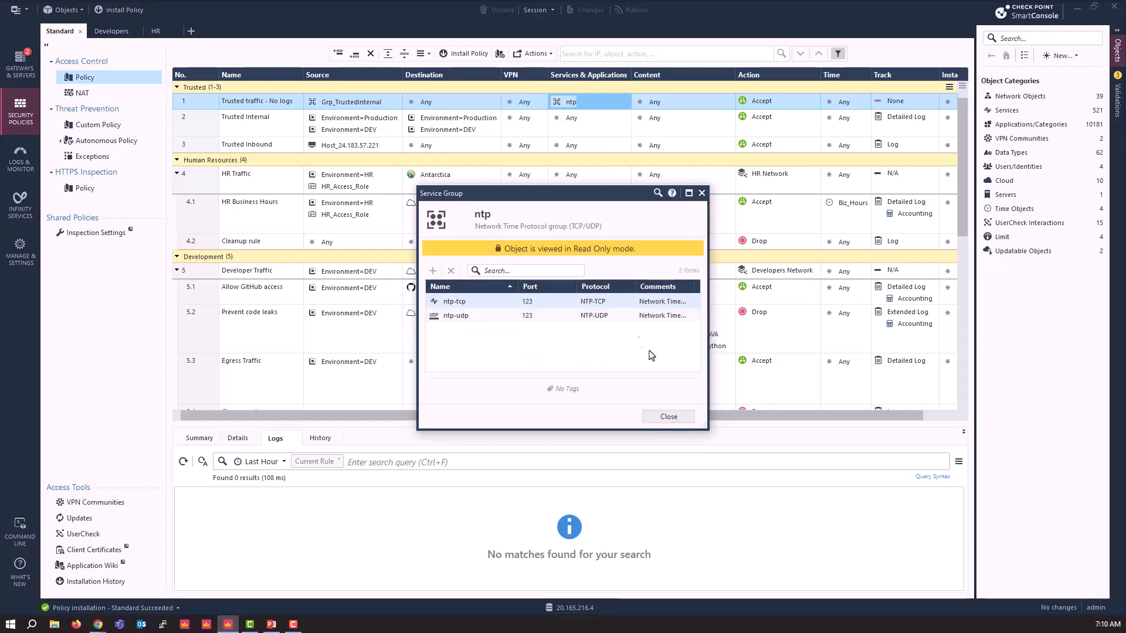
click(668, 418)
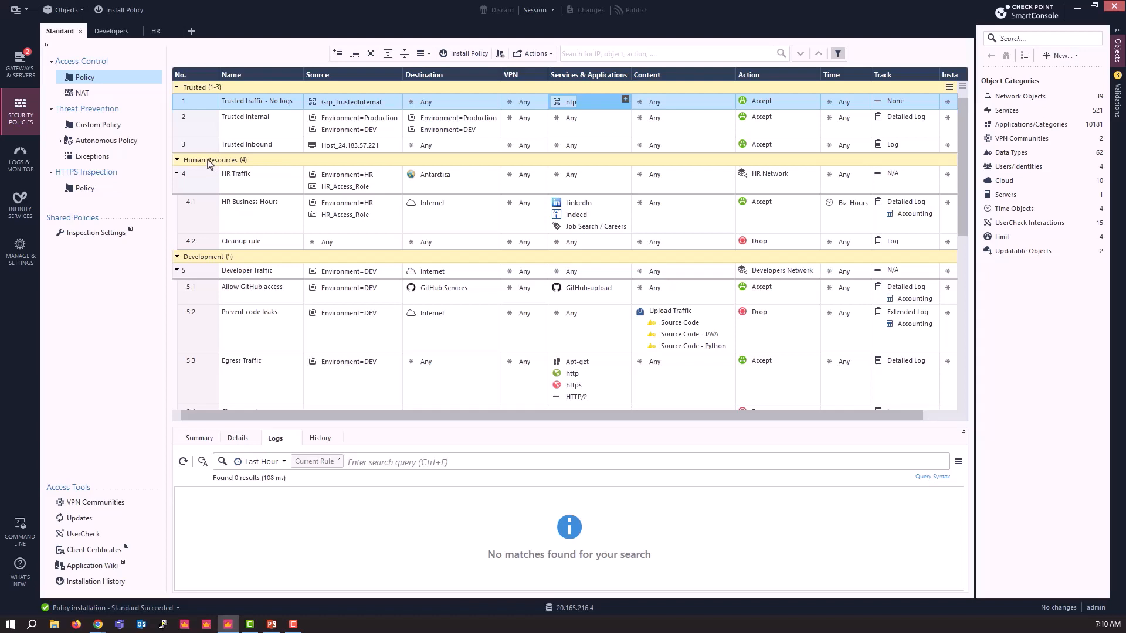
right_click(192, 330)
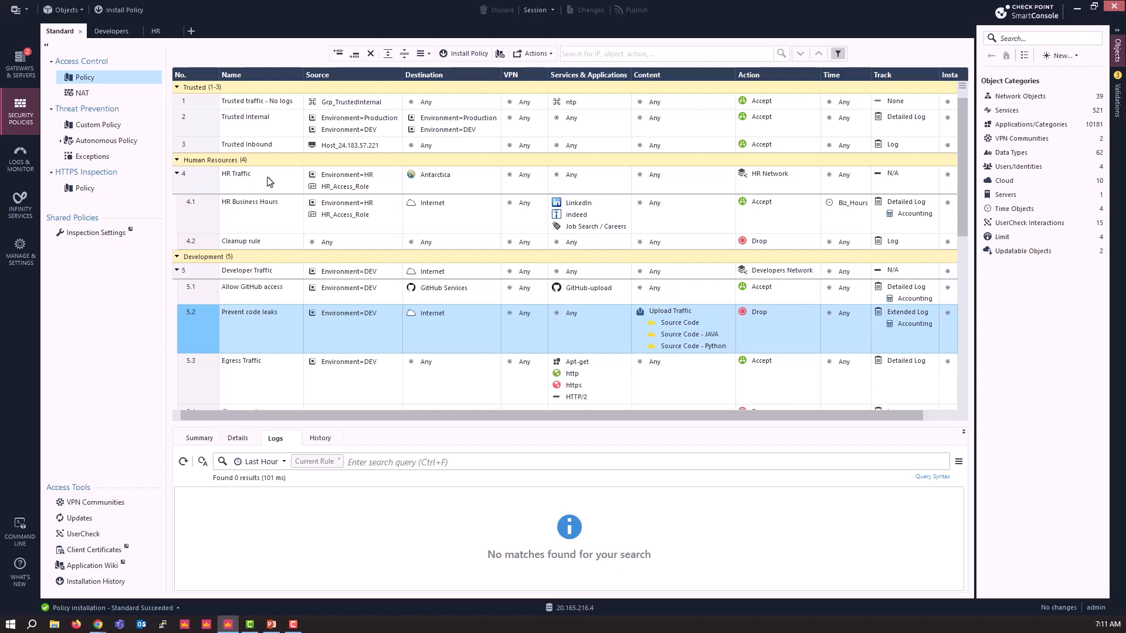
- Switch to the Azure portal and view the tags of the virtual network vnet-west-central-hr-10-51-0-0-16
mouse_move(342, 180)
mouse_move(97, 626)
click(75, 573)
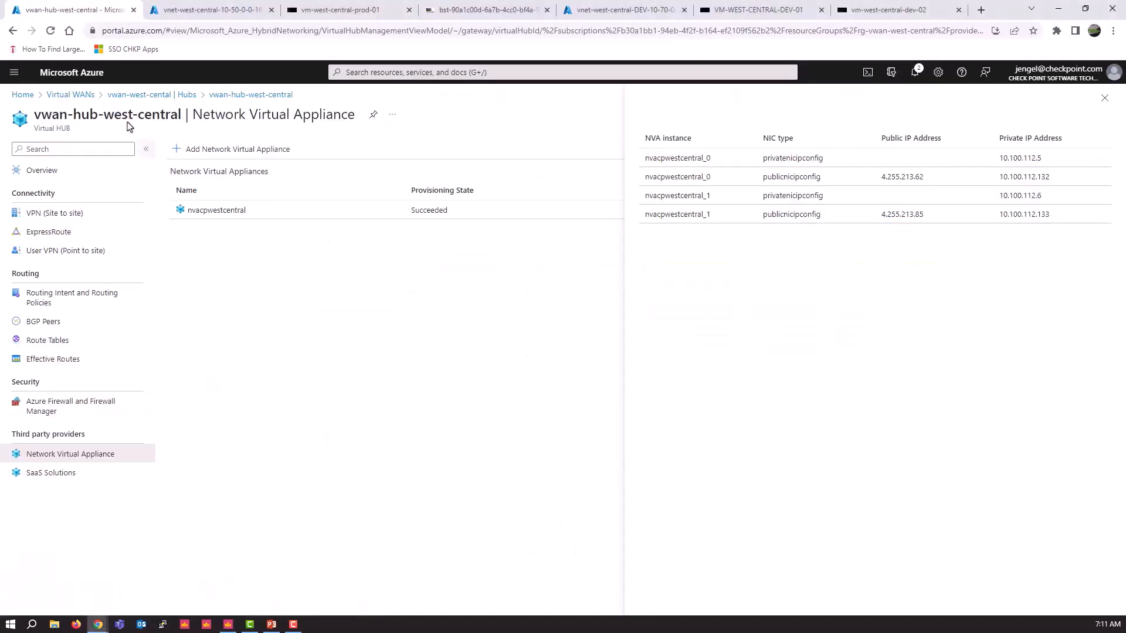
click(23, 94)
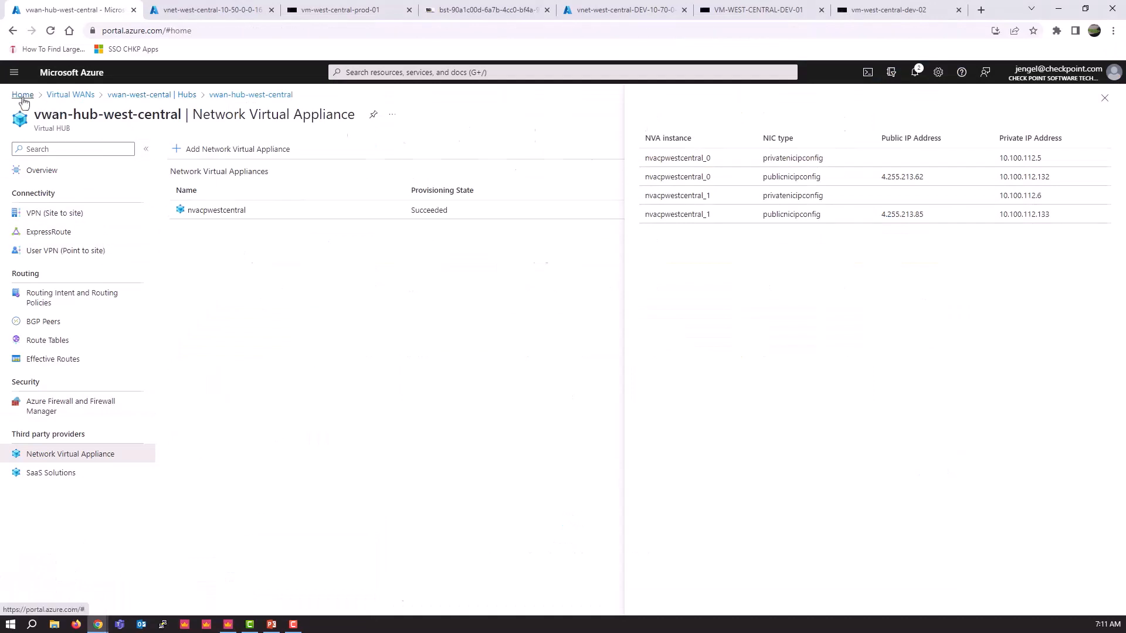
click(308, 300)
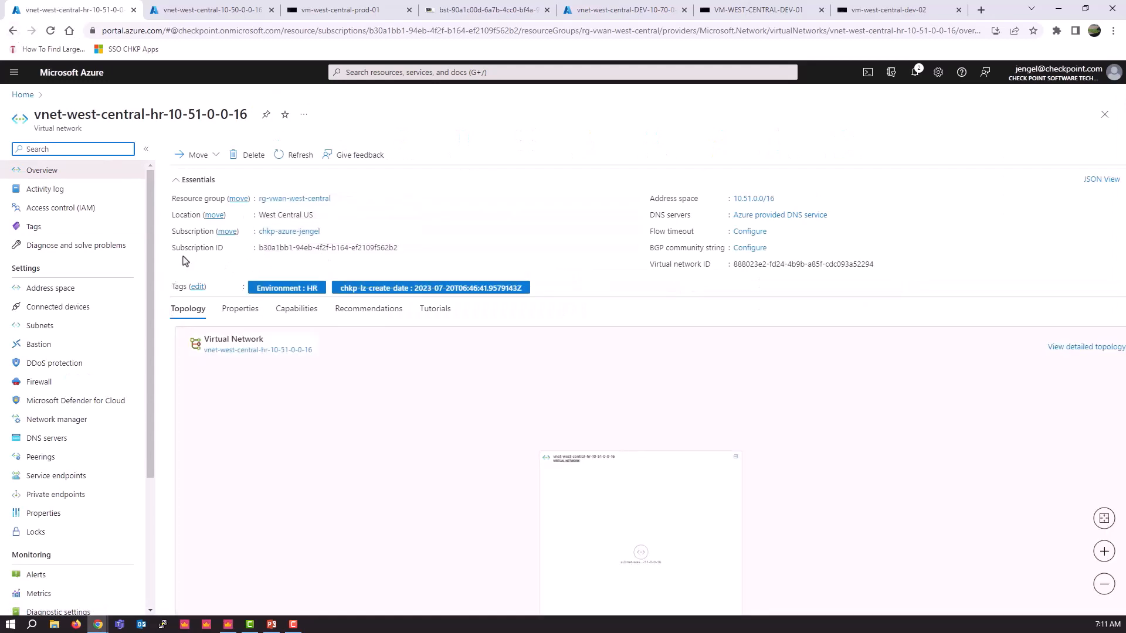
click(35, 228)
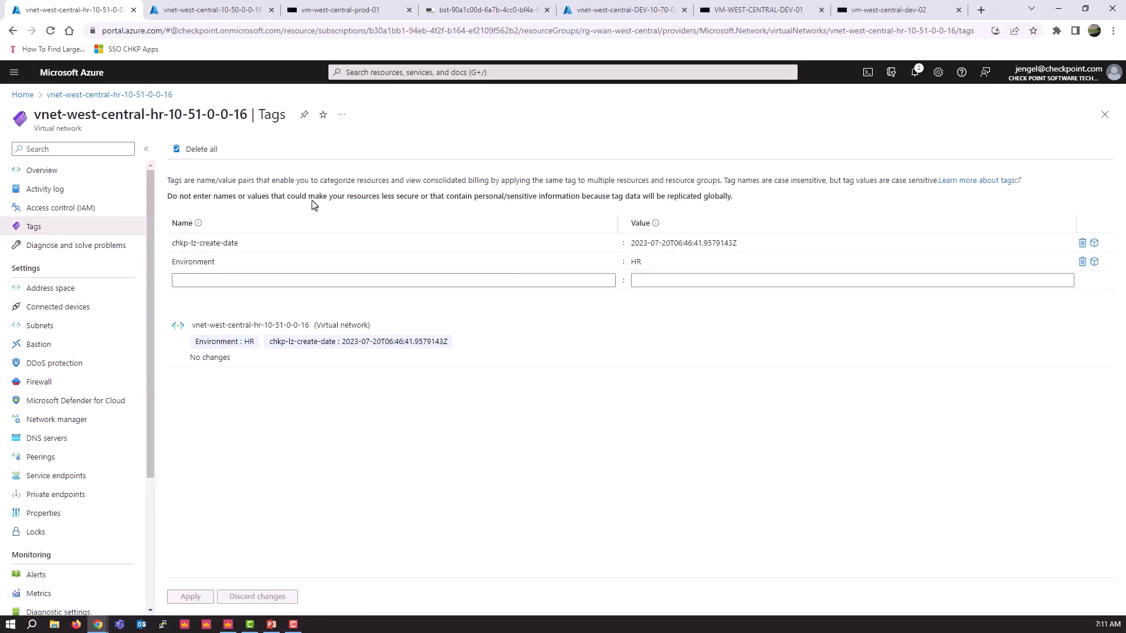
- Switch back to SmartConsole and review the destinations, services and time restrictions of the Human Resources and Development rules
click(228, 625)
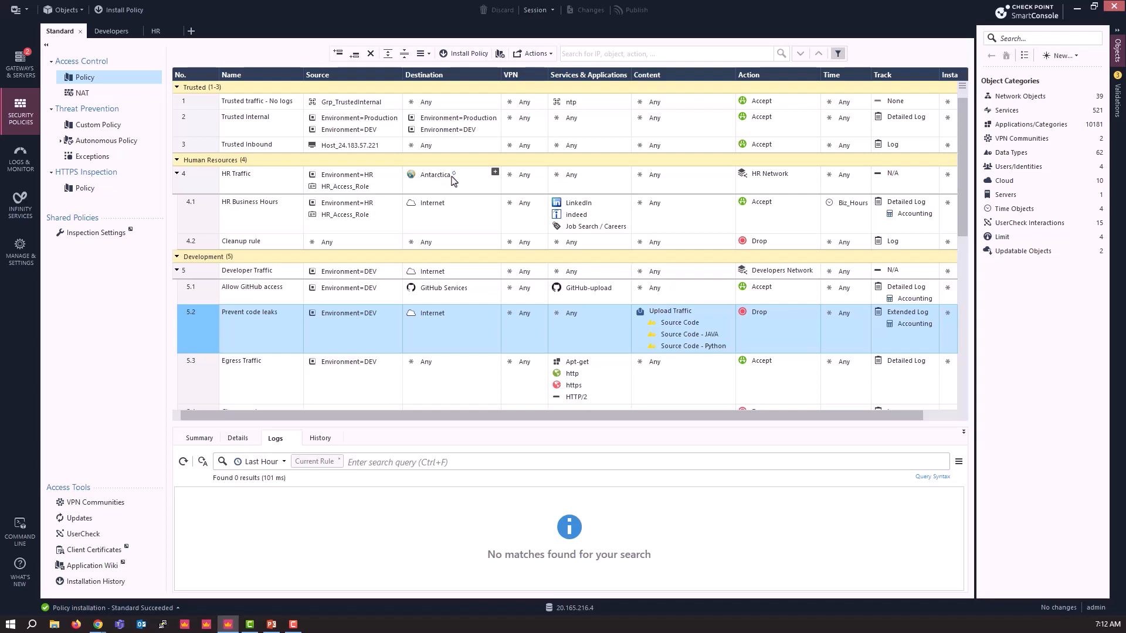
mouse_move(454, 180)
mouse_move(628, 206)
mouse_move(577, 220)
mouse_move(849, 207)
mouse_move(580, 293)
mouse_move(600, 368)
mouse_move(570, 384)
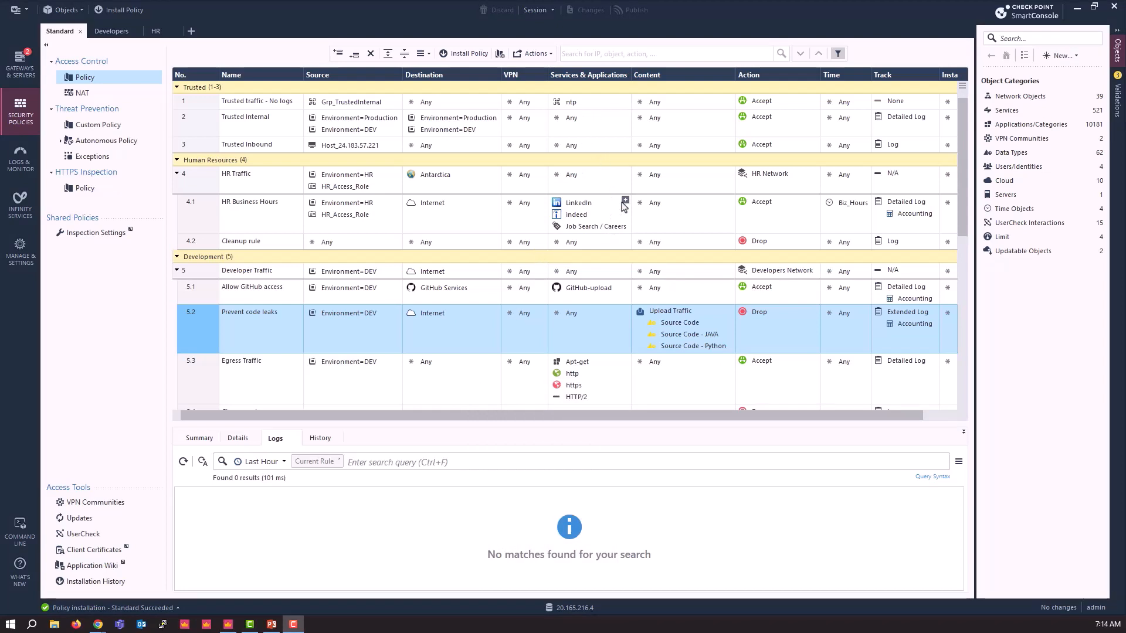
- Search Applications & Sites for "facebook" in the HR Business Hours rule's service picker, without adding anything
click(625, 202)
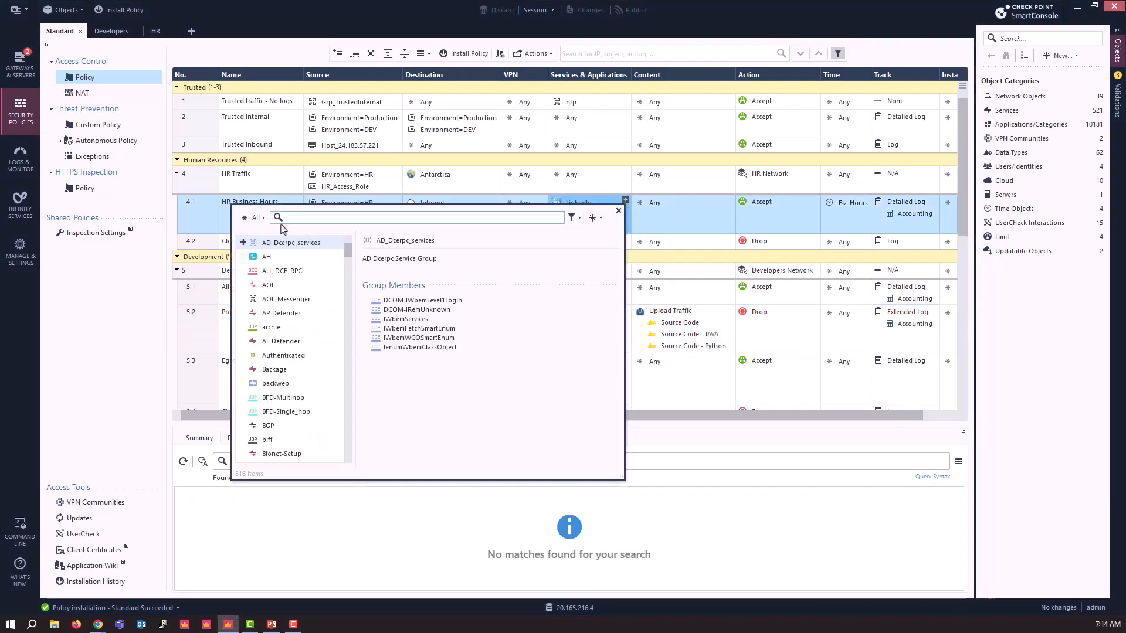
click(255, 217)
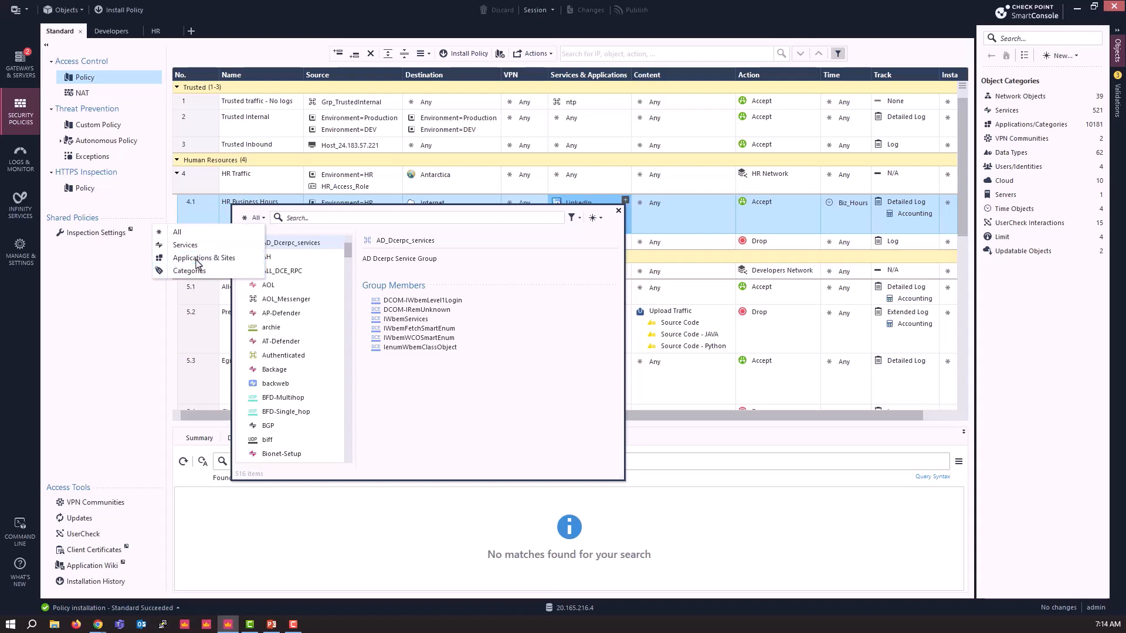
click(197, 259)
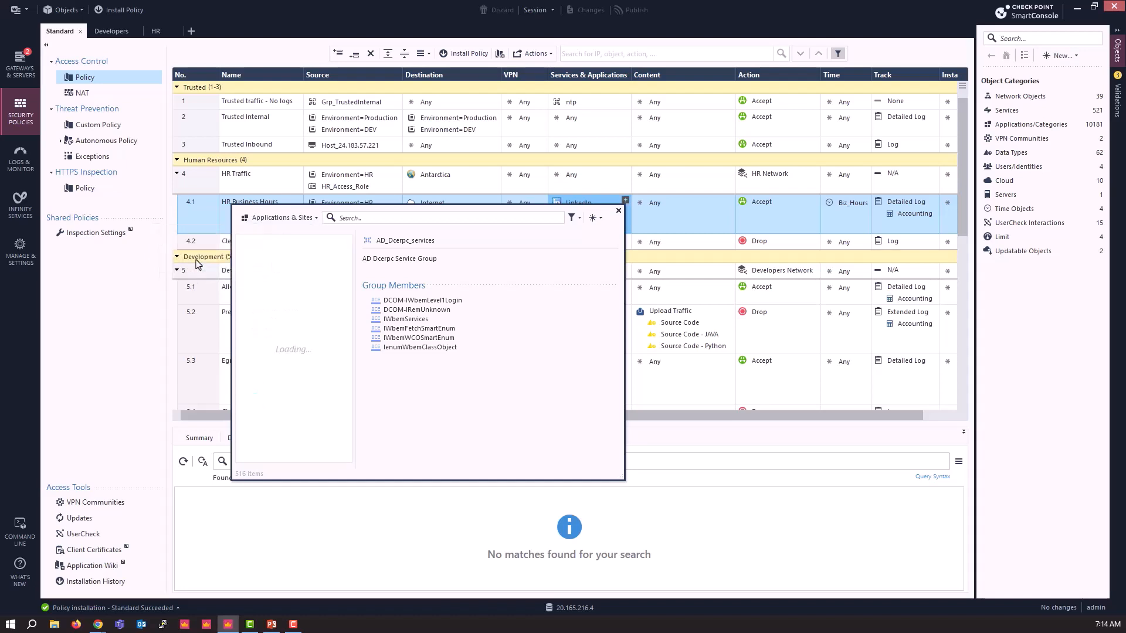
click(360, 219)
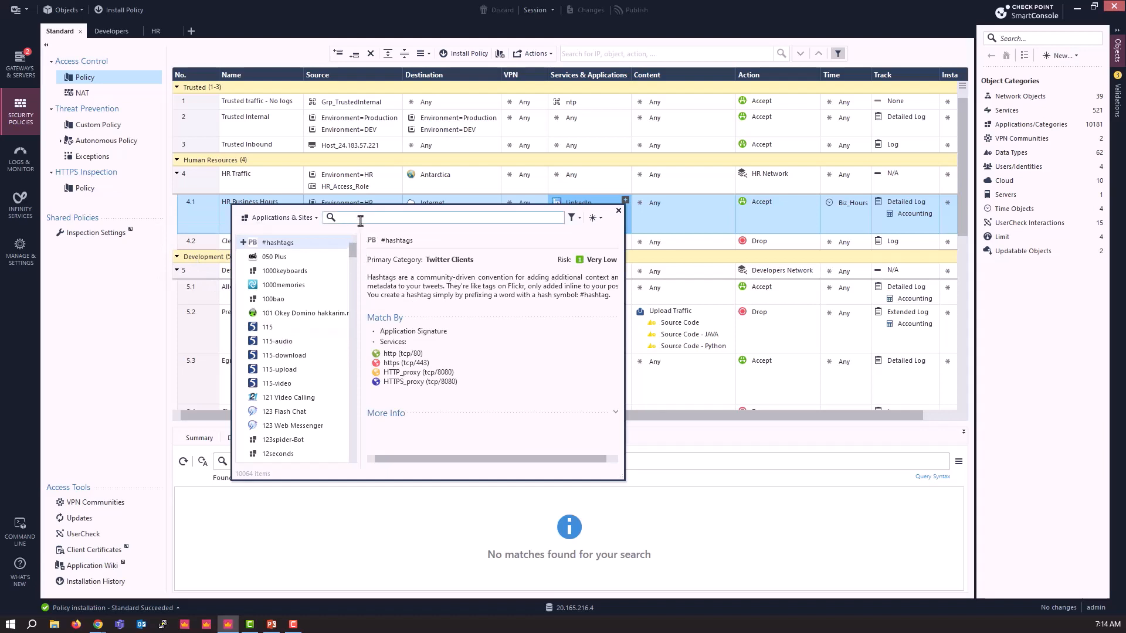
text(facebook)
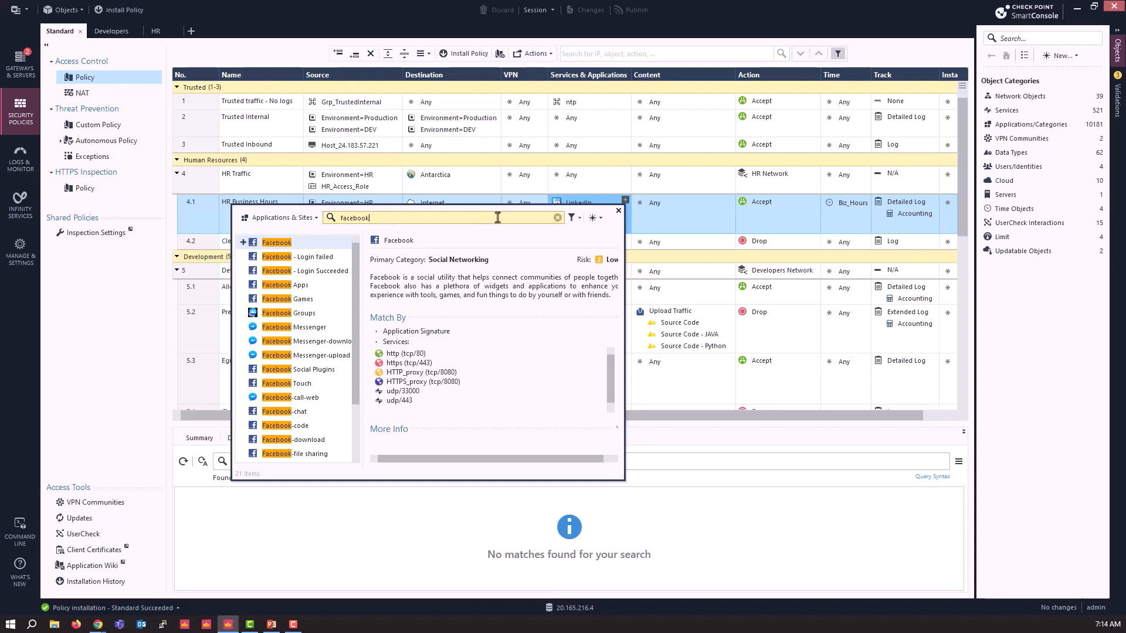
click(618, 213)
- Browse the service categories for the HR Business Hours rule and select Job Search / Careers
click(625, 200)
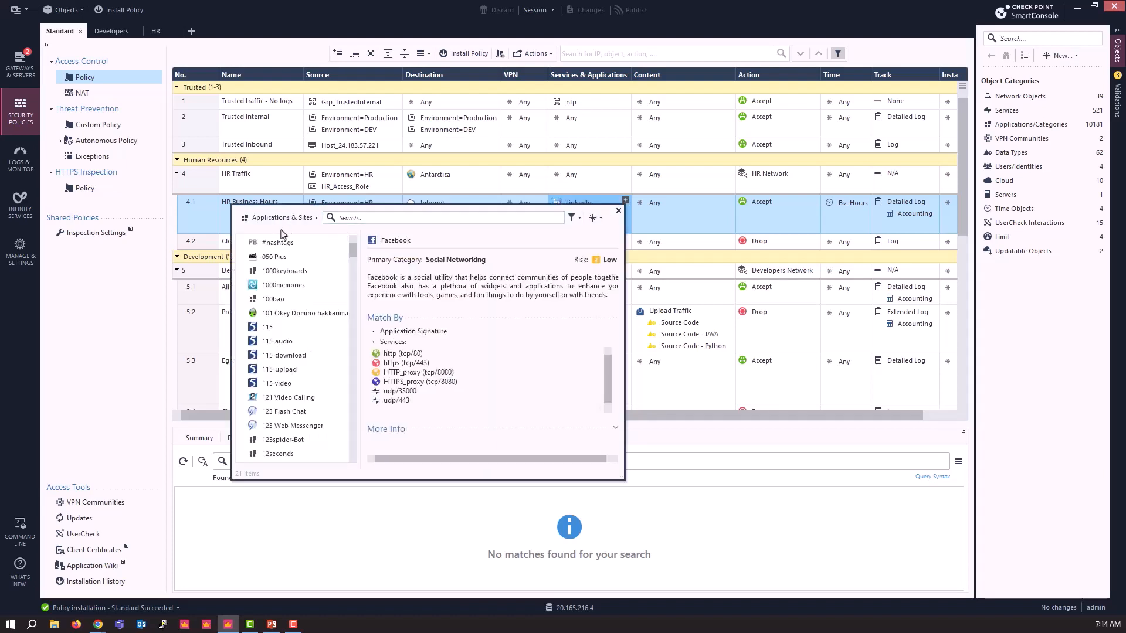
click(263, 219)
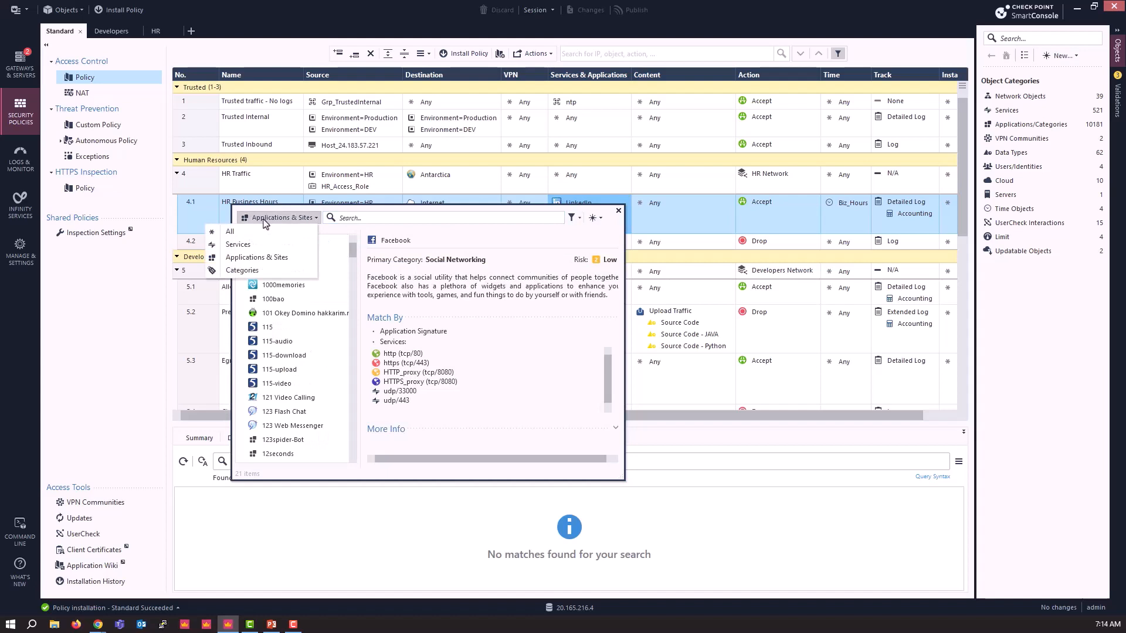
click(242, 271)
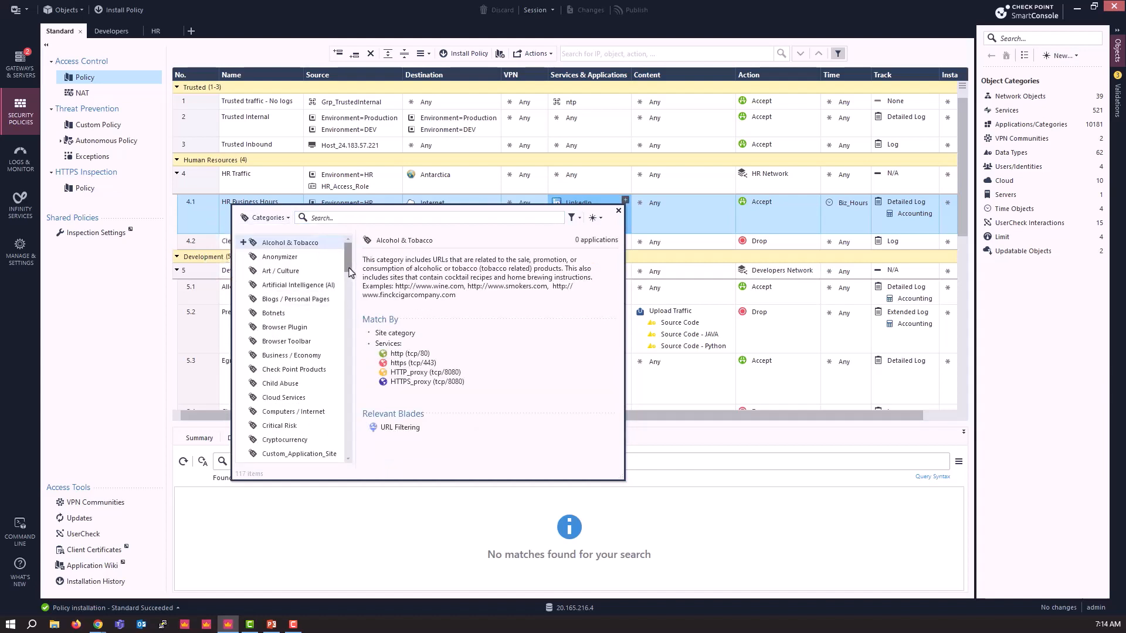
drag(350, 271, 345, 288)
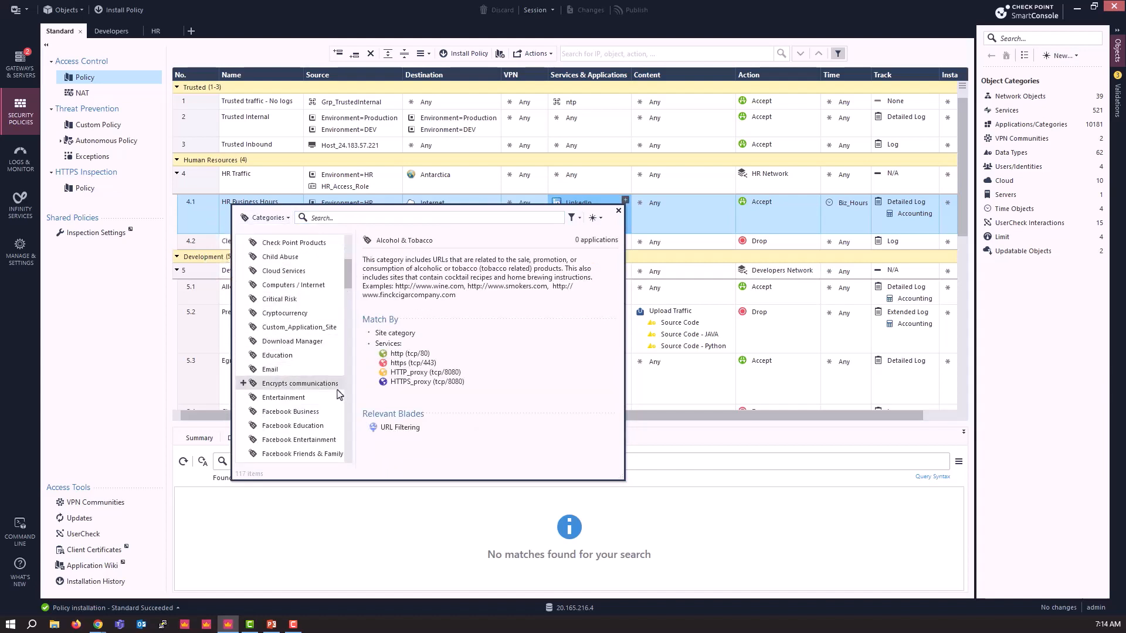
click(348, 404)
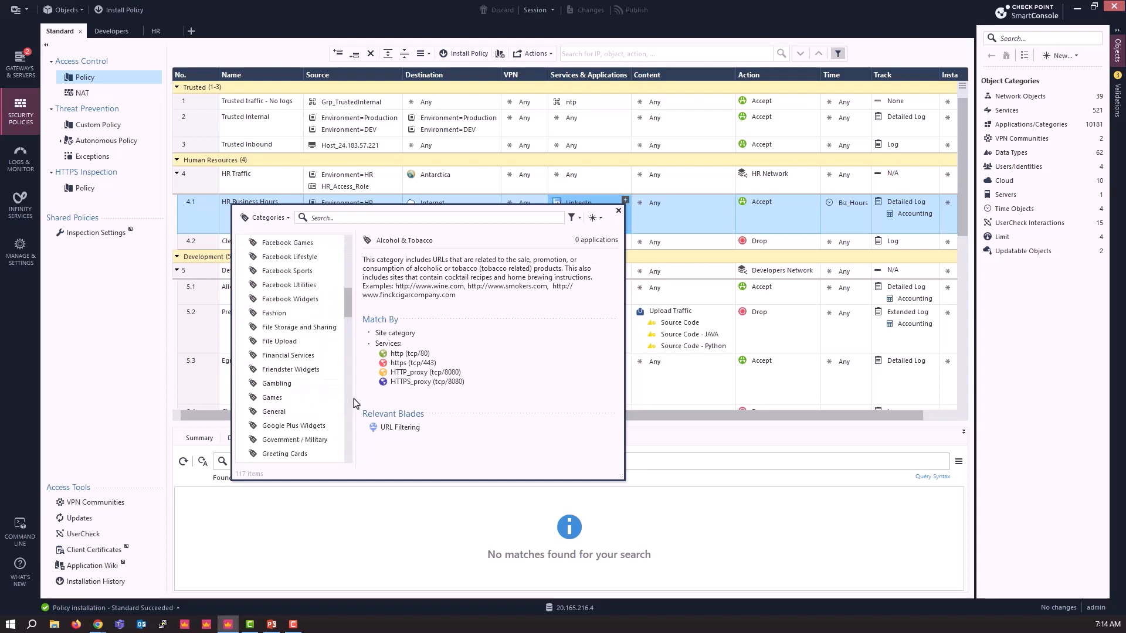
click(348, 402)
click(241, 397)
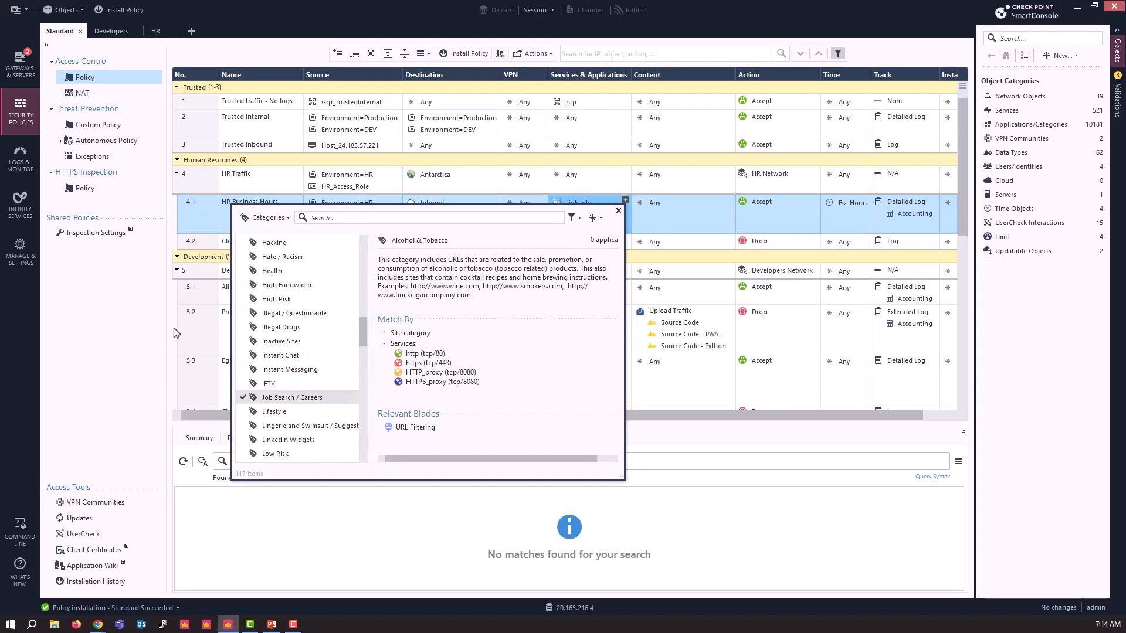
click(97, 291)
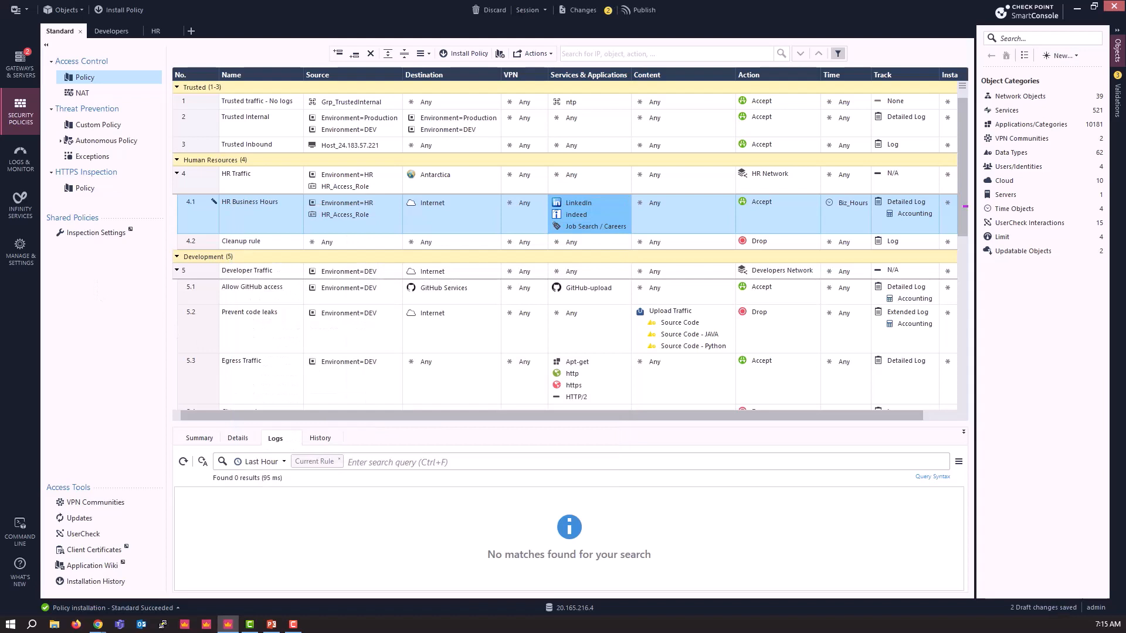
- Browse the data types available for the Content of the Prevent code leaks rule, without adding any
key(F10)
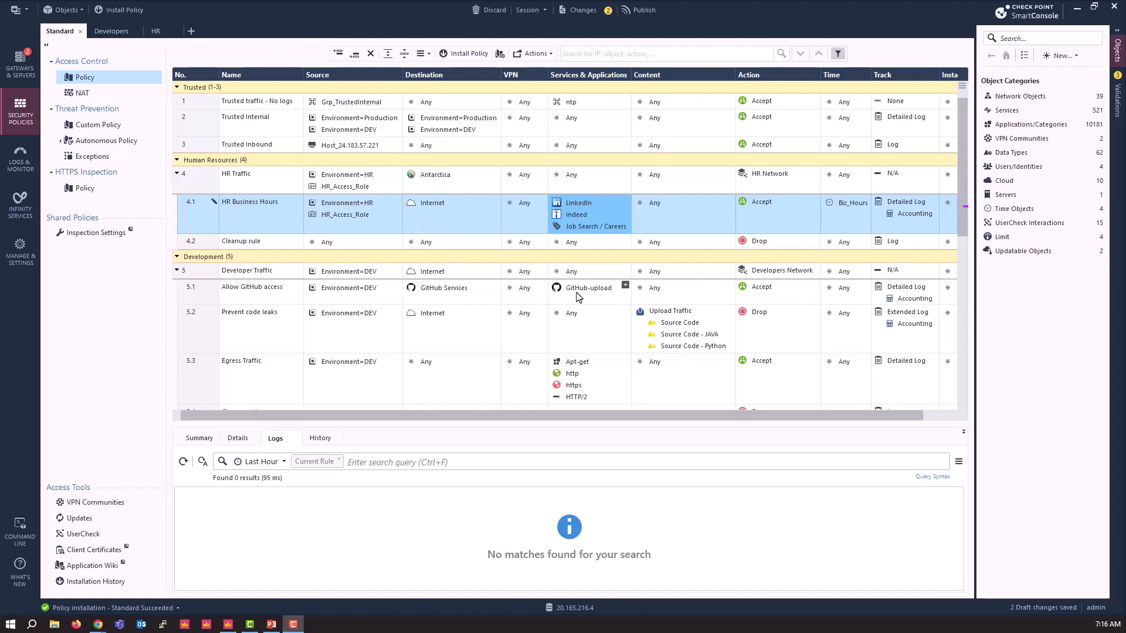
mouse_move(578, 291)
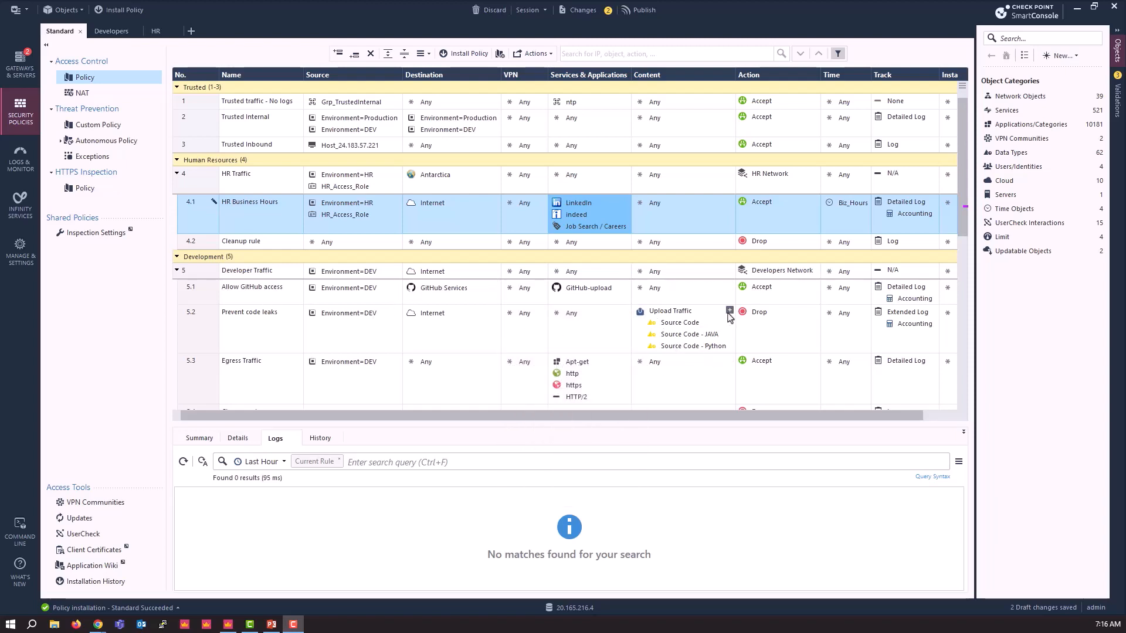
click(730, 311)
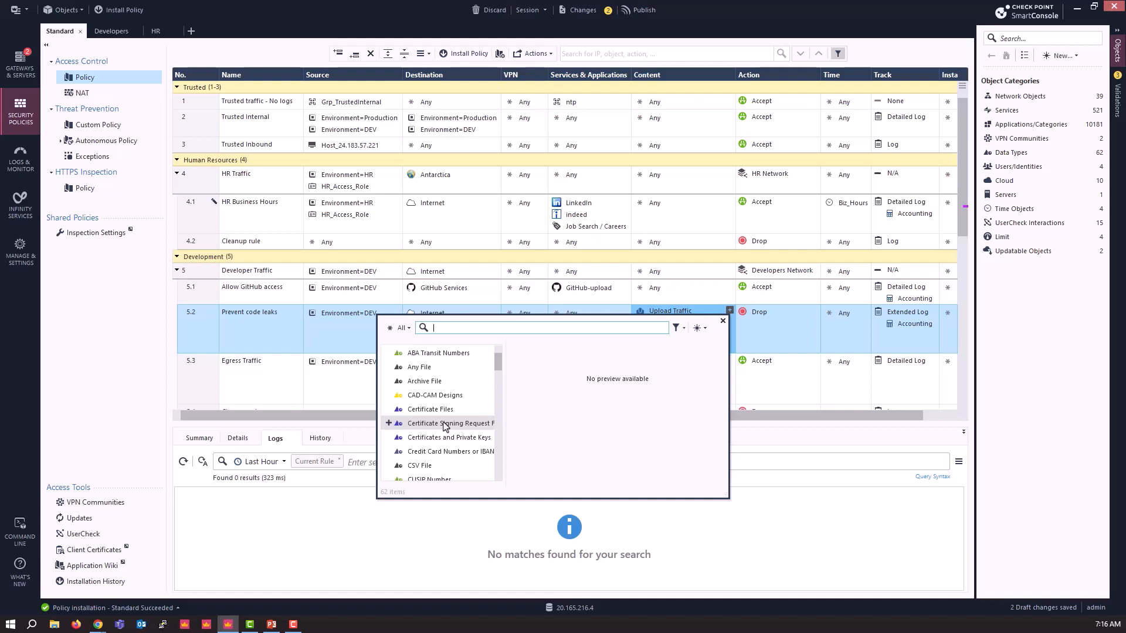
scroll(446, 426, down, 1)
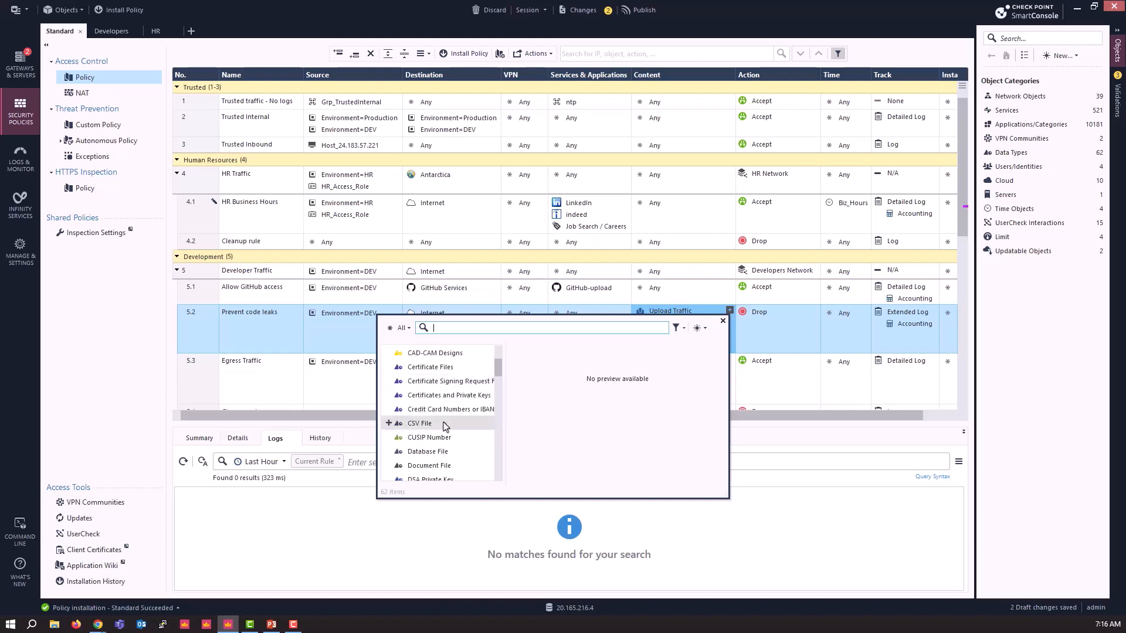
scroll(446, 426, down, 1)
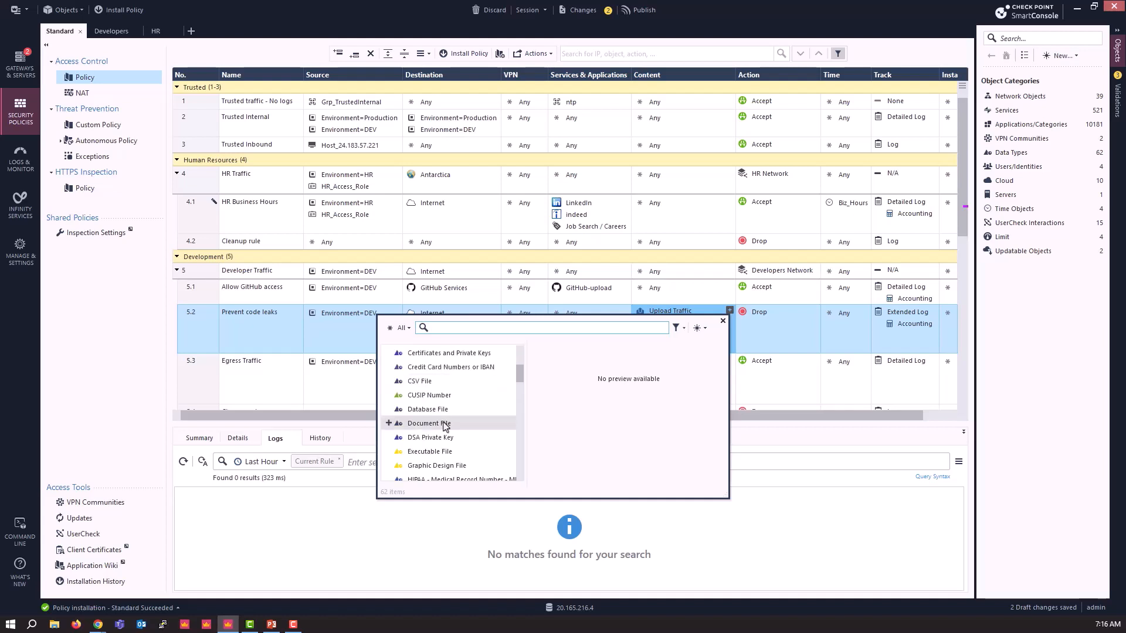
scroll(446, 426, down, 1)
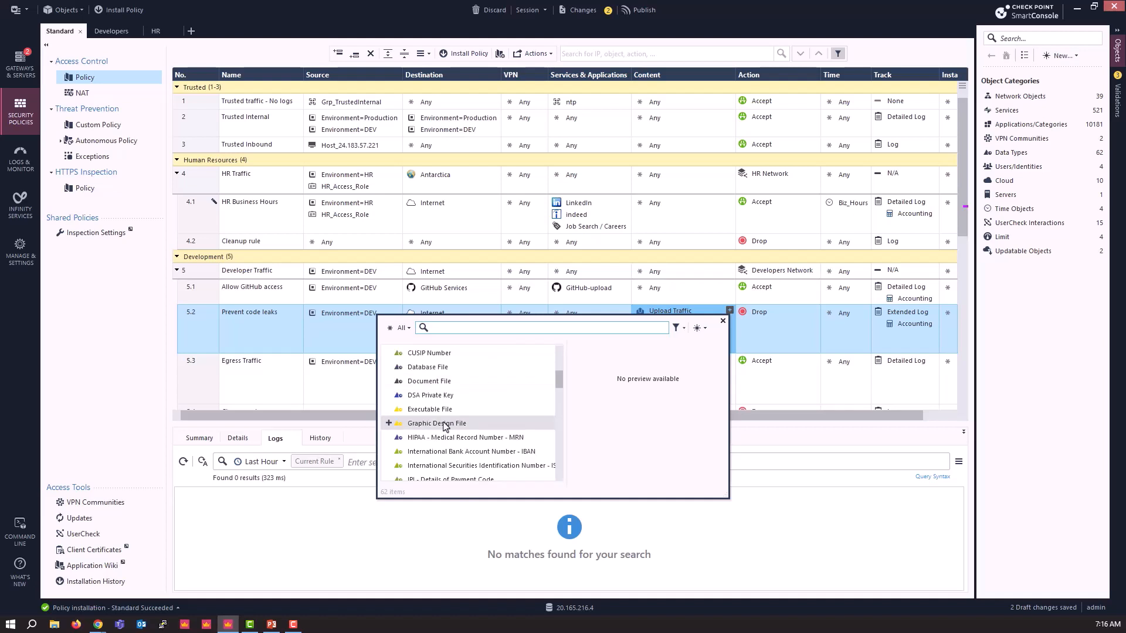
scroll(446, 427, down, 1)
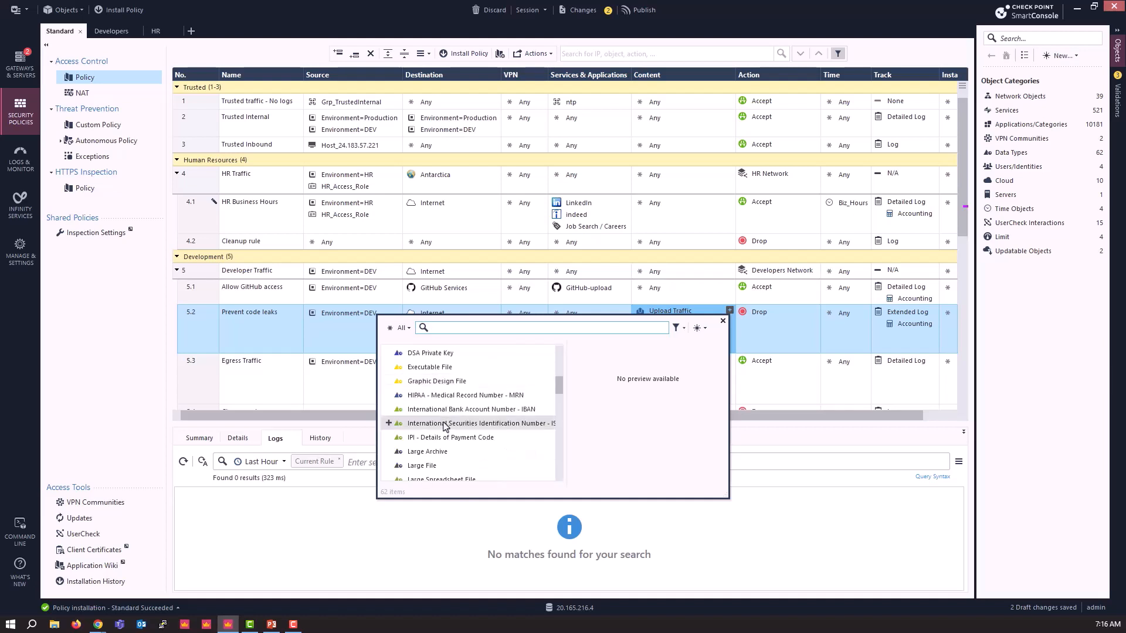
scroll(446, 426, down, 2)
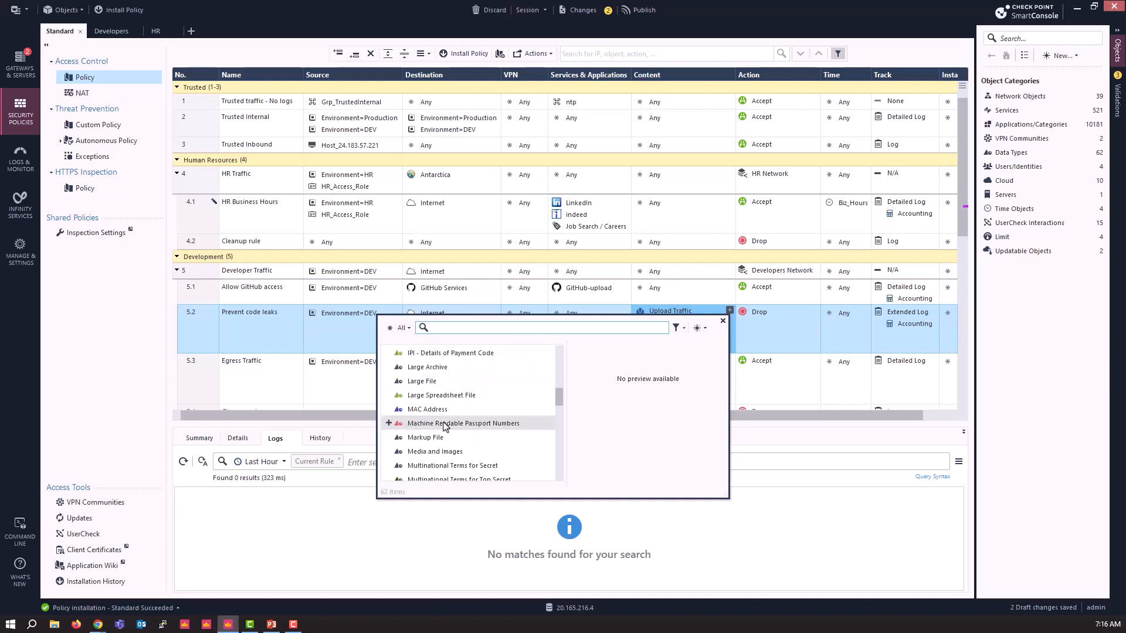
scroll(446, 426, down, 3)
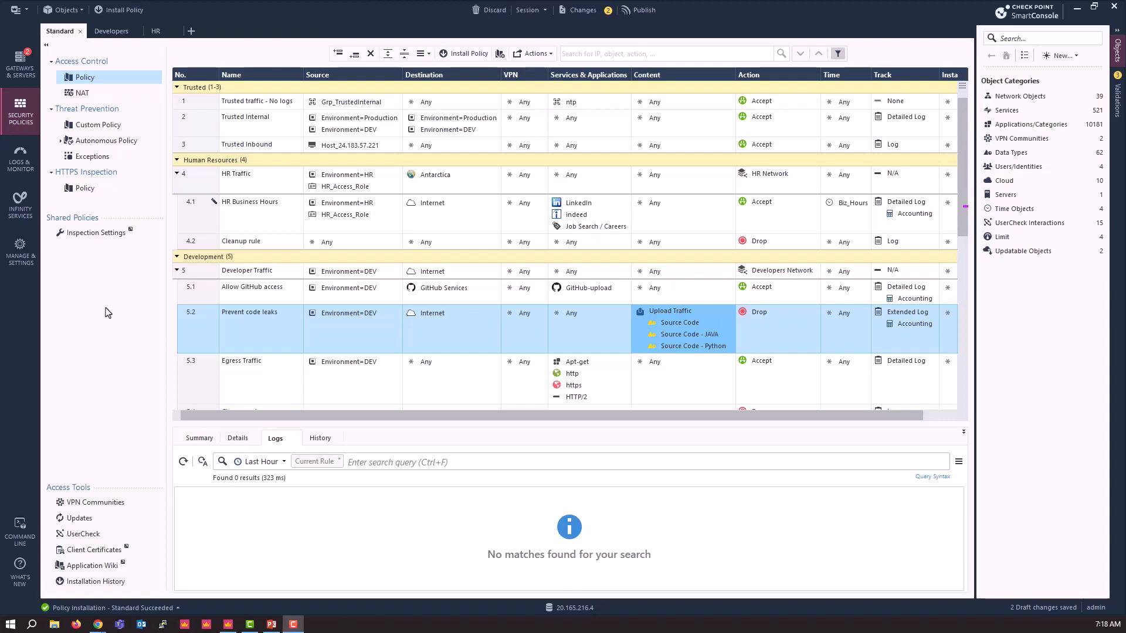
- Examine the Biz_Hours time object of the HR Business Hours rule, including its specific start date option, and discard any changes
mouse_move(345, 220)
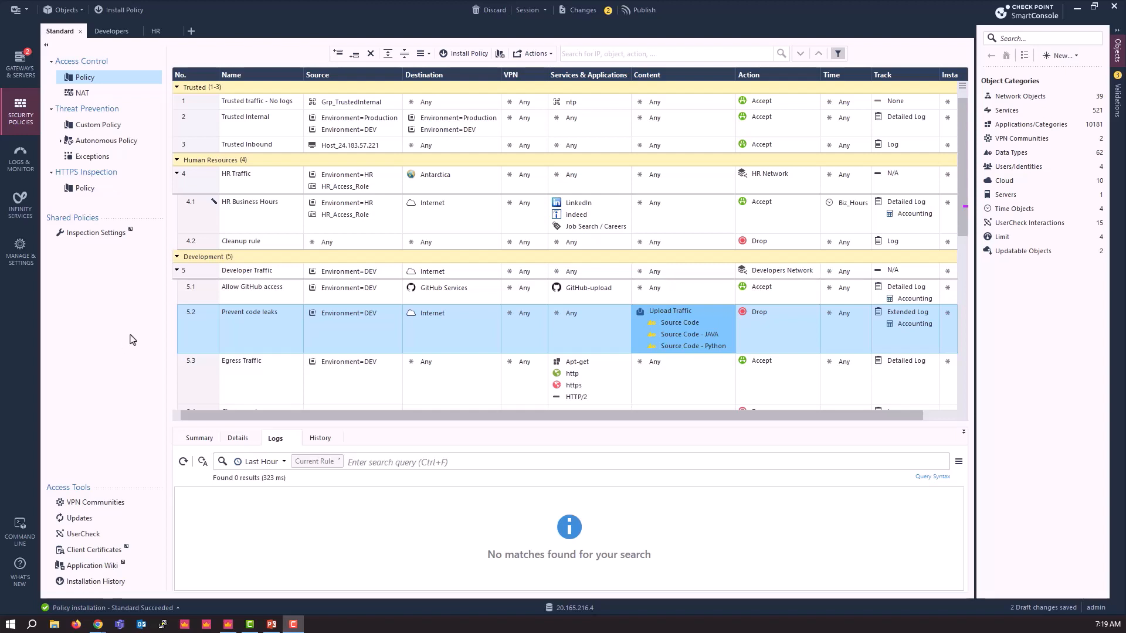
mouse_move(334, 135)
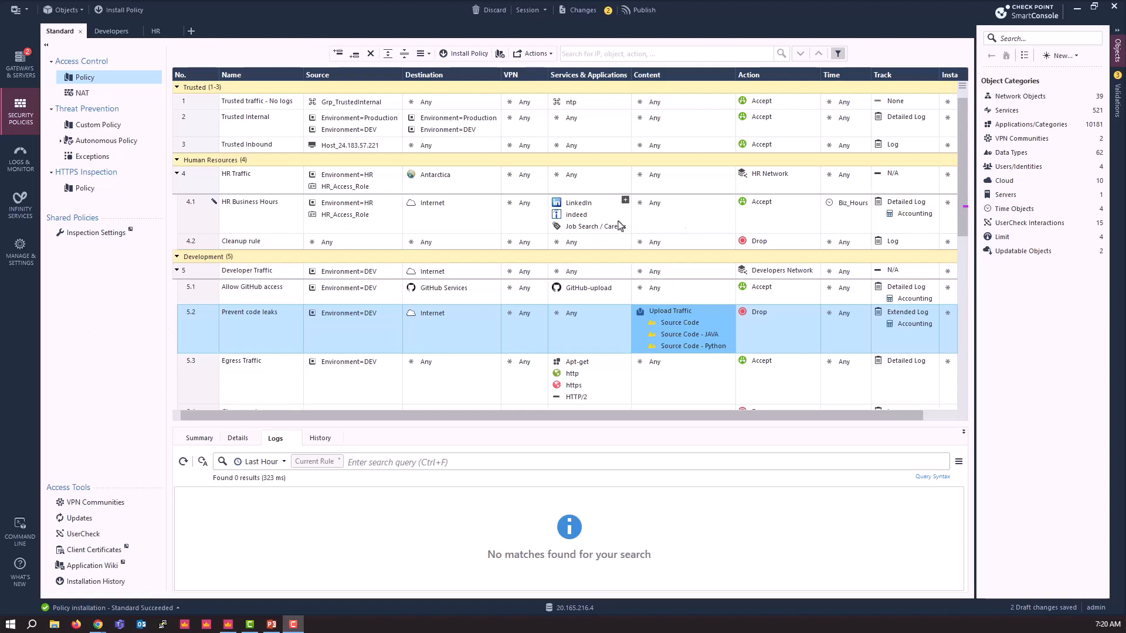
mouse_move(851, 209)
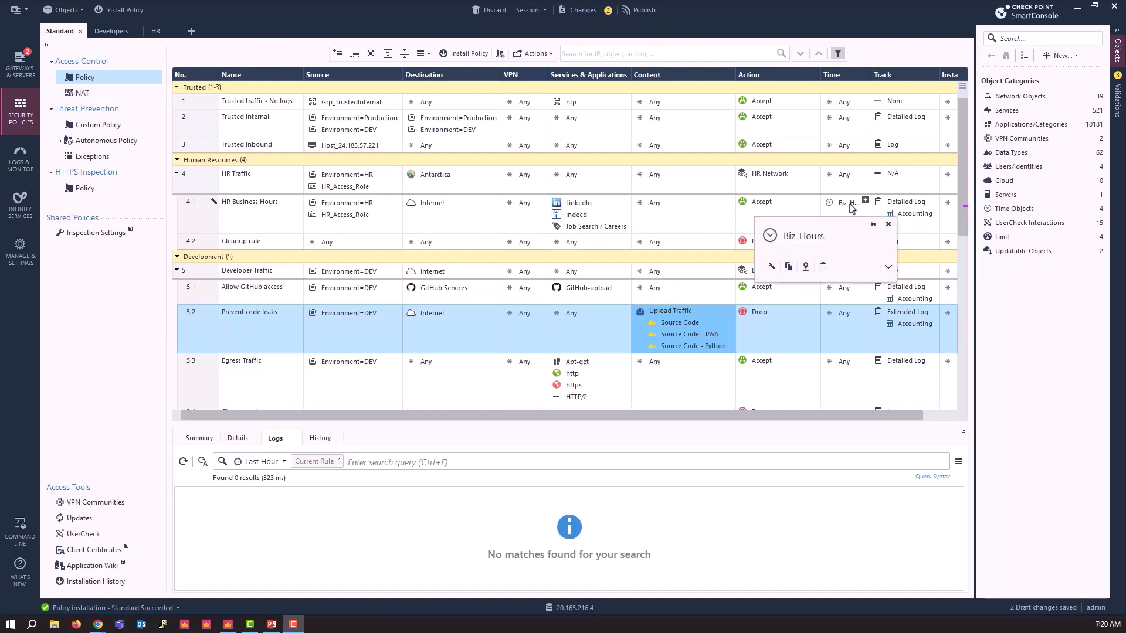
double_click(850, 207)
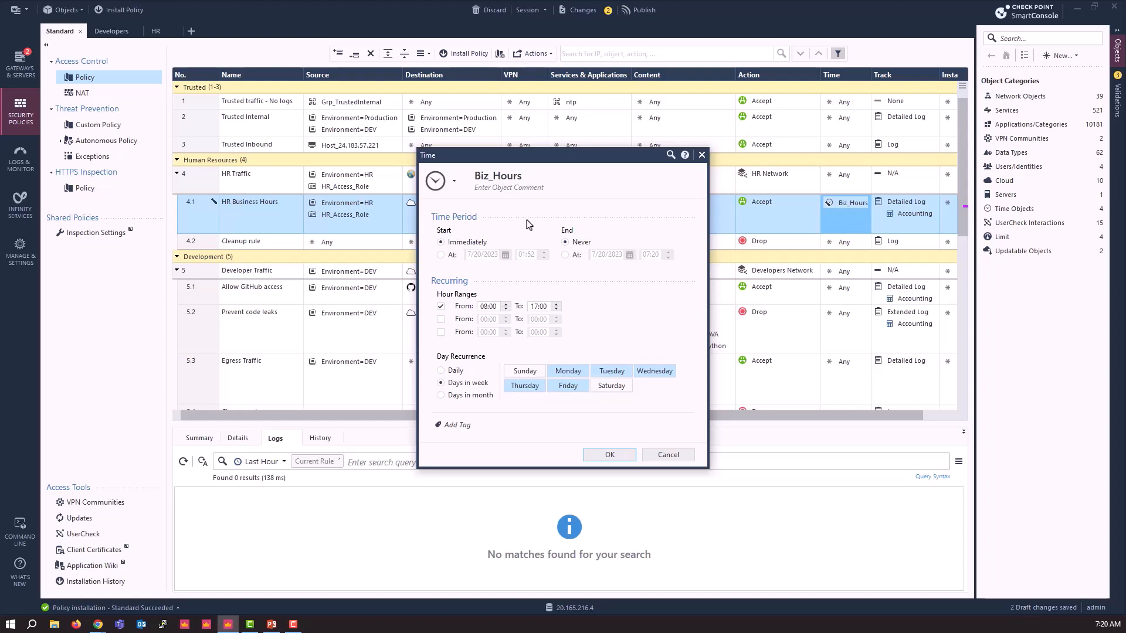
click(440, 255)
click(505, 255)
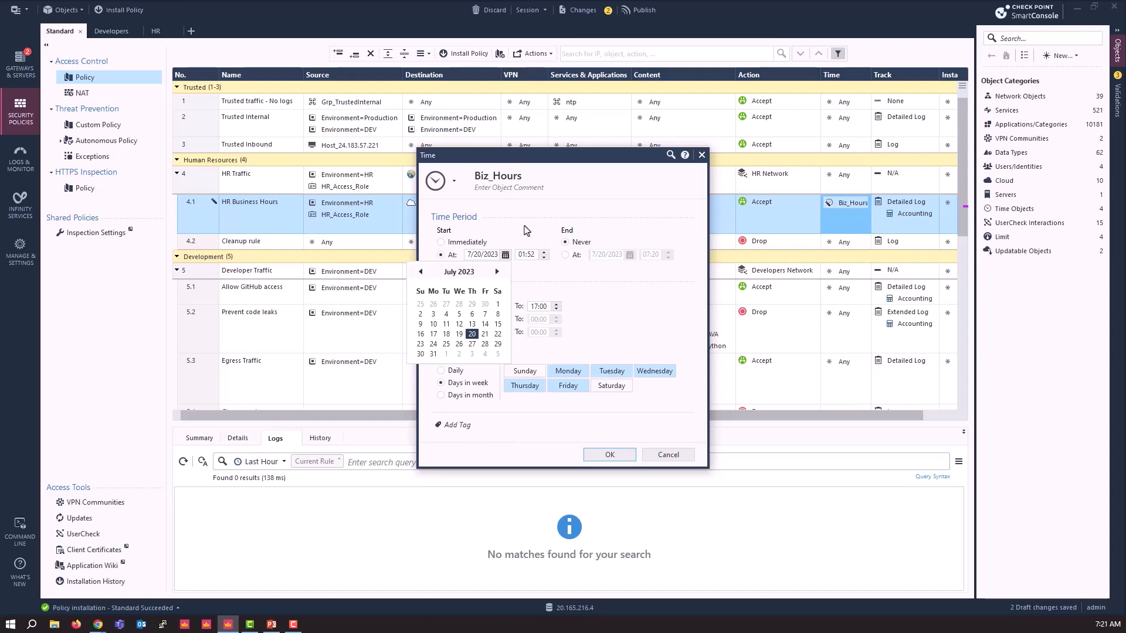
click(667, 455)
click(607, 346)
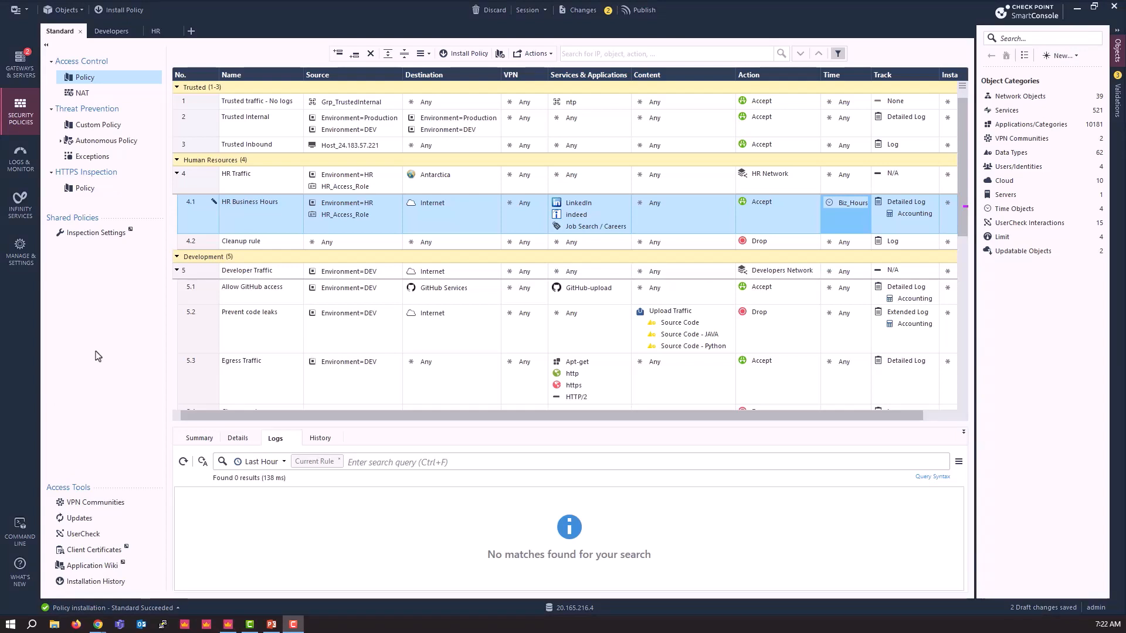
- Inspect the Environment=DEV source of the Allow GitHub access rule and open the import of objects from the controller-azure data center
mouse_move(343, 293)
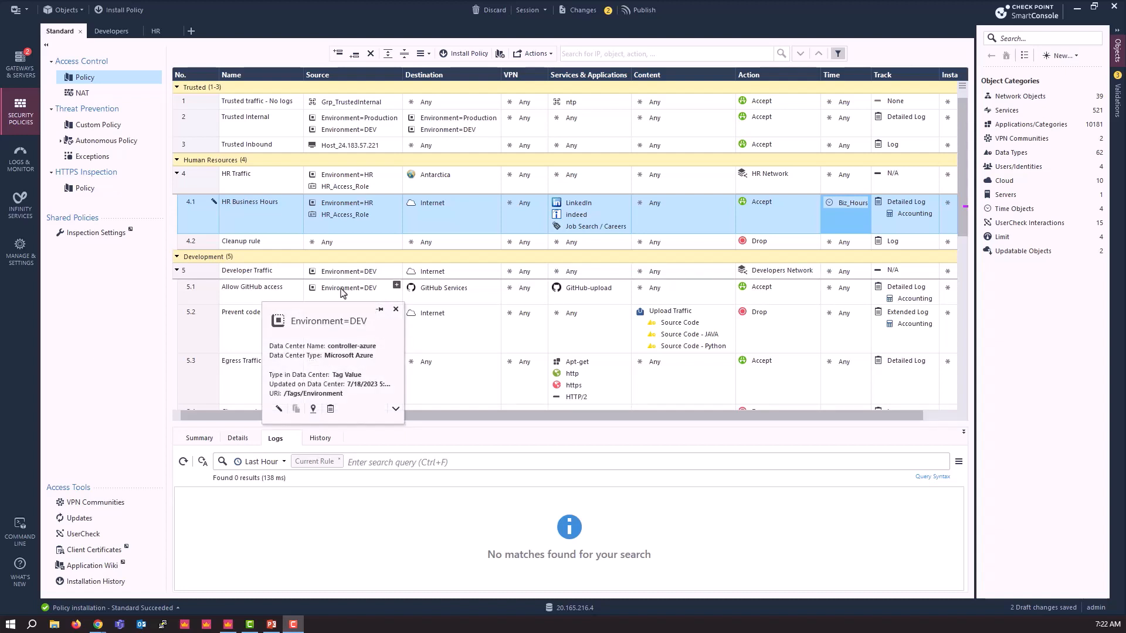
click(396, 286)
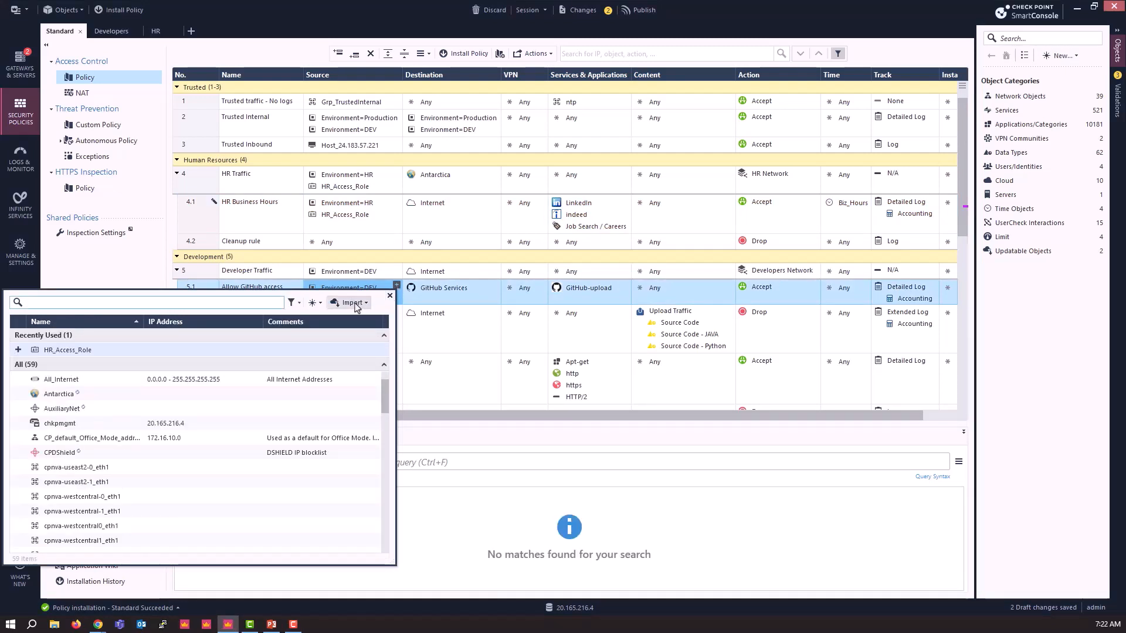
click(126, 271)
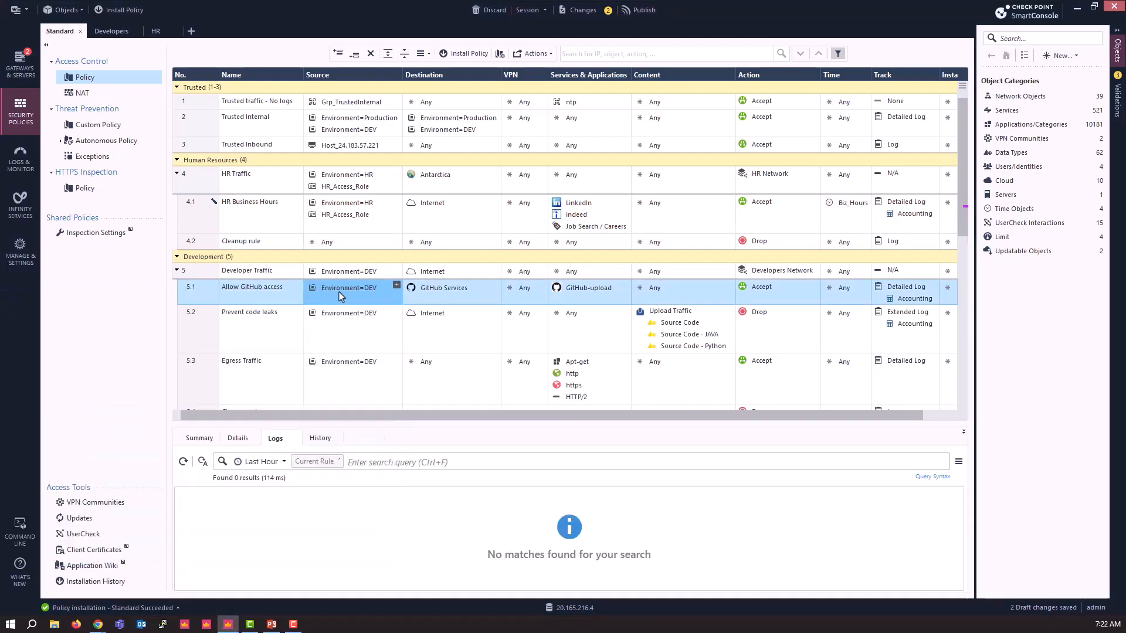
mouse_move(344, 294)
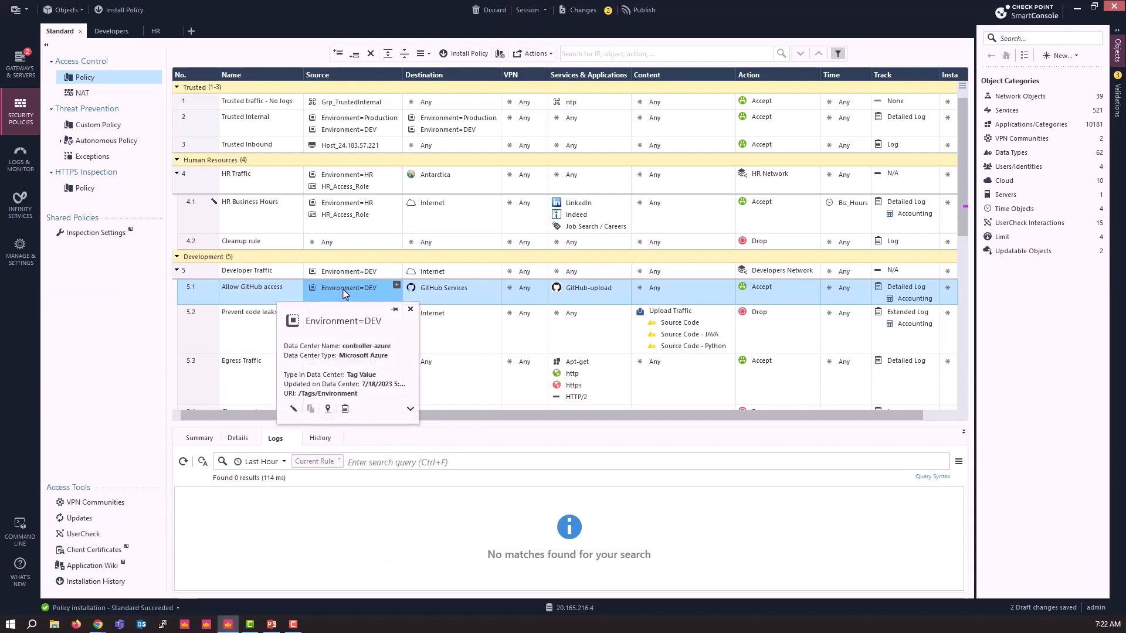
click(396, 286)
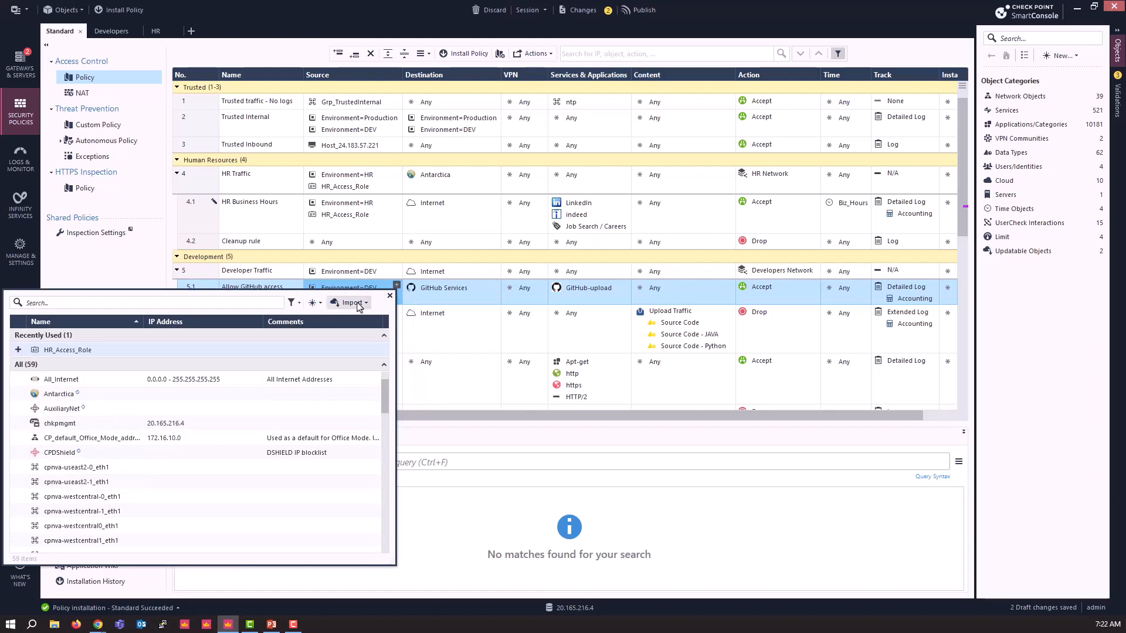
click(352, 302)
mouse_move(319, 322)
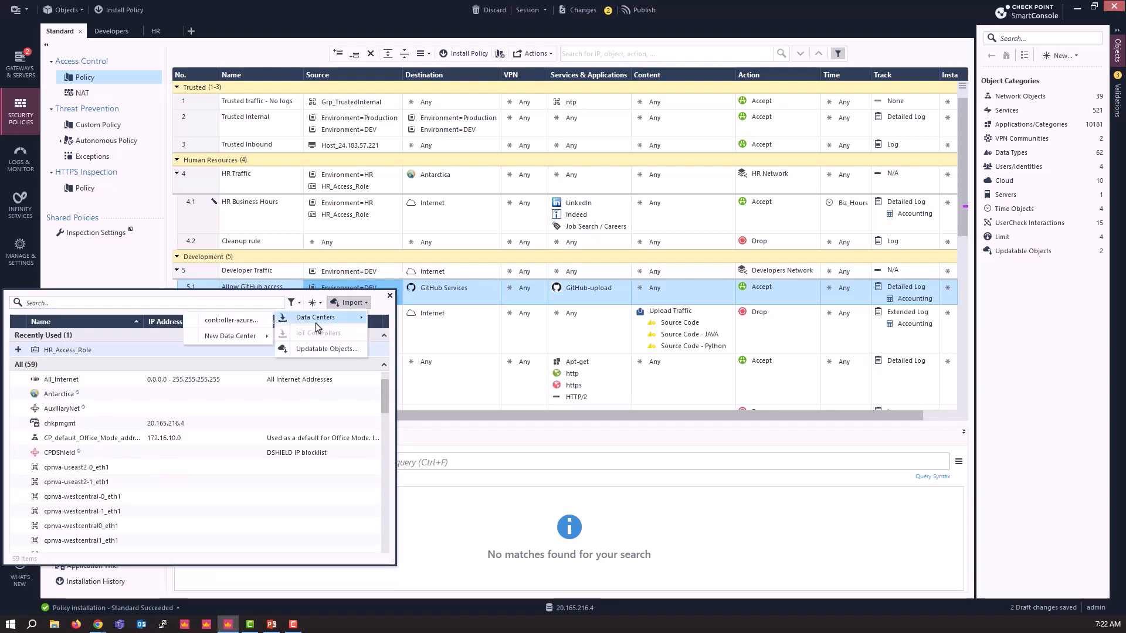
click(264, 323)
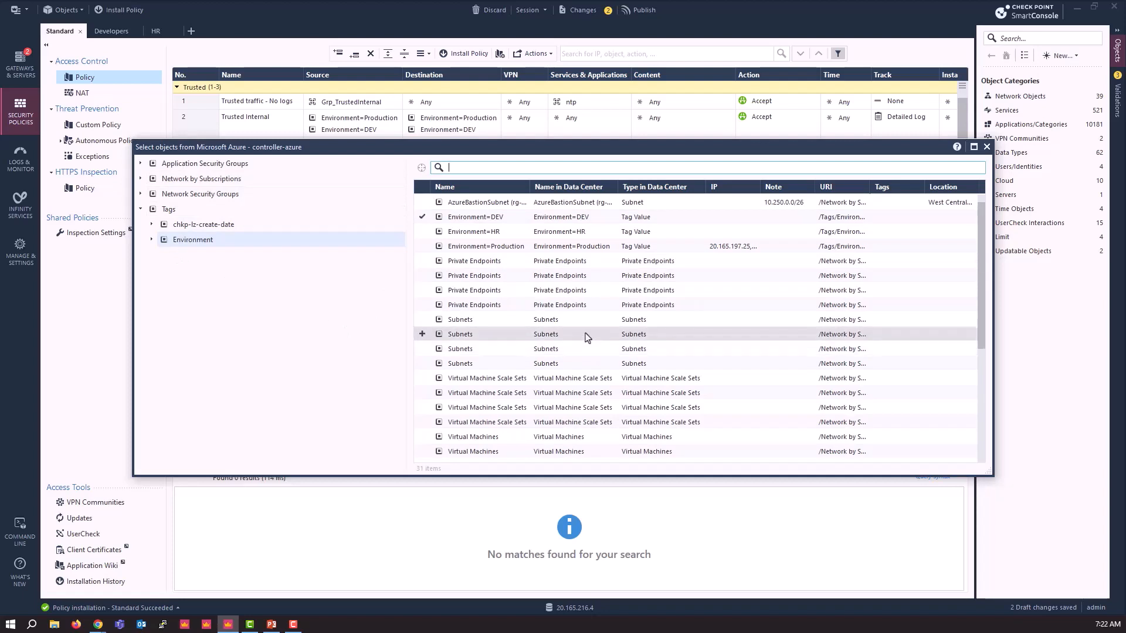
- Examine the Environment tags and the subnets and virtual machines of vnet-west-central-DEV-10-70-0-0-16, and close the import without adding objects
click(151, 240)
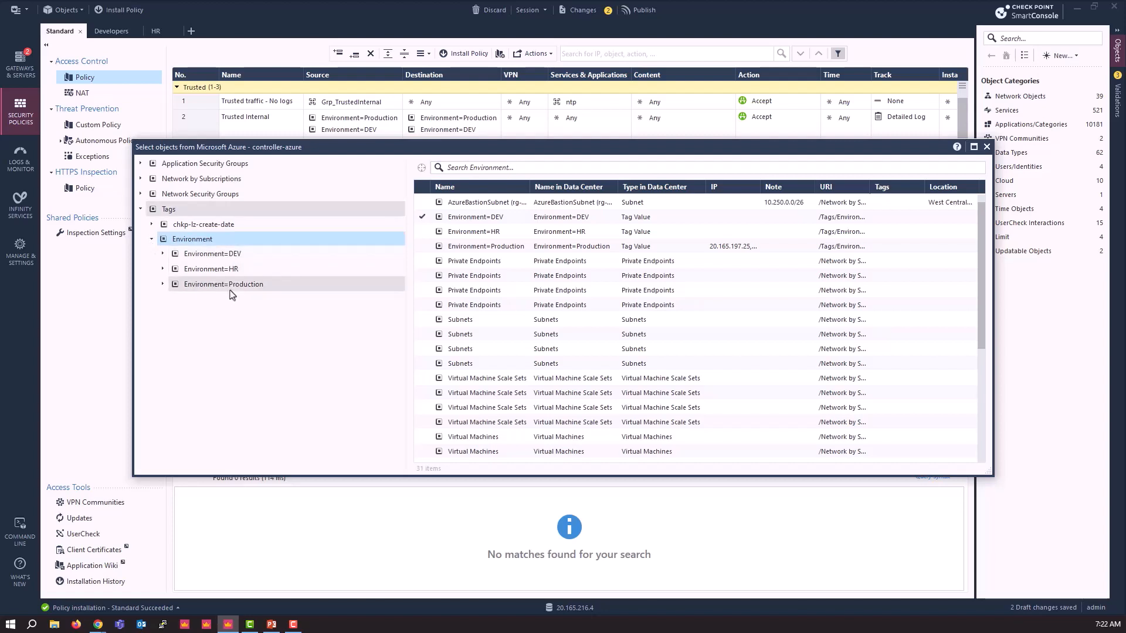
click(140, 178)
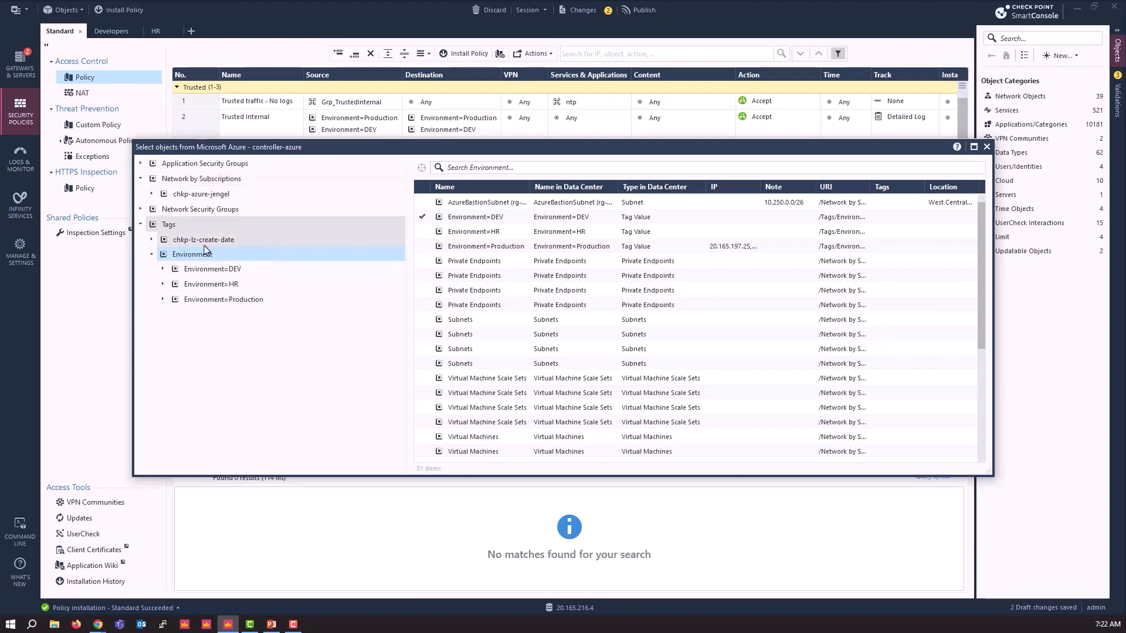
click(151, 194)
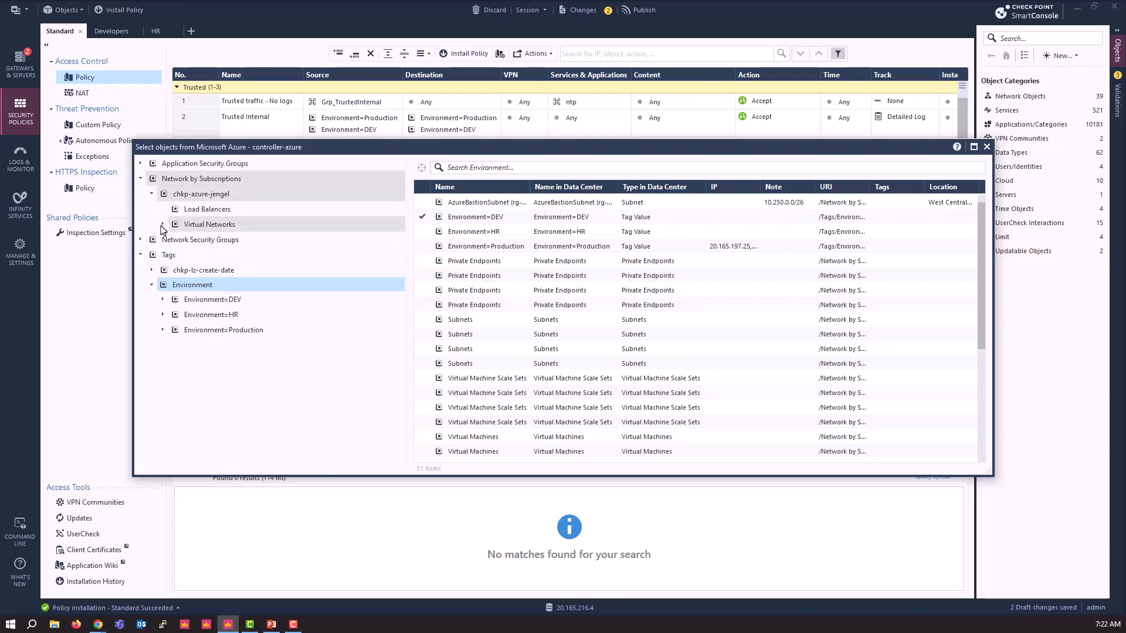
click(163, 225)
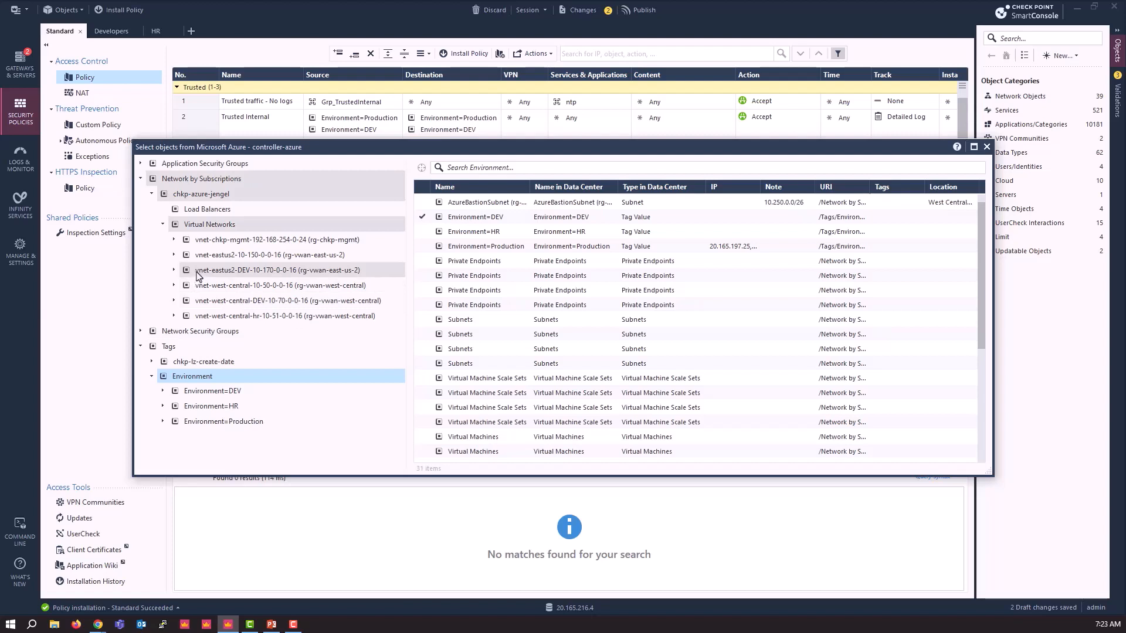
click(173, 301)
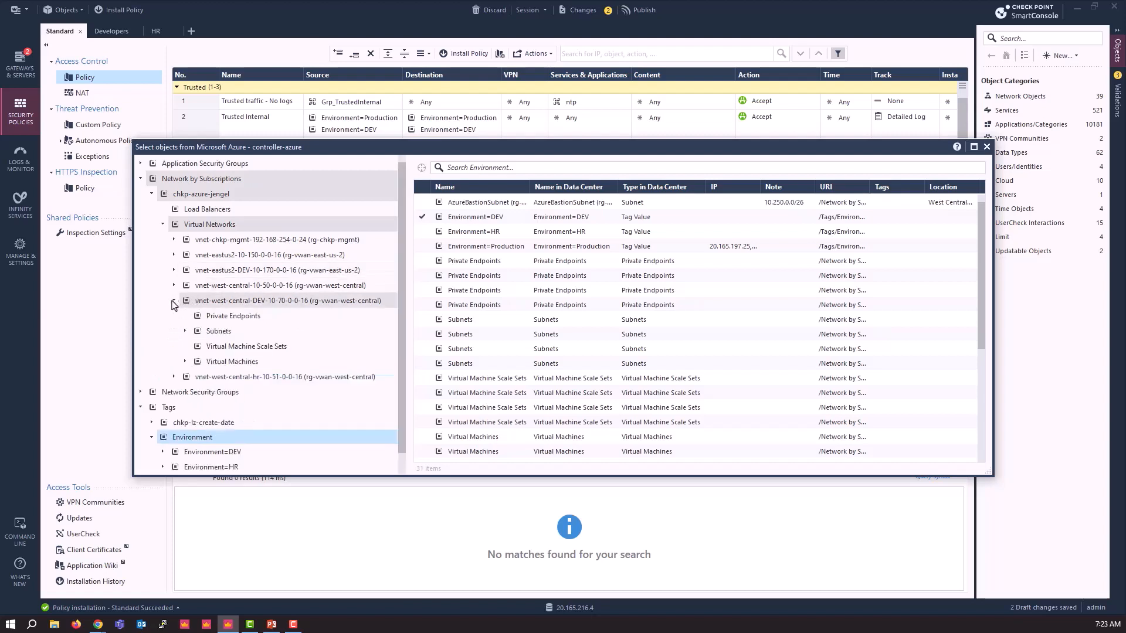
click(186, 332)
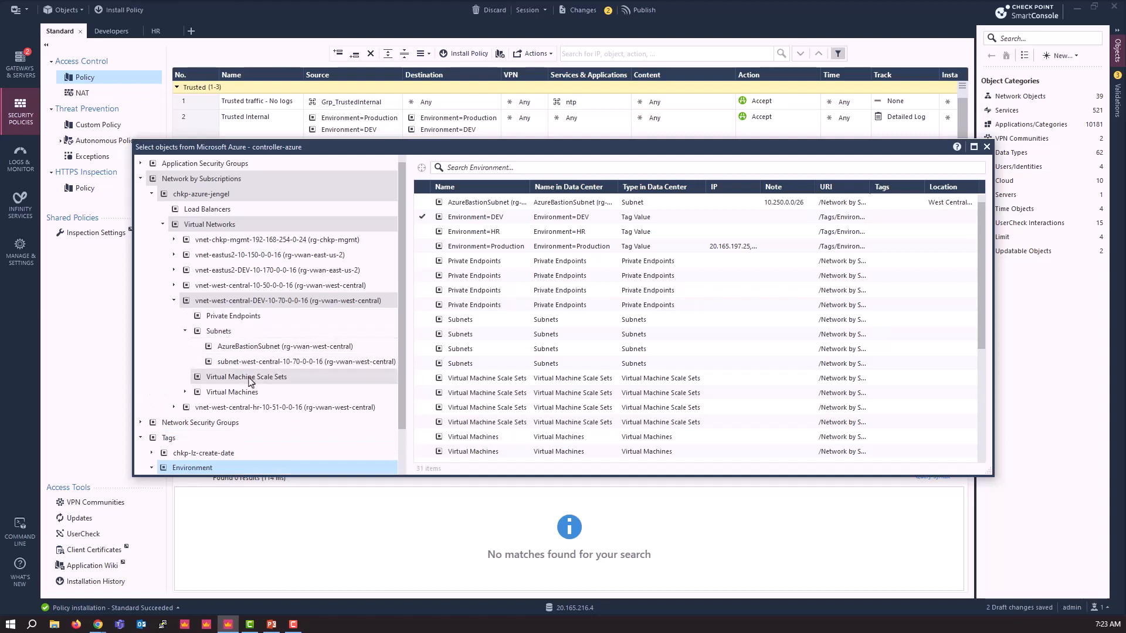
click(185, 393)
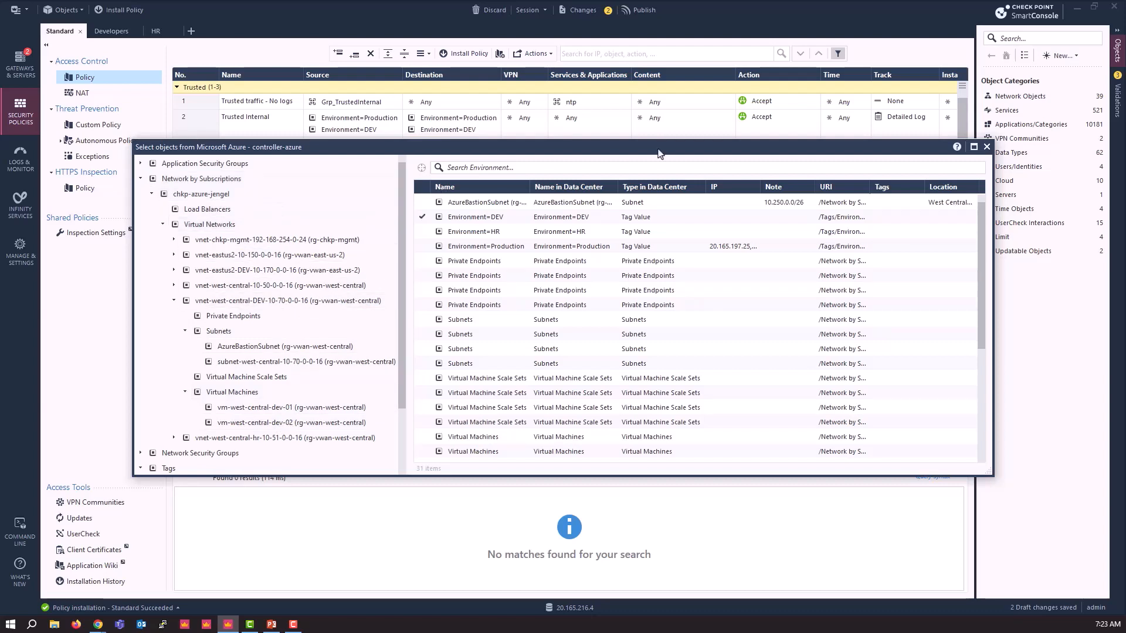
click(986, 147)
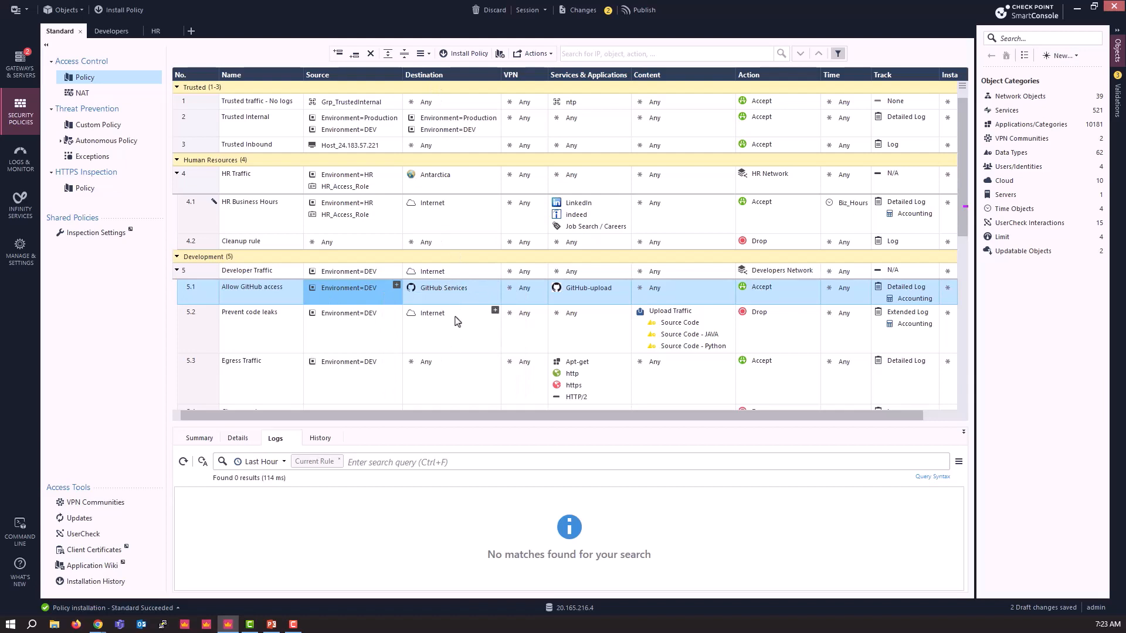
- Inspect the GitHub Services destination of the Allow GitHub access rule and open the updatable objects import in an enlarged window
mouse_move(439, 293)
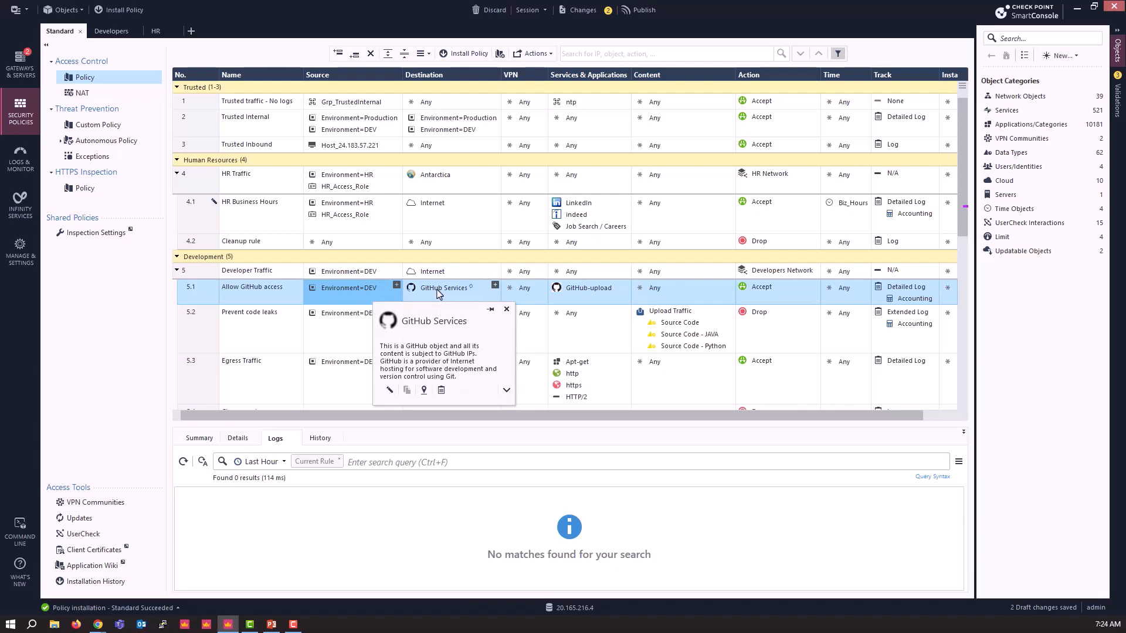
mouse_move(589, 294)
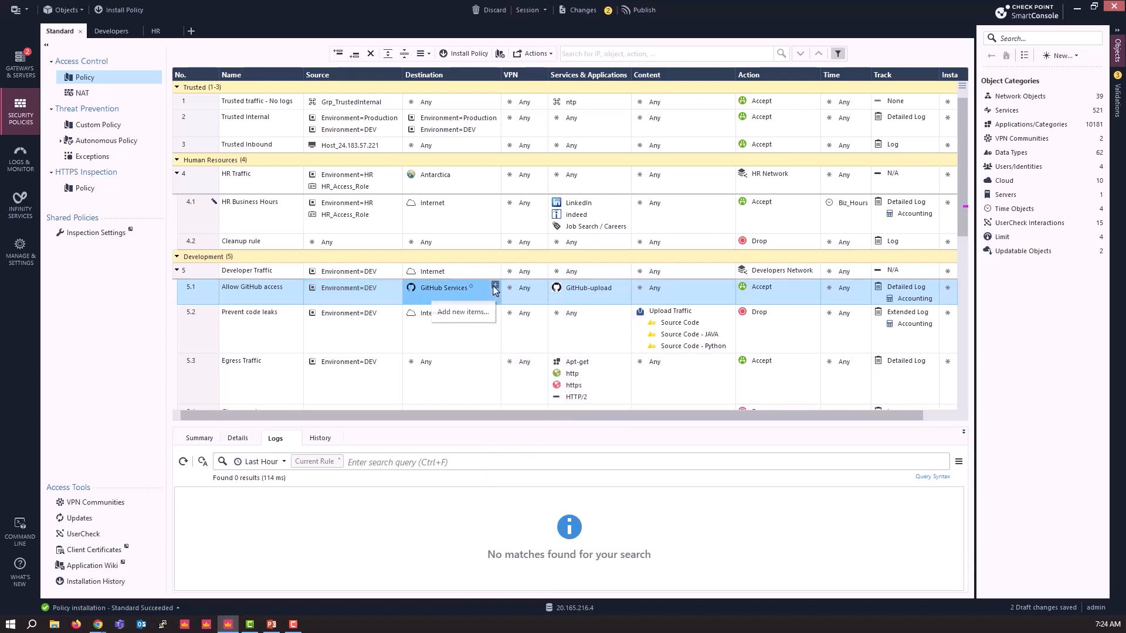
click(495, 286)
click(449, 304)
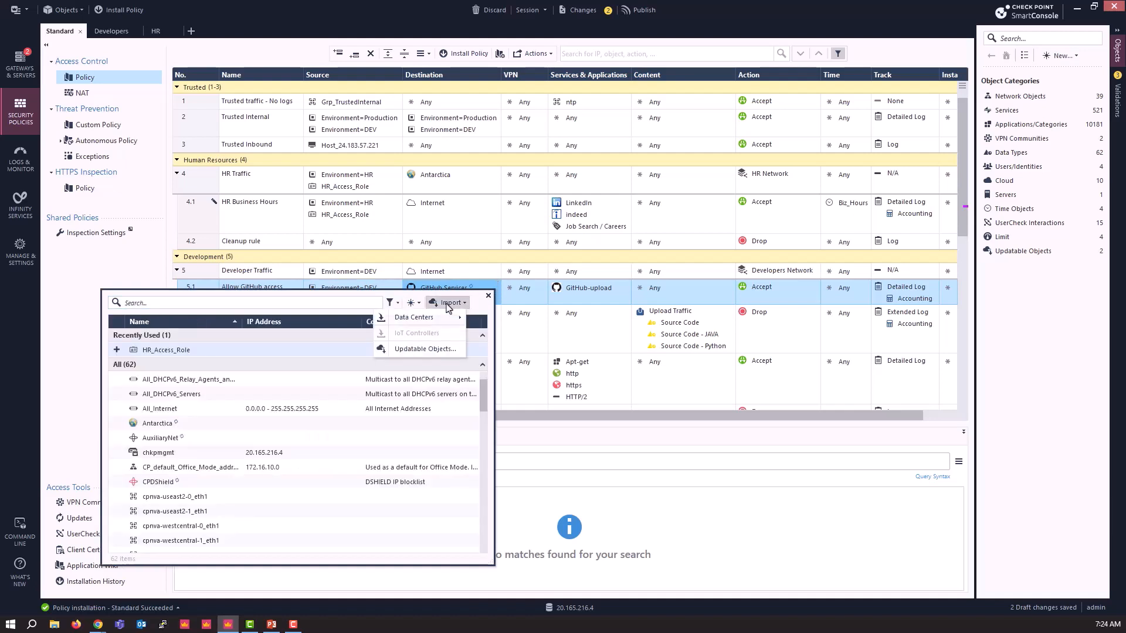
click(427, 352)
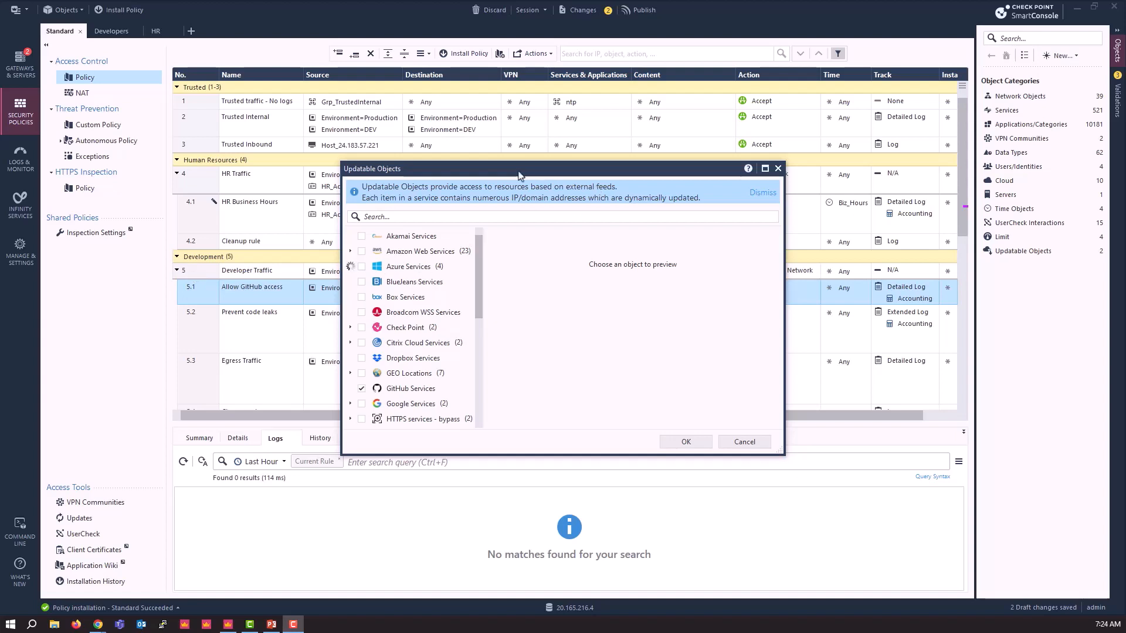
drag(517, 172, 474, 131)
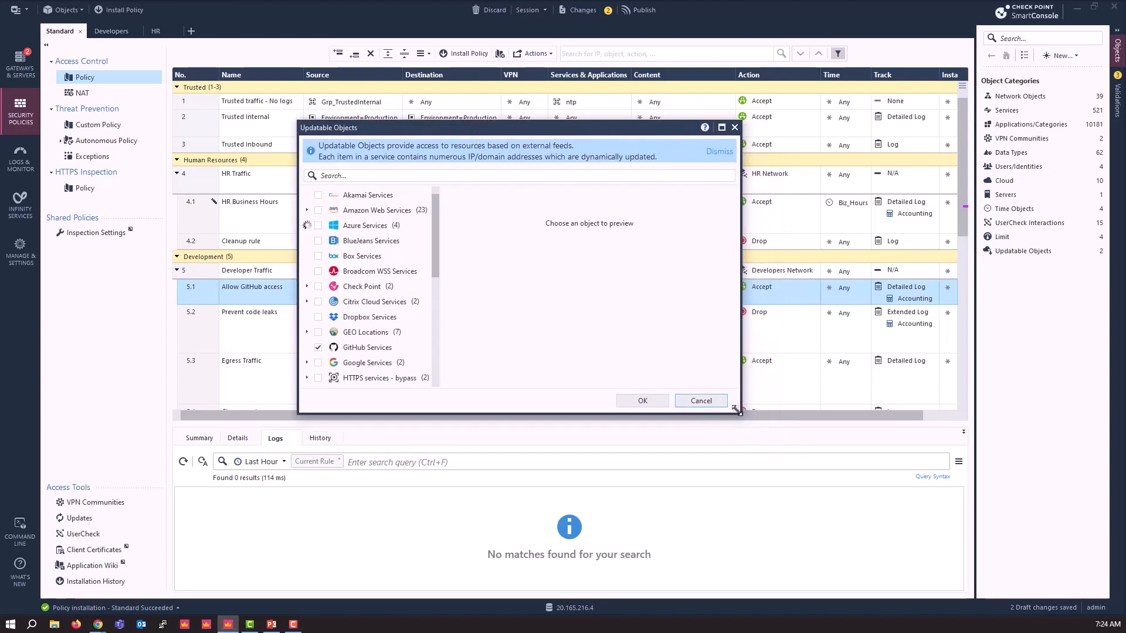
drag(744, 425, 793, 555)
drag(549, 135, 525, 80)
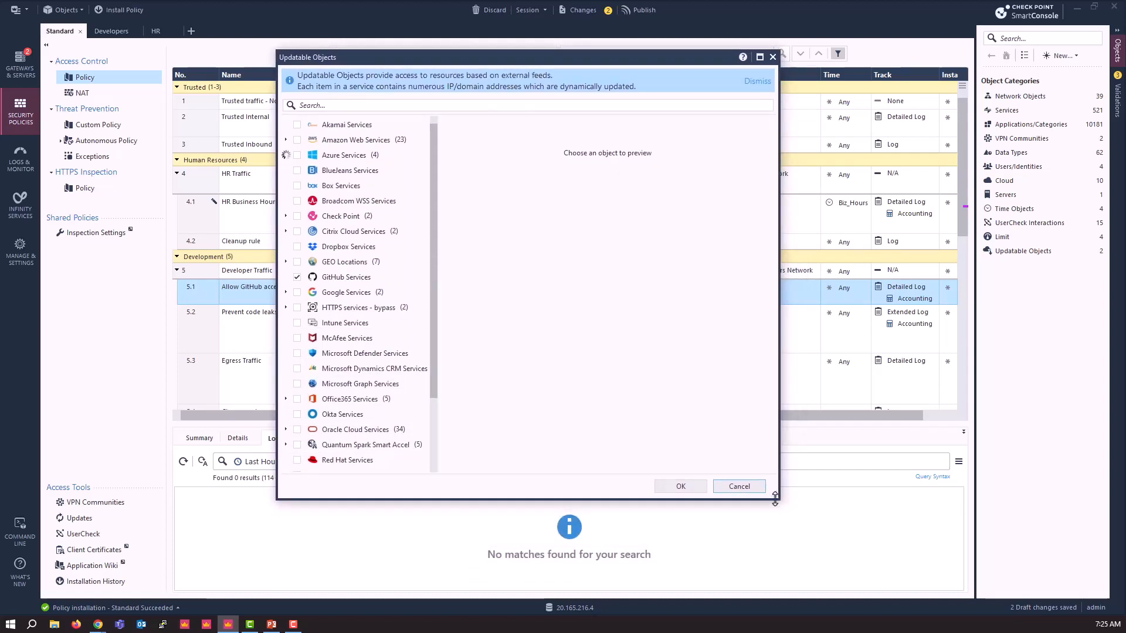
drag(780, 500, 824, 591)
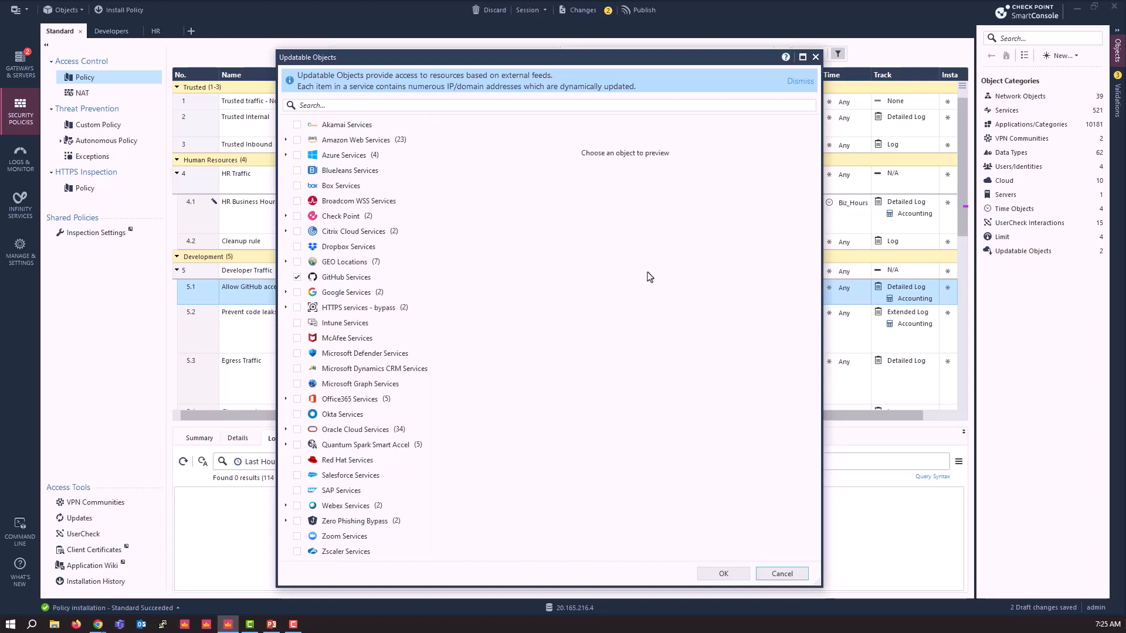
- Expand the Amazon Web Services, Azure Services and Azure Public Services categories of the updatable objects
double_click(382, 141)
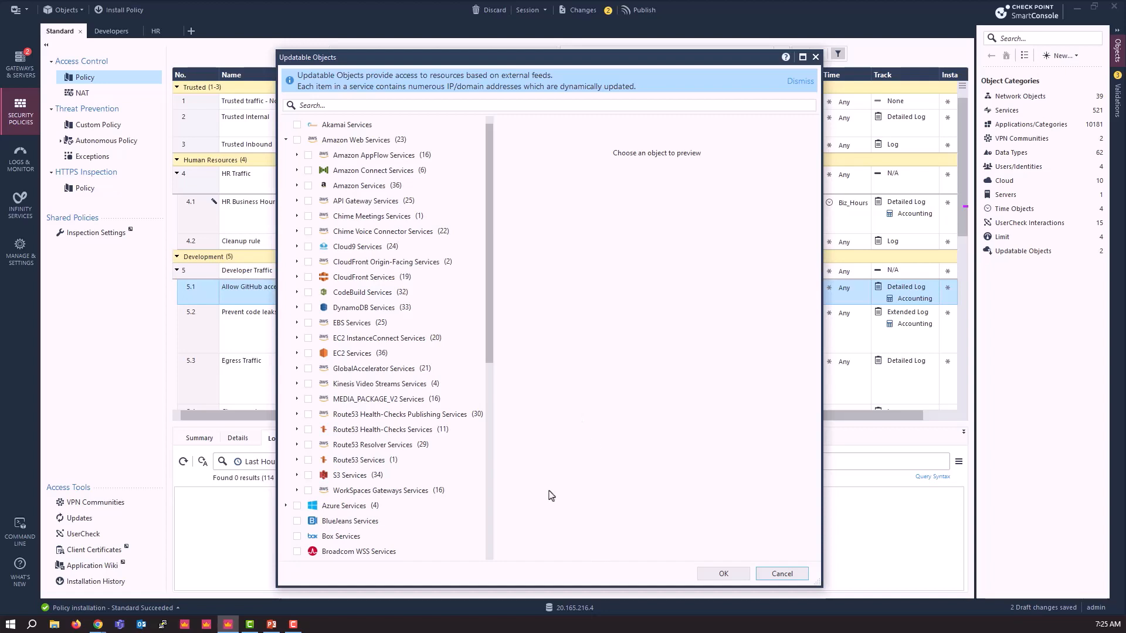
click(285, 505)
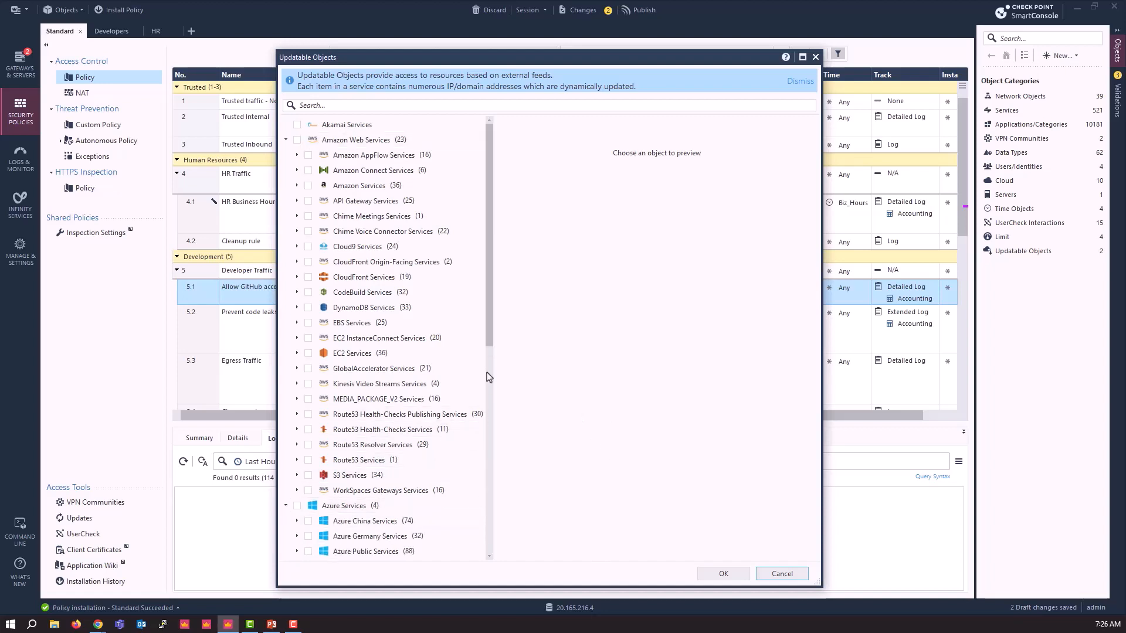
drag(492, 334, 492, 393)
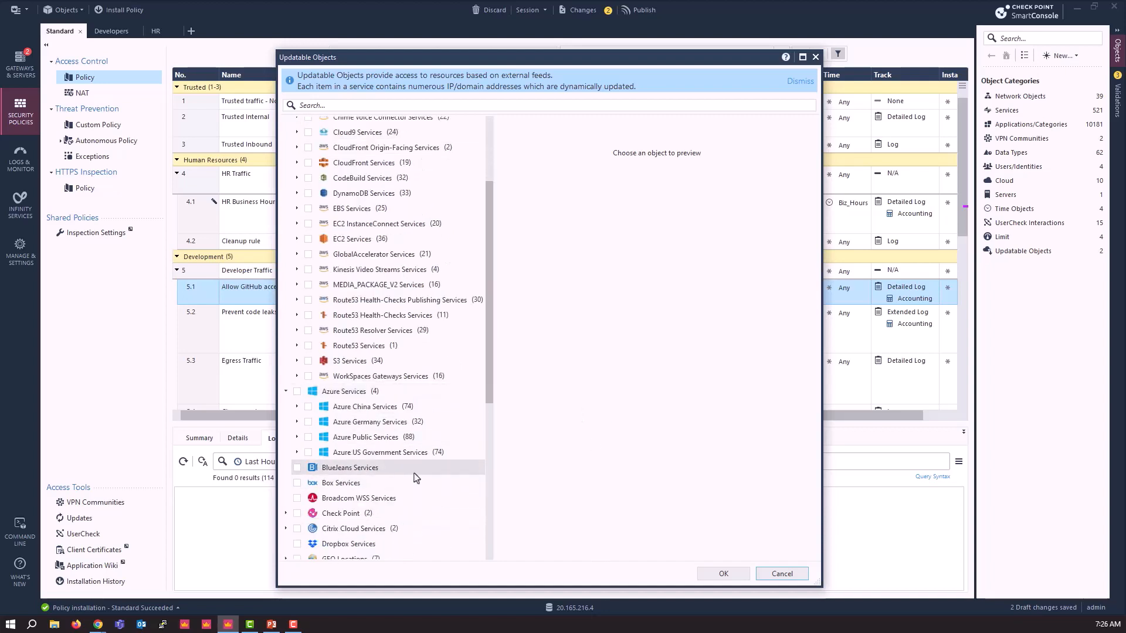
click(297, 438)
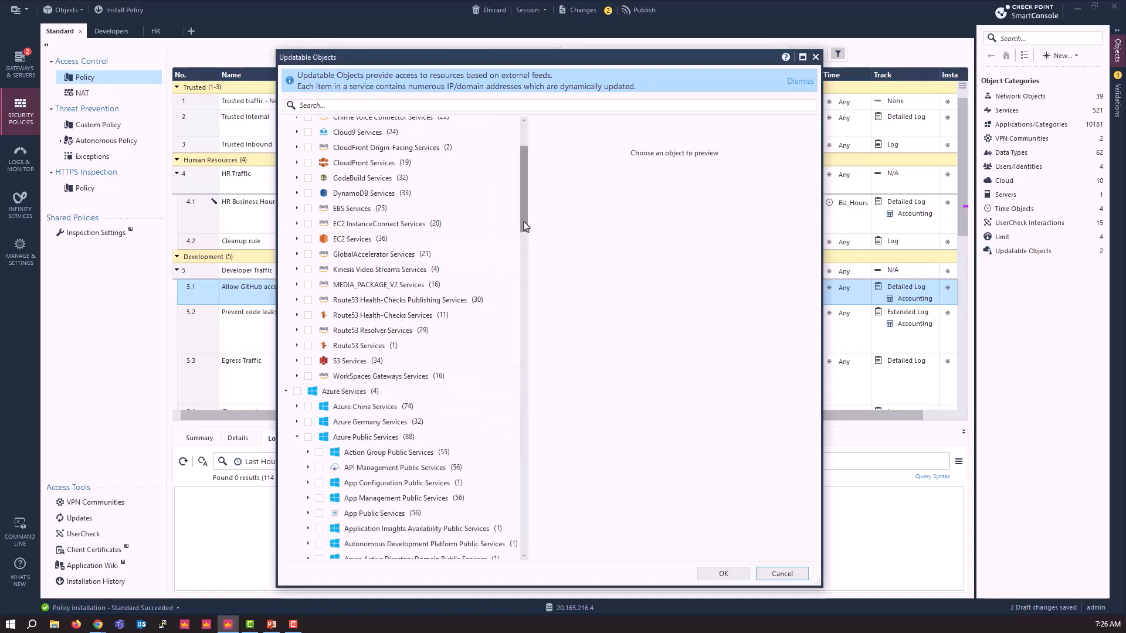
- Look through the Azure Public Services and Oracle Cloud Services entries, and close the updatable objects without importing any
drag(524, 227, 523, 255)
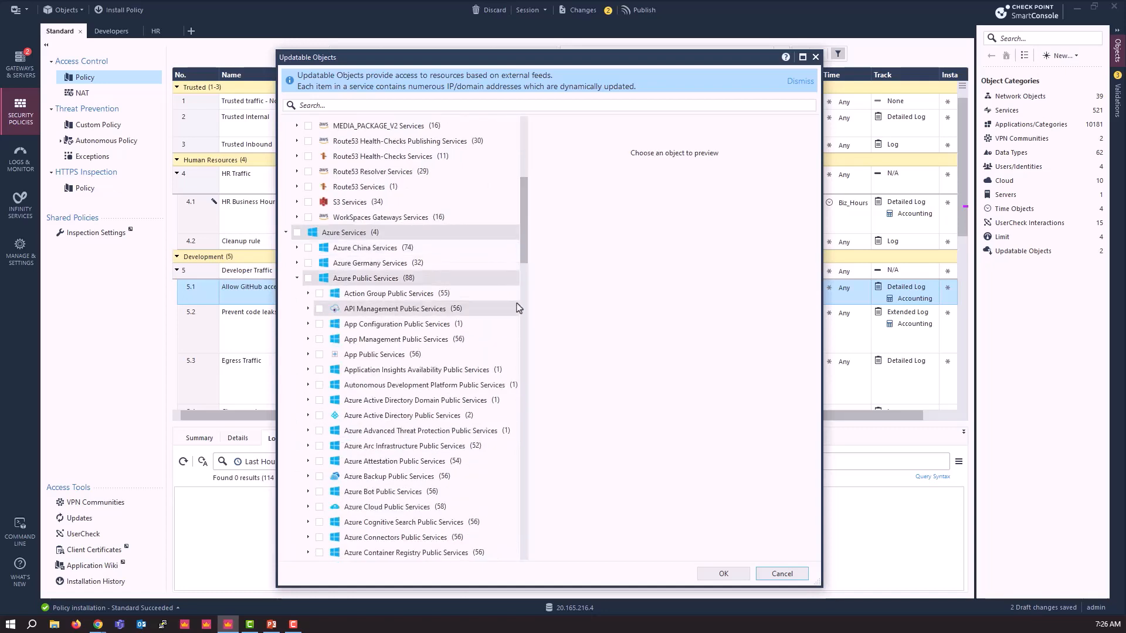
click(526, 378)
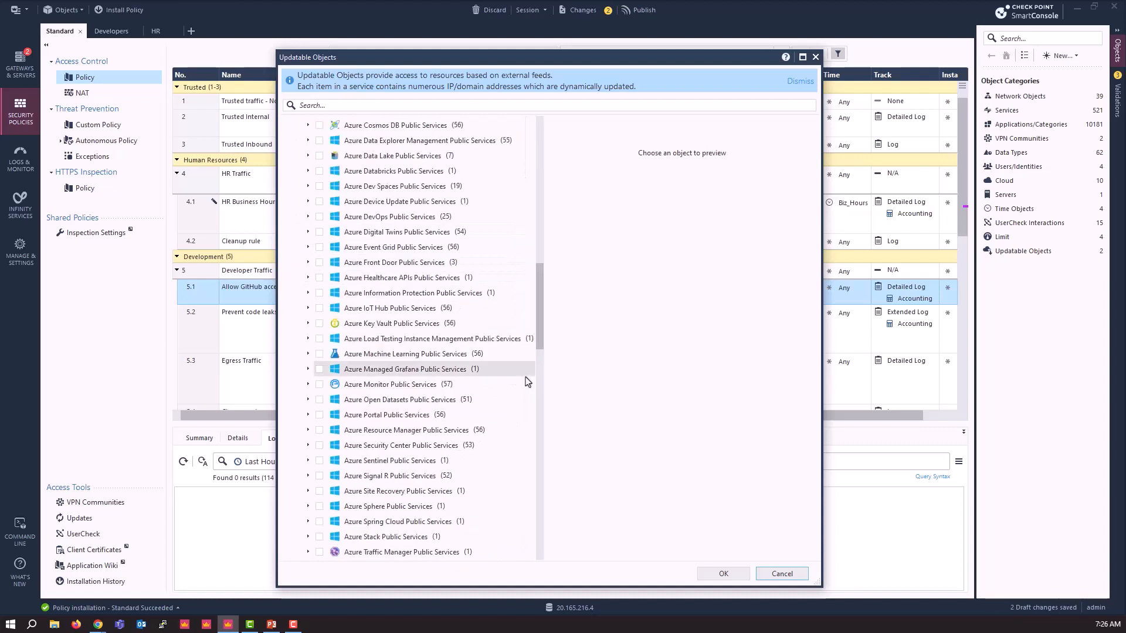
click(540, 428)
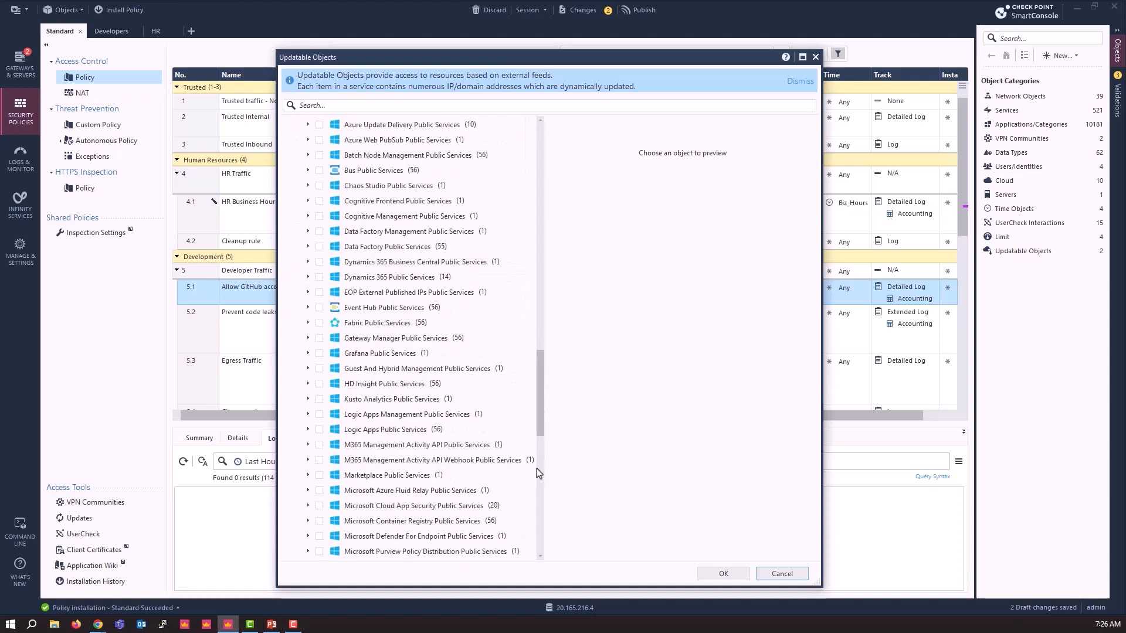
click(541, 509)
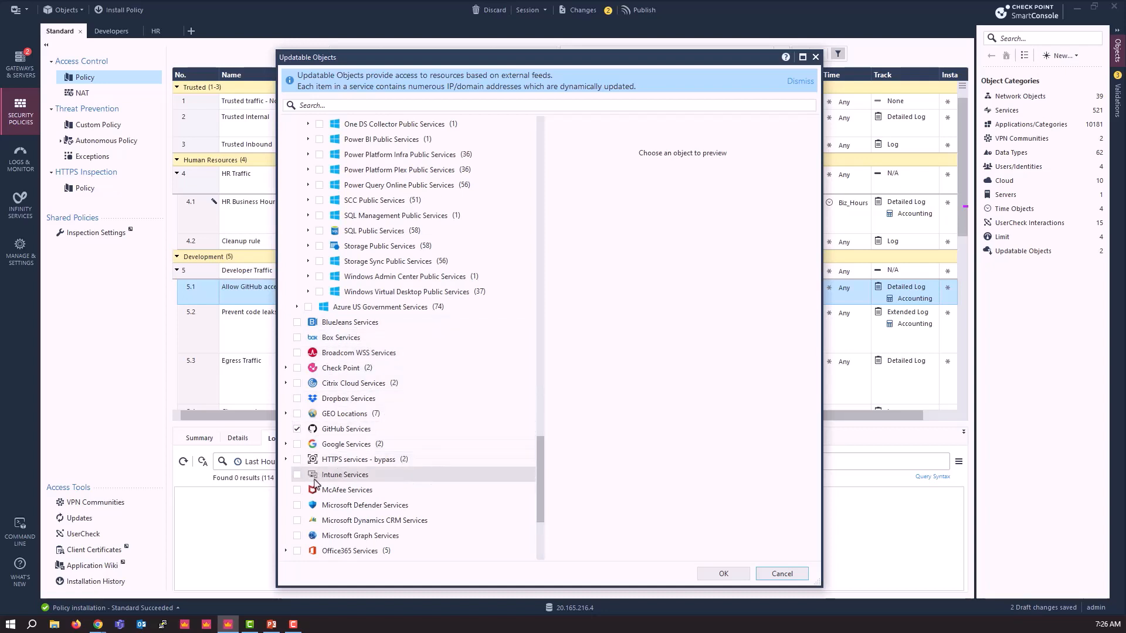
click(541, 543)
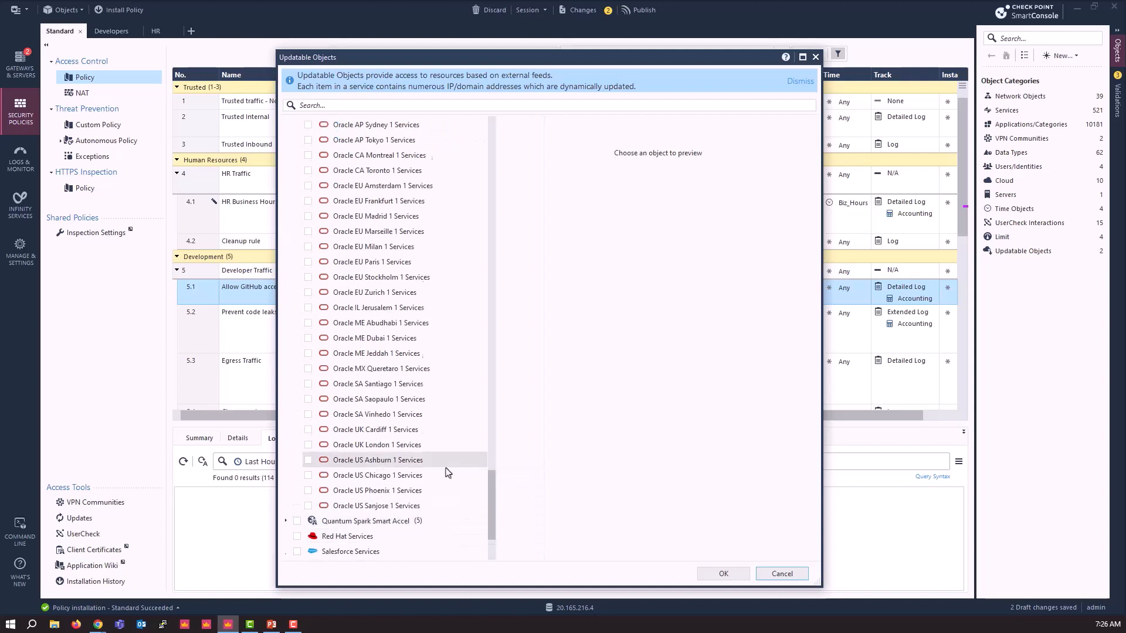
scroll(444, 473, down, 2)
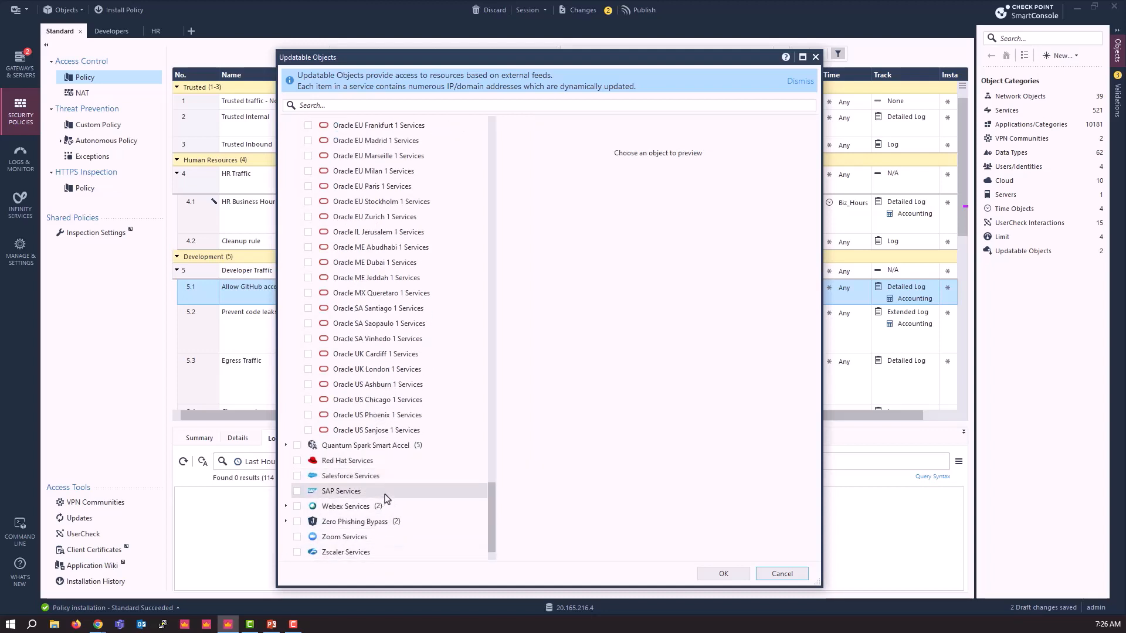
click(781, 574)
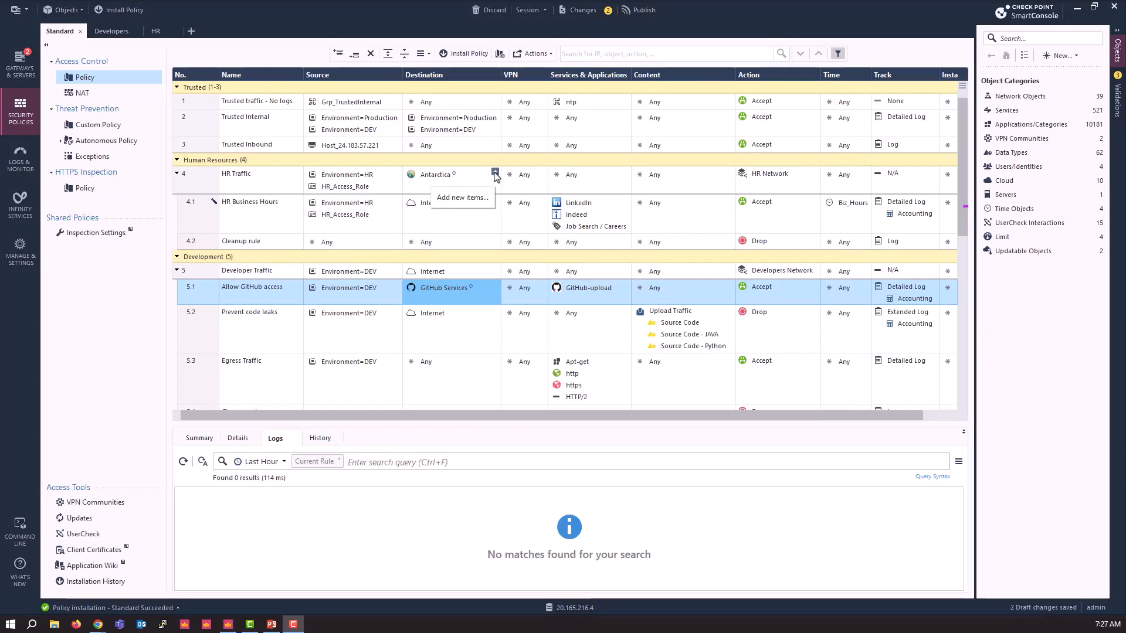
- Open the updatable objects import for the HR Traffic rule's destination and examine the Antarctica entries under GEO Locations
click(495, 174)
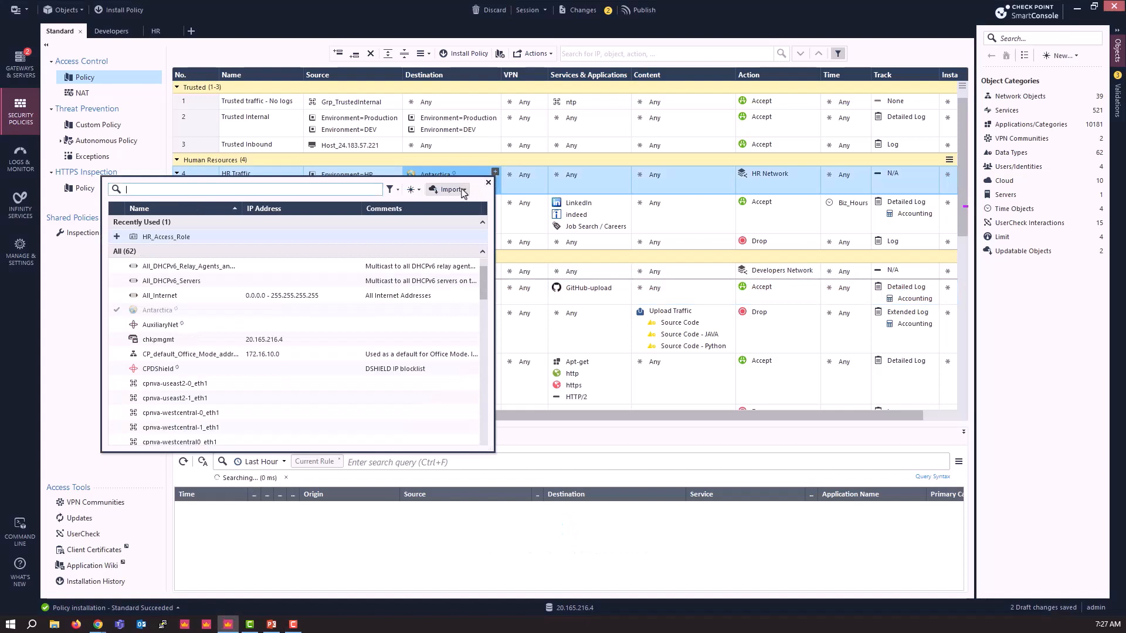
click(463, 192)
click(429, 235)
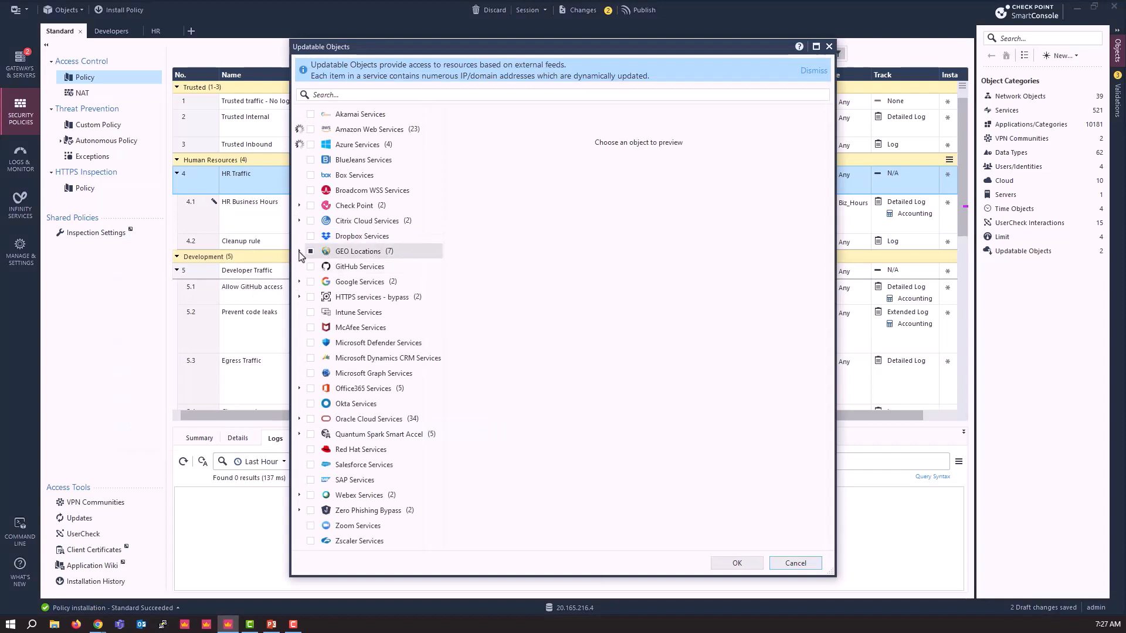
click(299, 251)
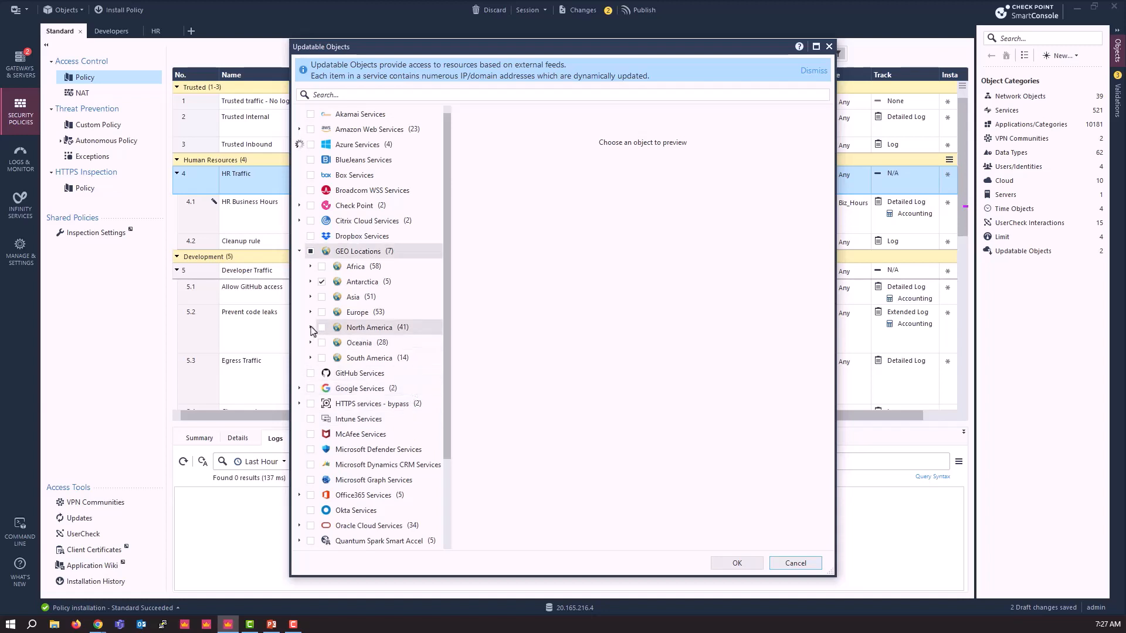
click(311, 282)
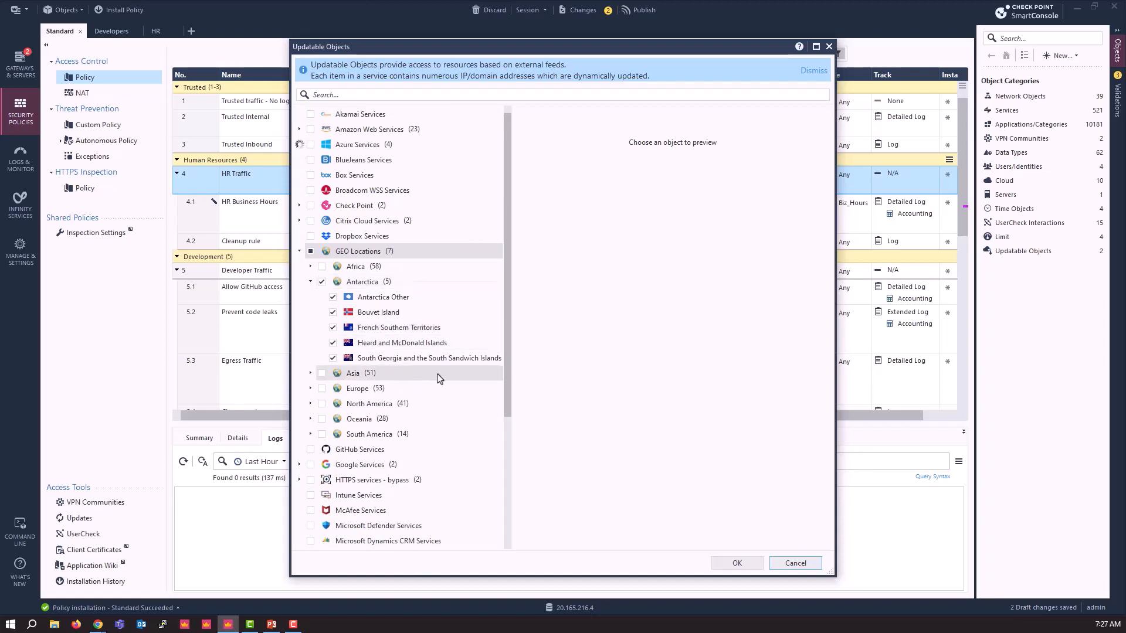
- Examine the countries listed under Asia, Europe and North America, and close the updatable objects without changing the selection
click(311, 404)
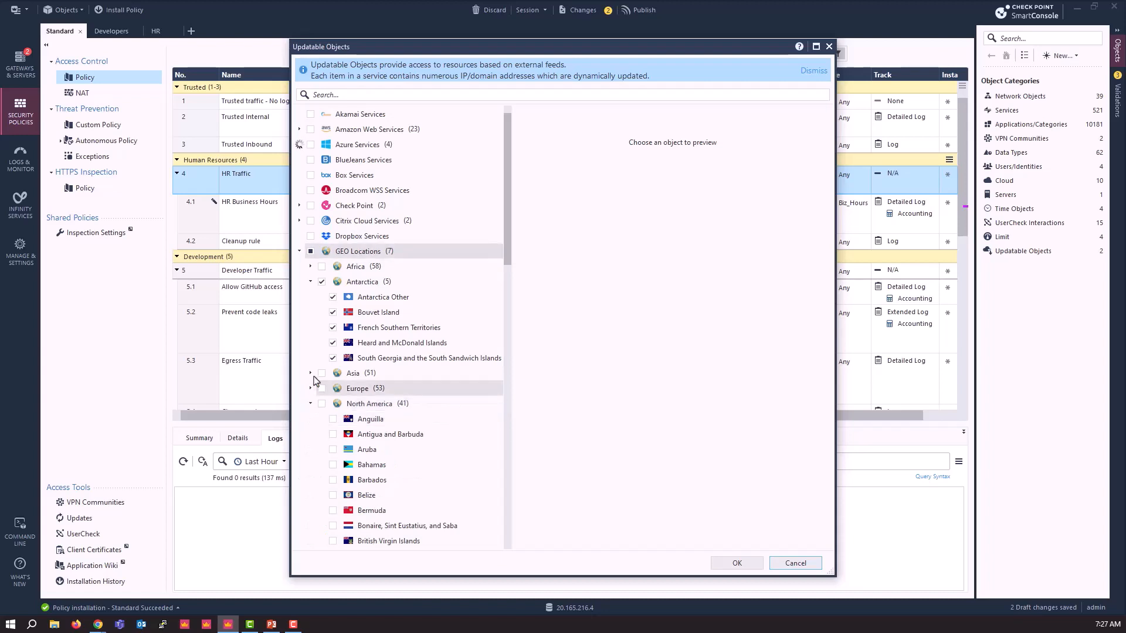
click(311, 389)
click(311, 373)
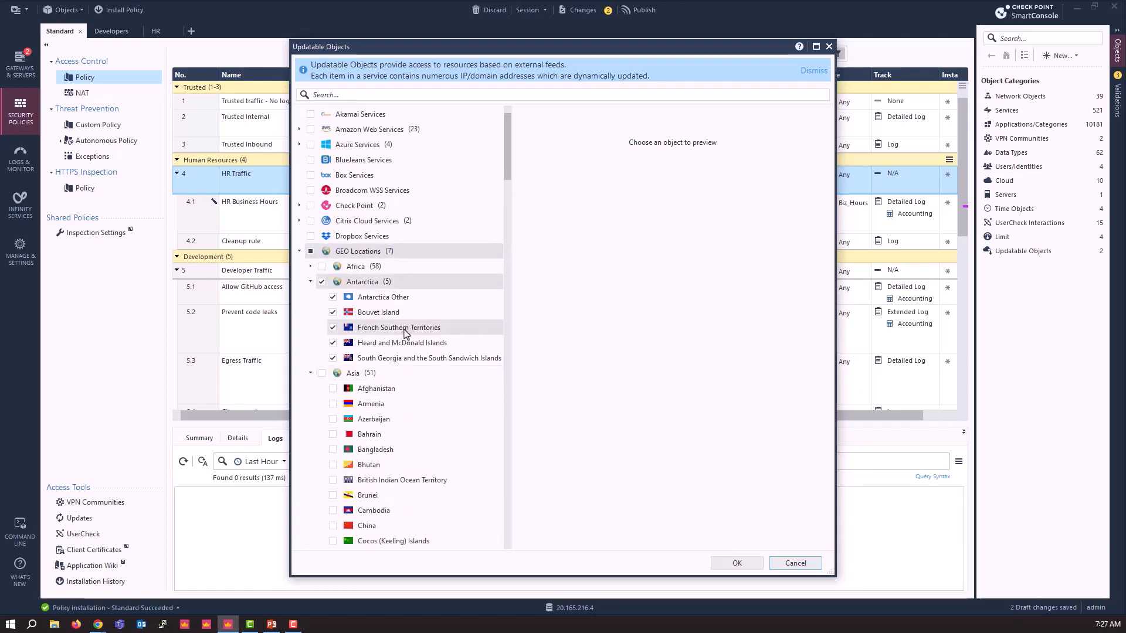
scroll(444, 395, down, 5)
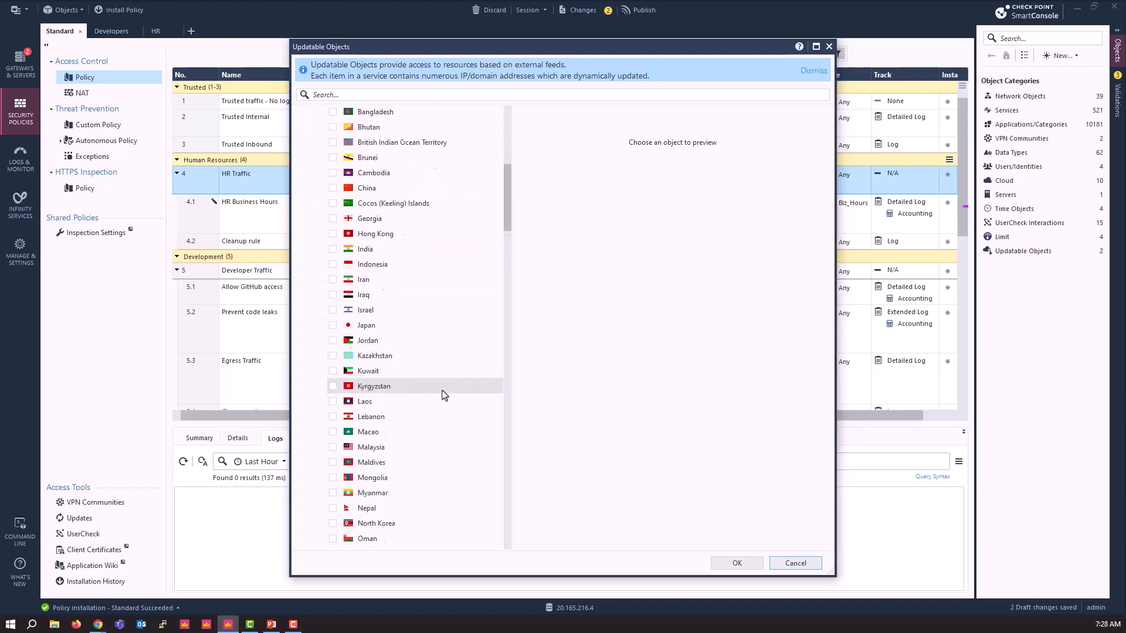
scroll(444, 395, down, 20)
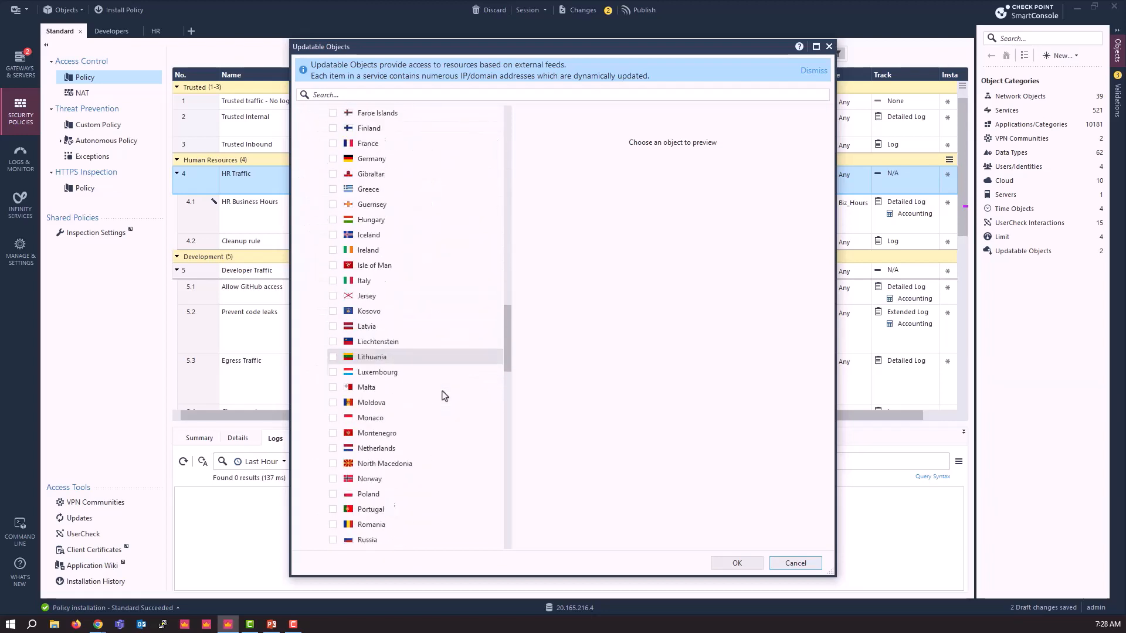
scroll(444, 396, down, 15)
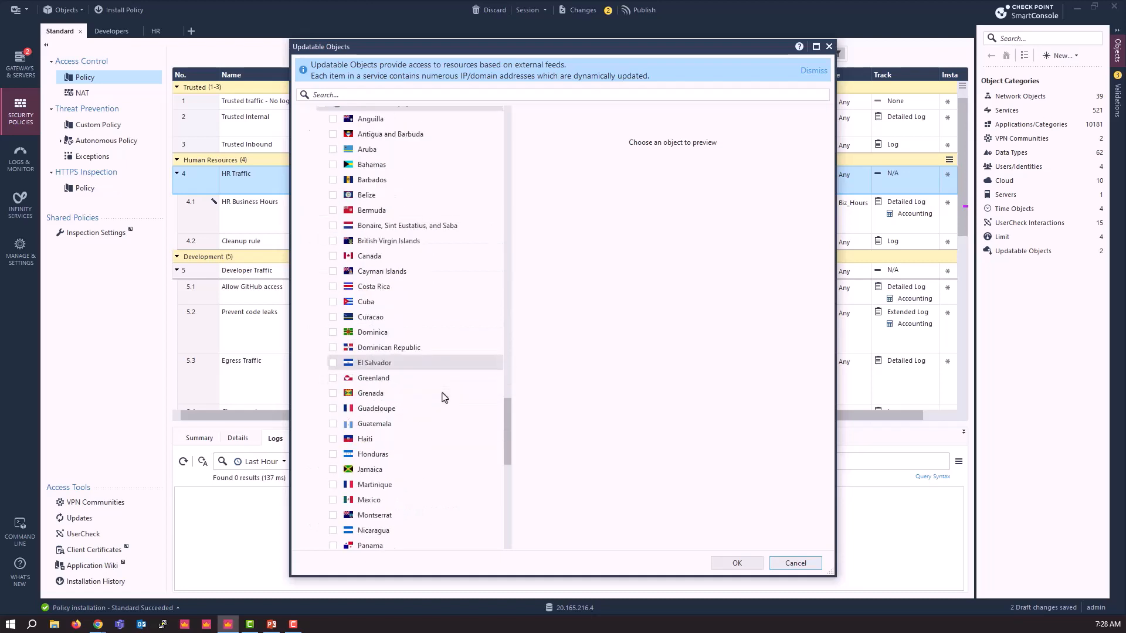
scroll(442, 395, down, 10)
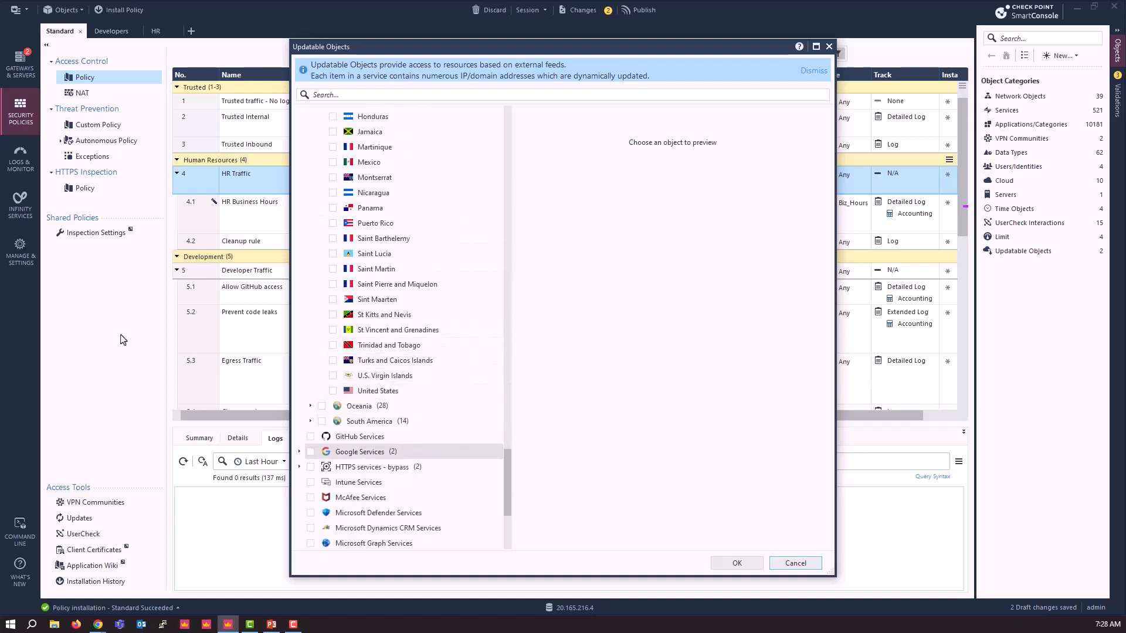
key(Escape)
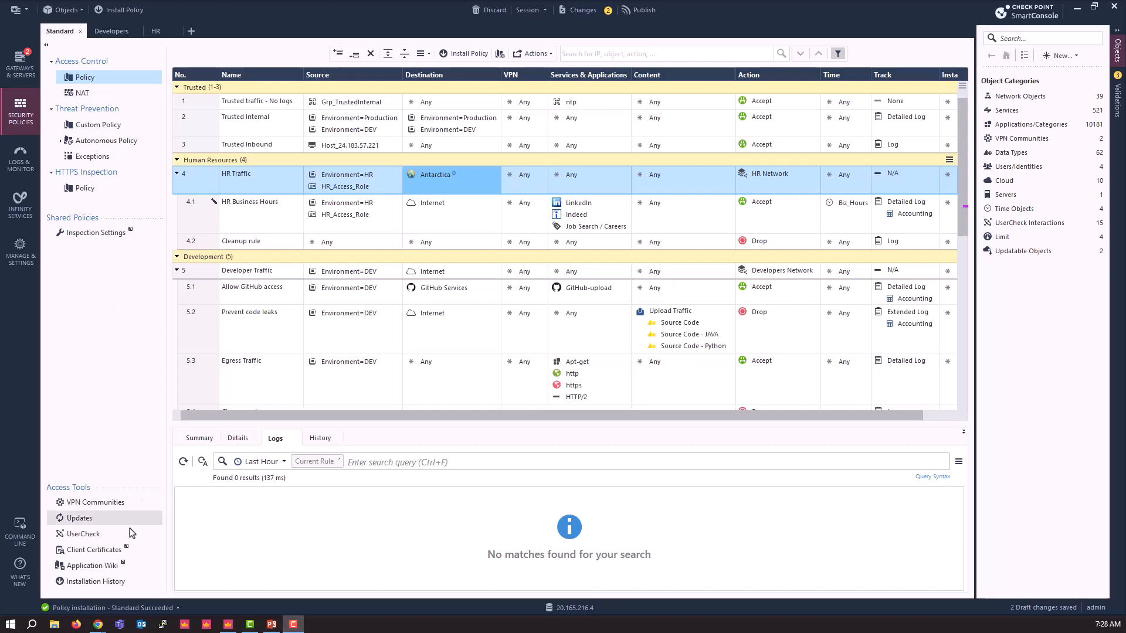
mouse_move(98, 625)
click(69, 586)
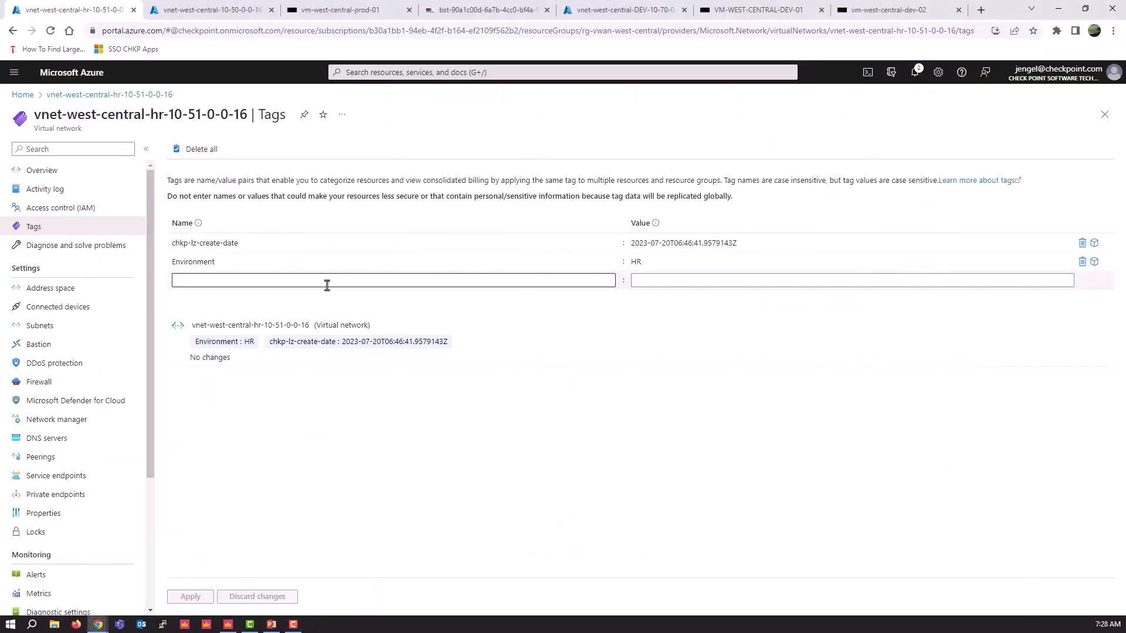
click(336, 11)
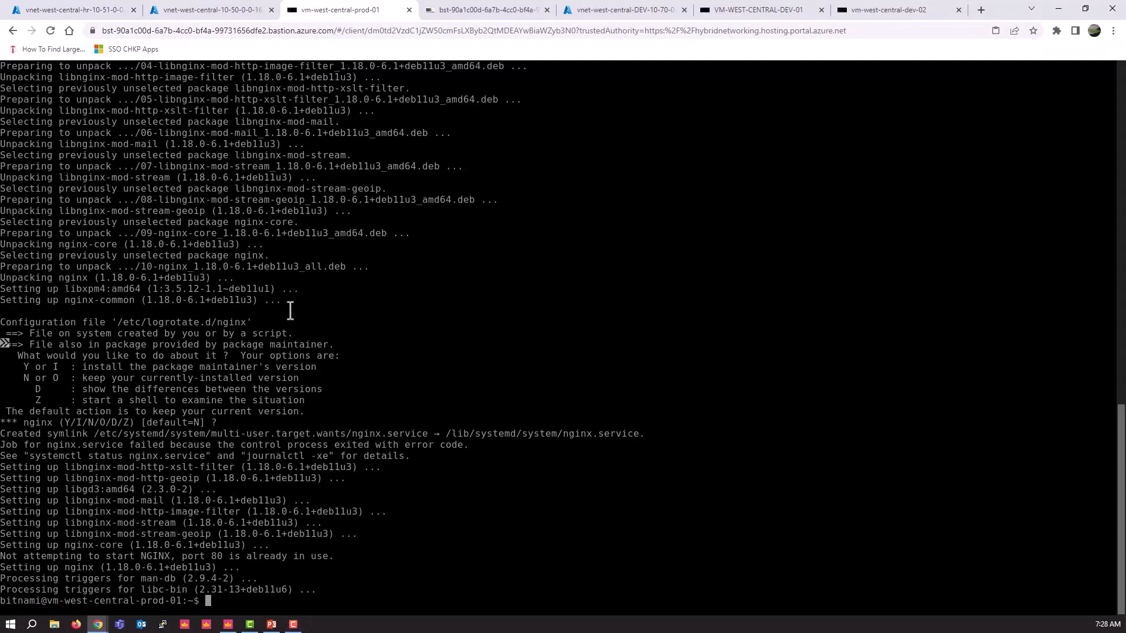
text(curl -k https:///)
key(BackSpace)
text(www.yahoo.com)
key(Return)
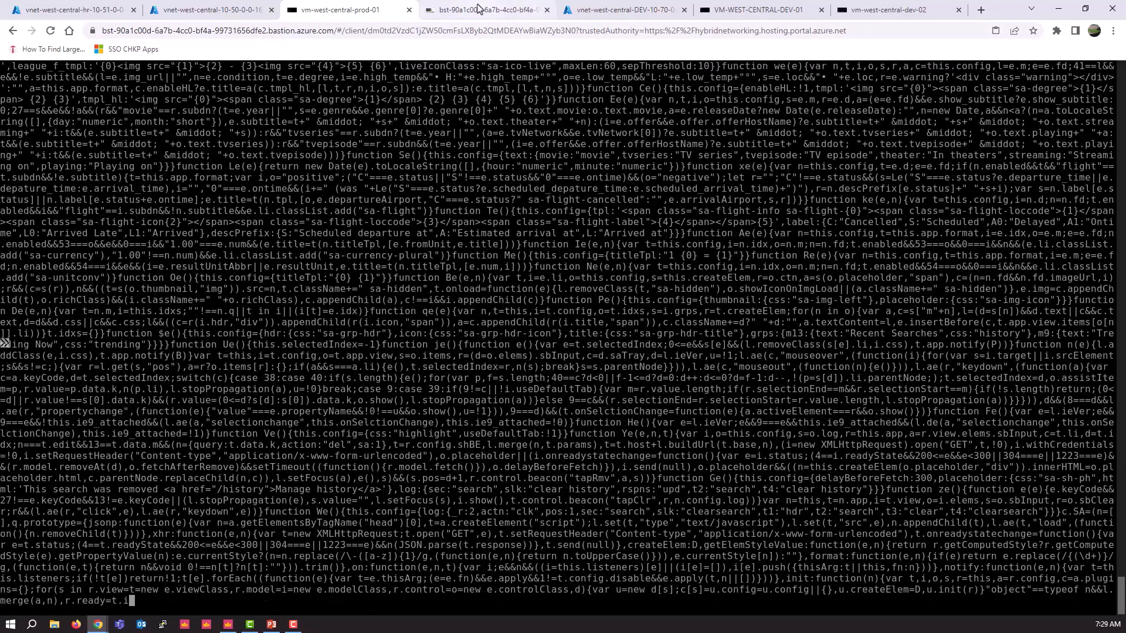
- Load yahoo.com in the browser of the Windows virtual machine's Bastion session
click(477, 8)
click(318, 69)
text(yahoo.com)
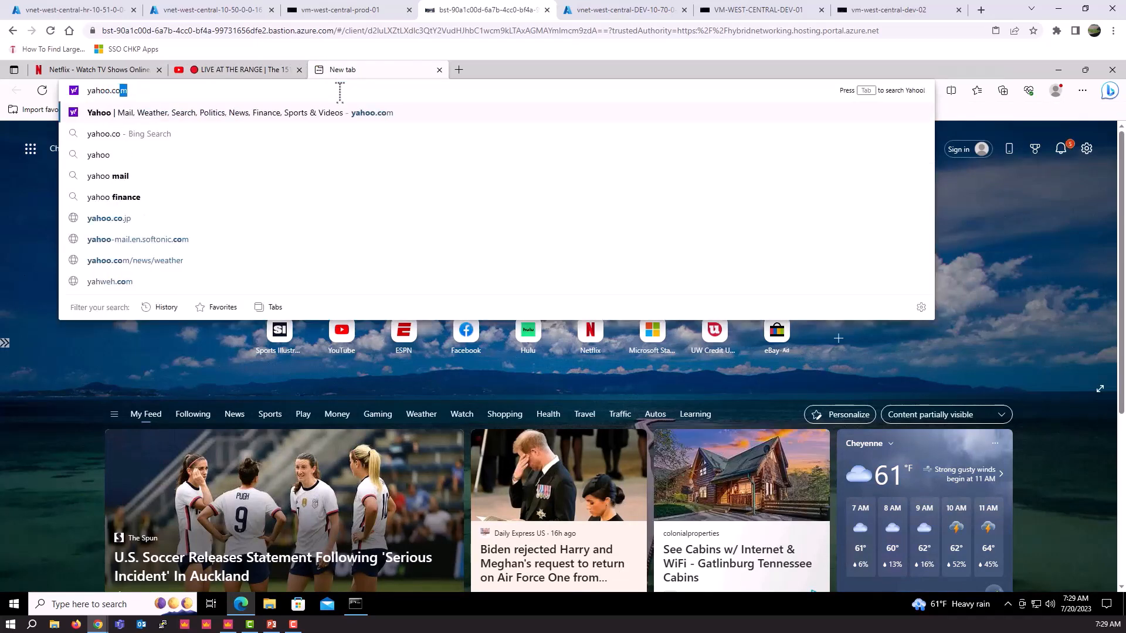
key(Return)
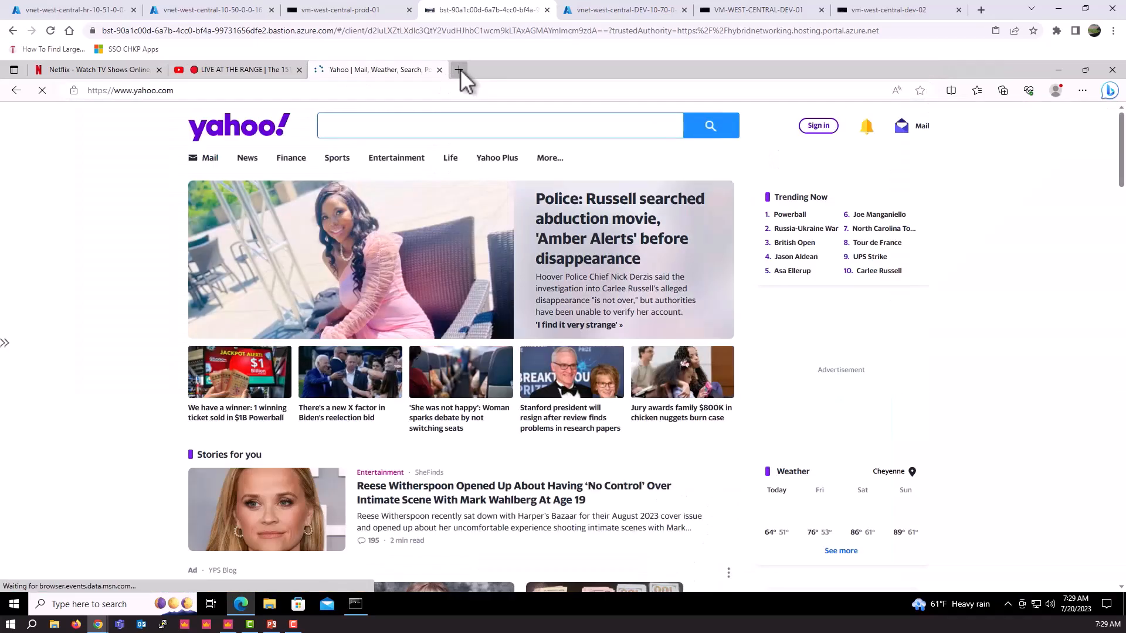
- Load bing.com and google.com in separate new browser tabs on the Windows virtual machine
click(460, 69)
click(472, 91)
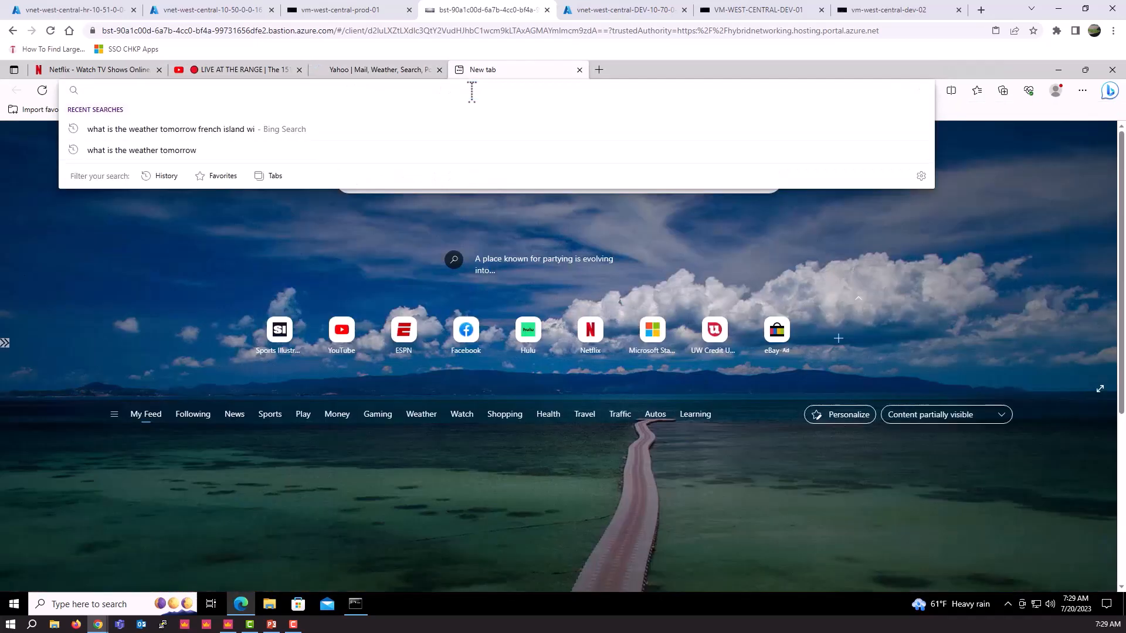
text(bing.com)
key(Return)
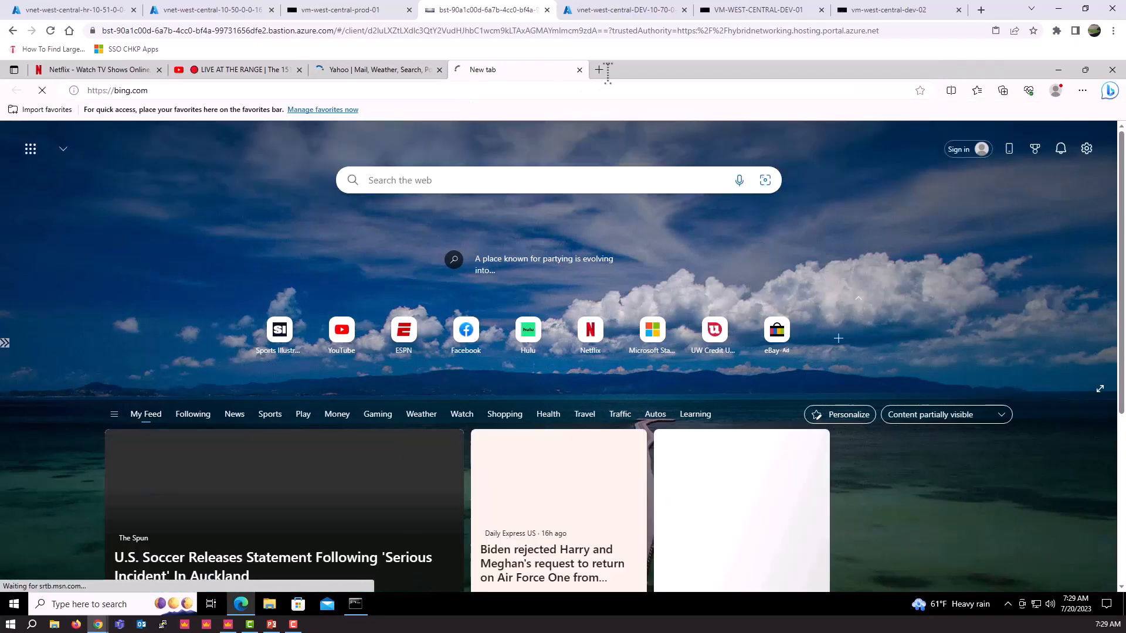
click(597, 69)
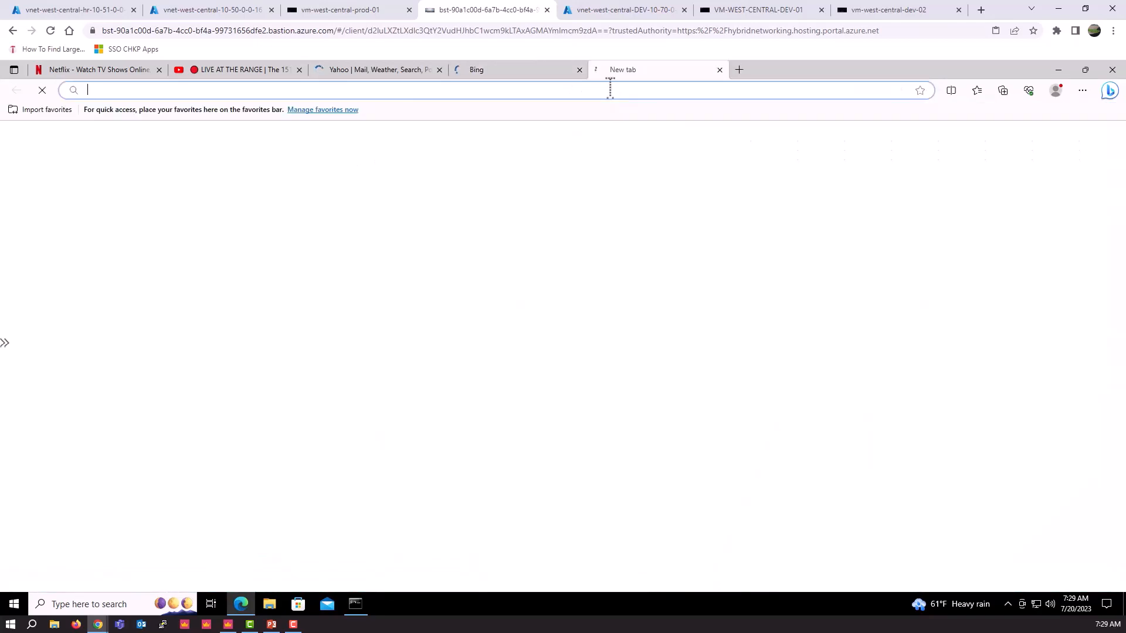
click(610, 90)
text(g)
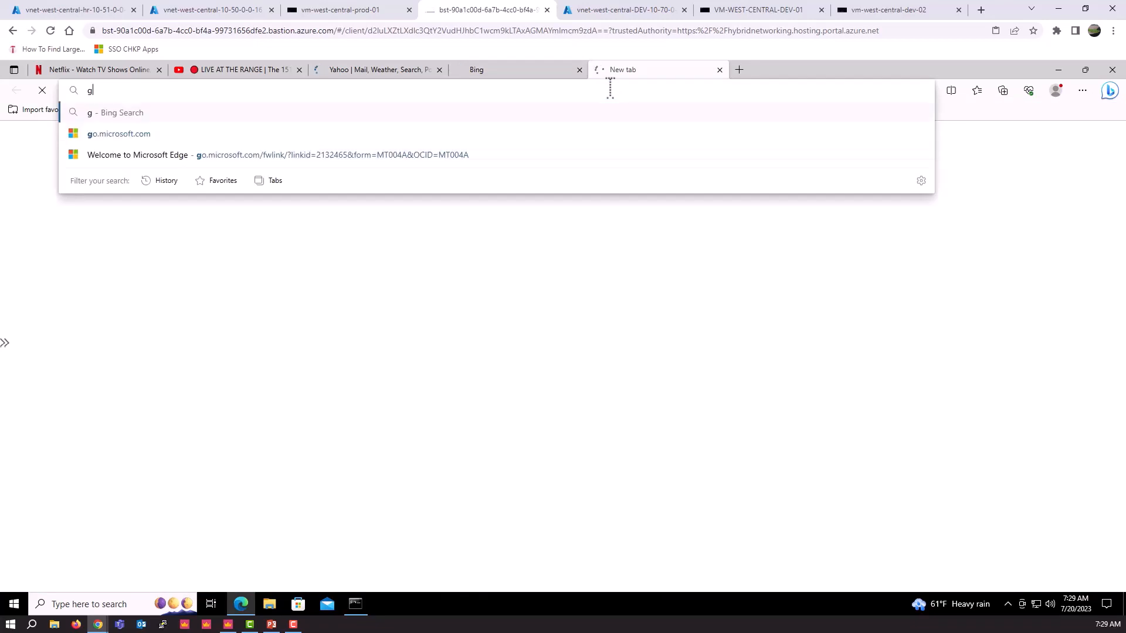
text(oogle.com)
key(Return)
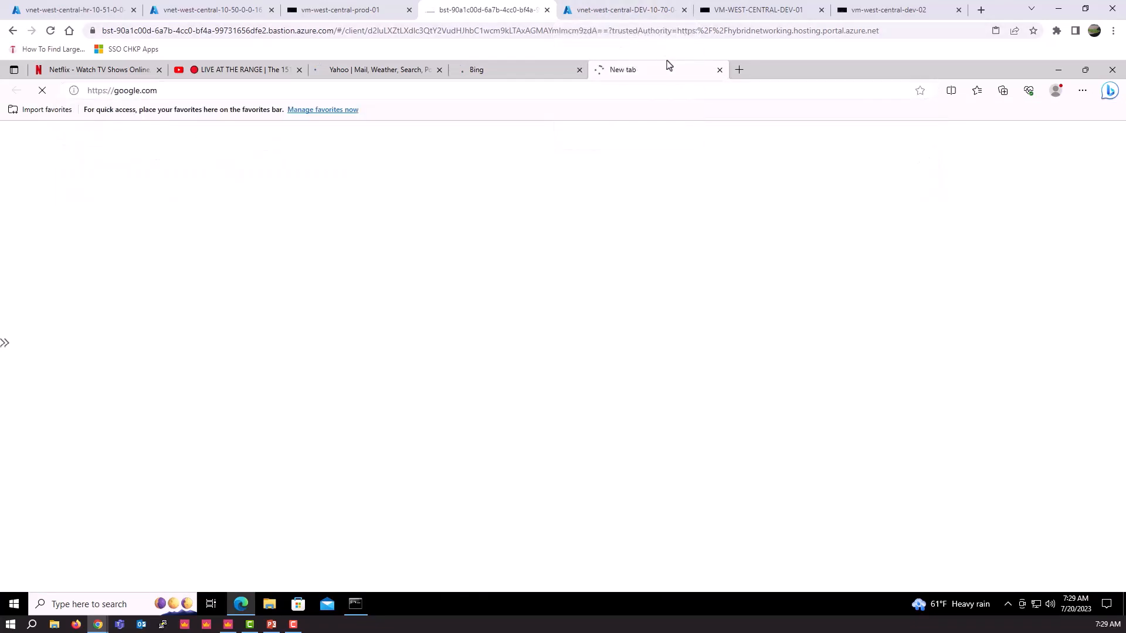
- Switch to the VM-WEST-CENTRAL-DEV-01 Bastion session and ping the production machine at 10.50.0.4
click(743, 13)
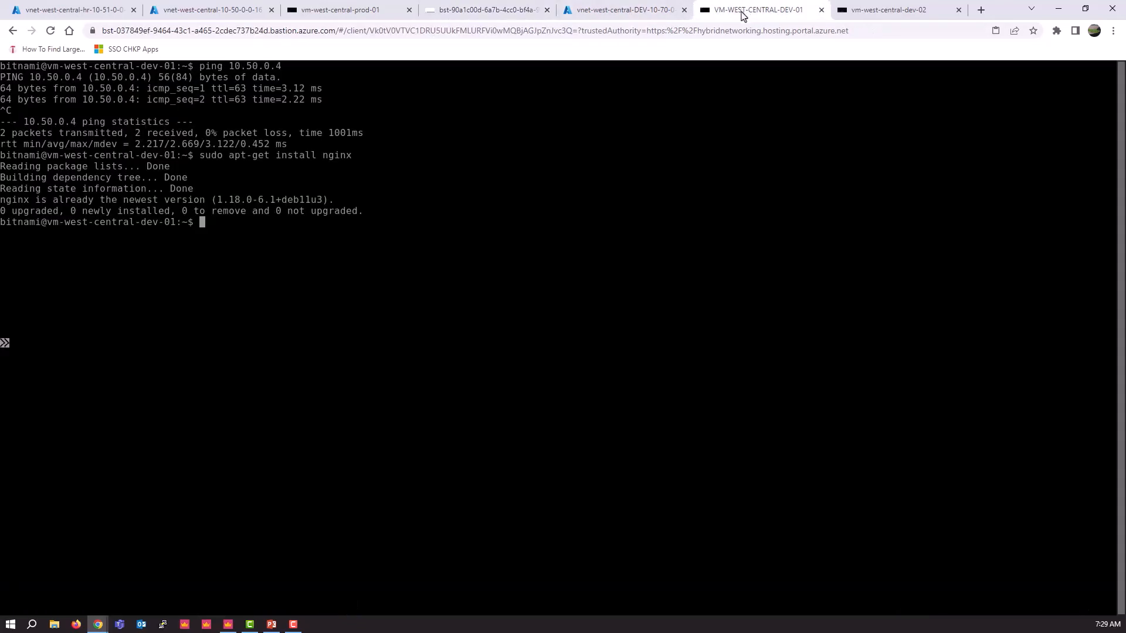
text(ping 10.50.0.4)
key(Return)
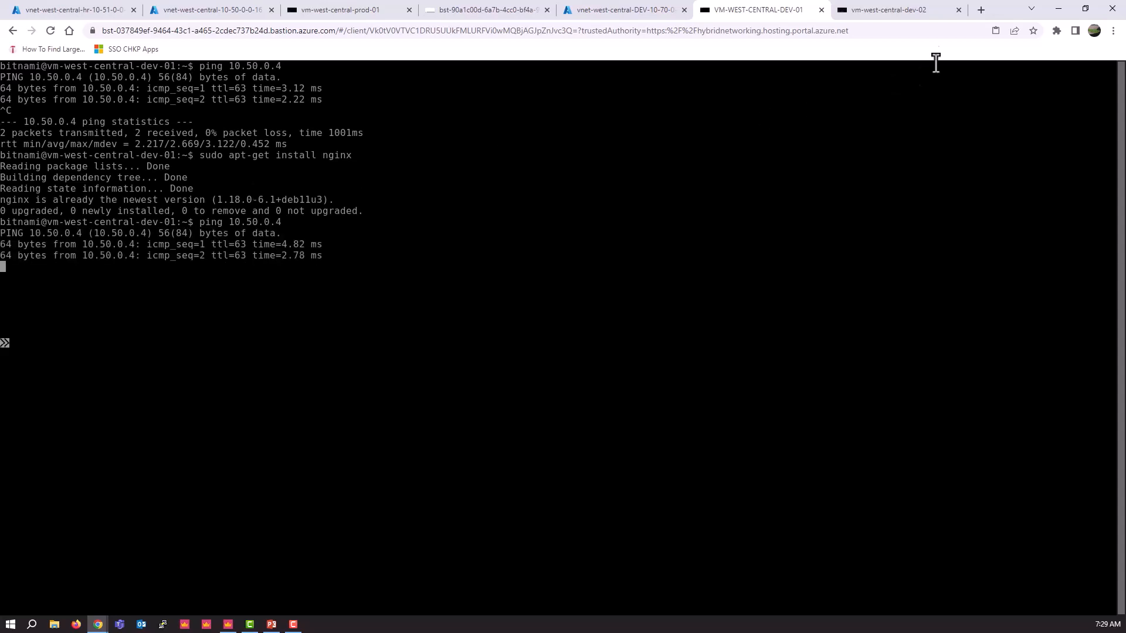
click(917, 14)
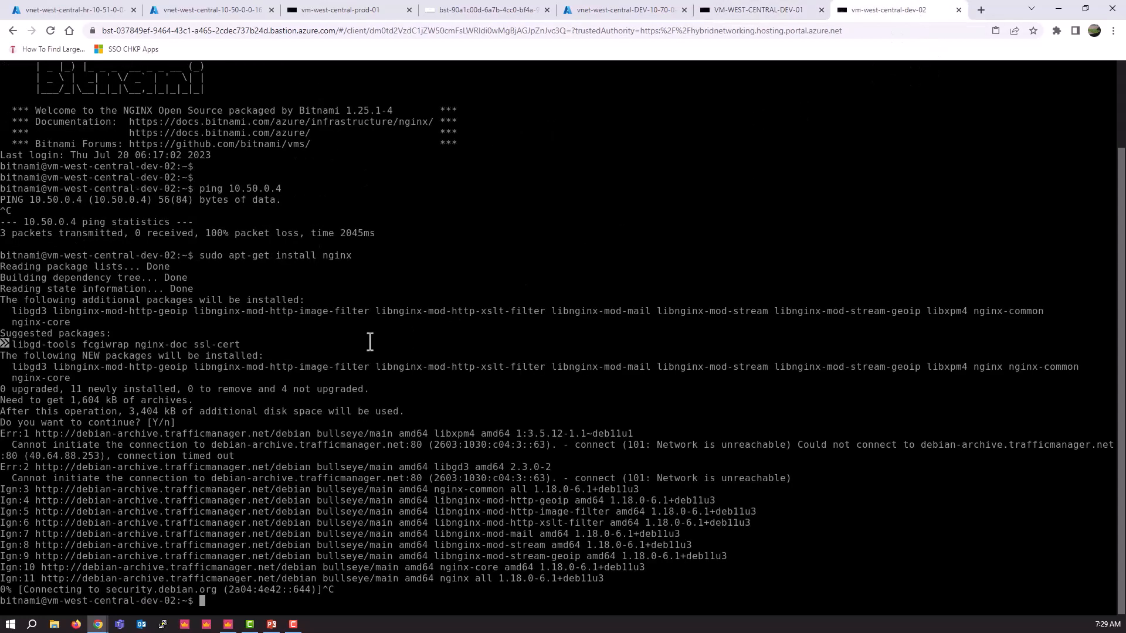
text(curl -k https://www.cnn.com)
key(Return)
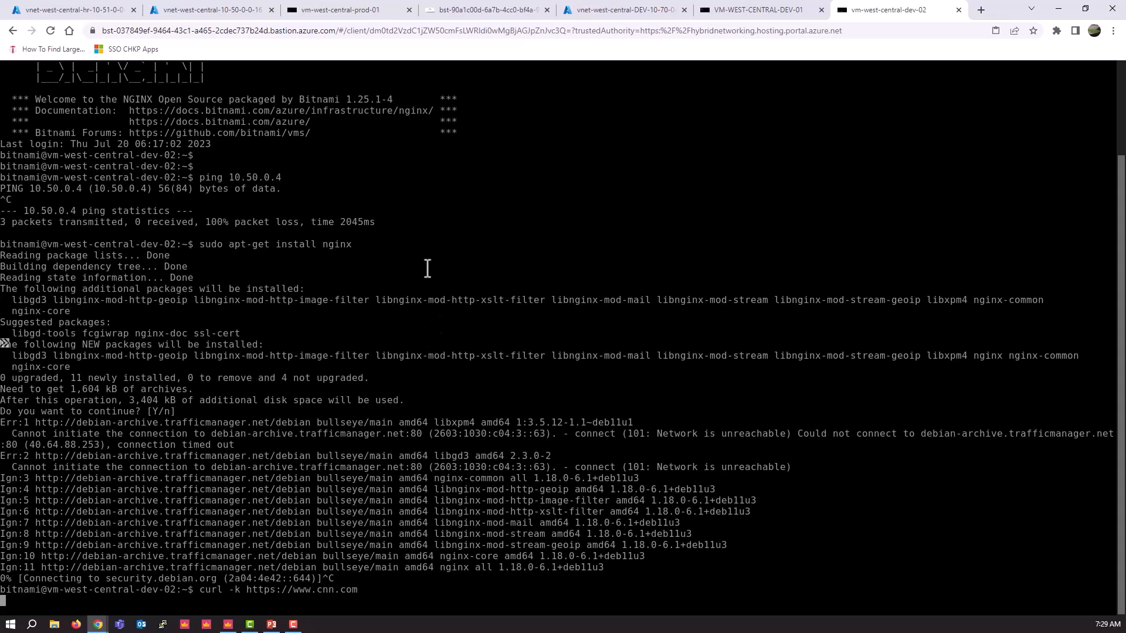
key(ctrl+c)
- Rerun the ping to 10.50.0.4 from vm-west-central-dev-02 and stop it
key(Up)
key(Up)
key(Up)
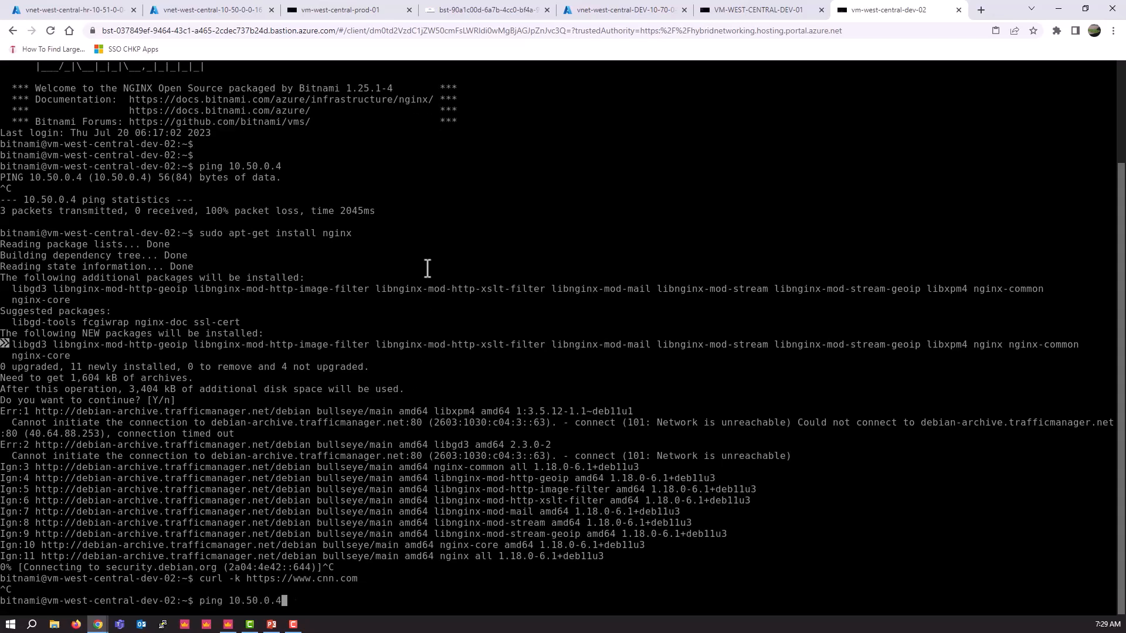
key(Return)
key(ctrl+c)
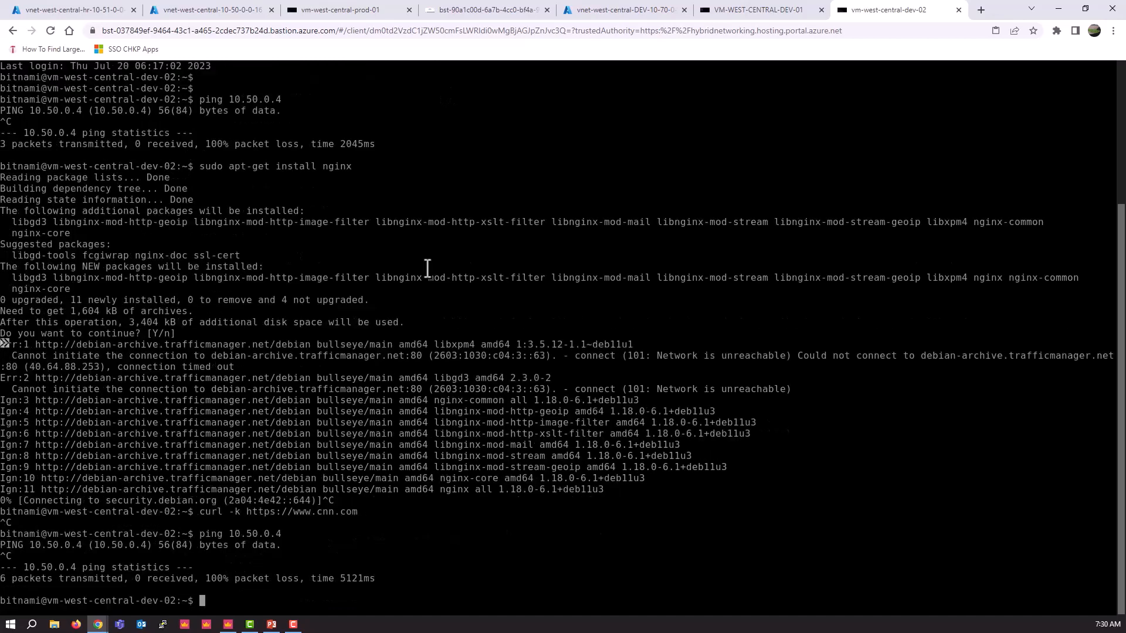
- Switch to SmartConsole, display the logs of rule 2, Trusted Internal, and enlarge the log area
click(231, 629)
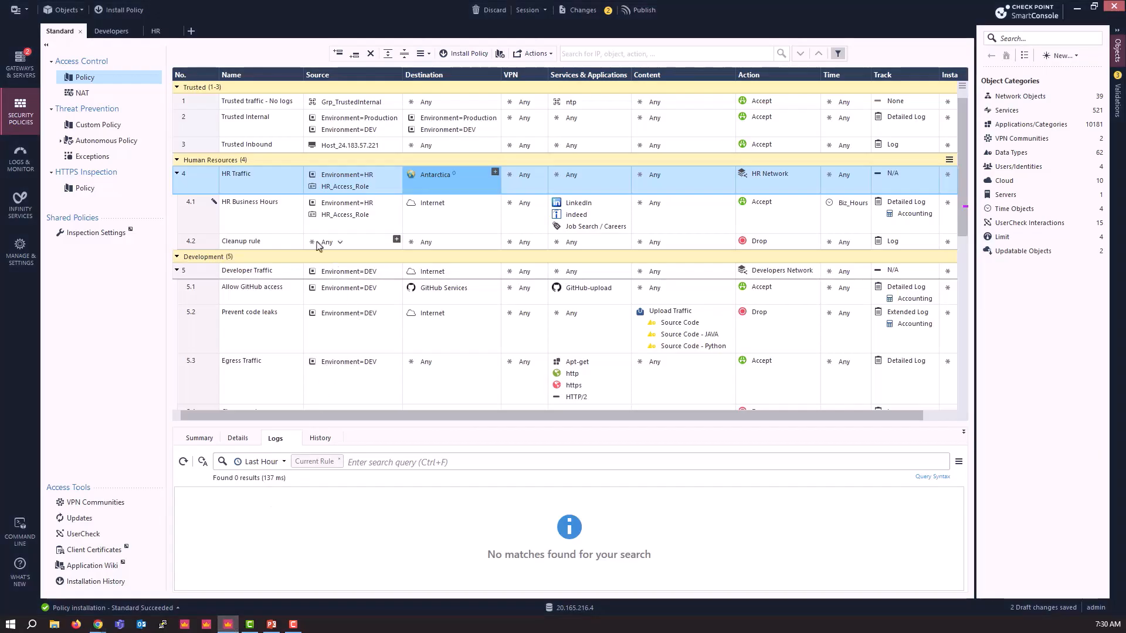
click(197, 128)
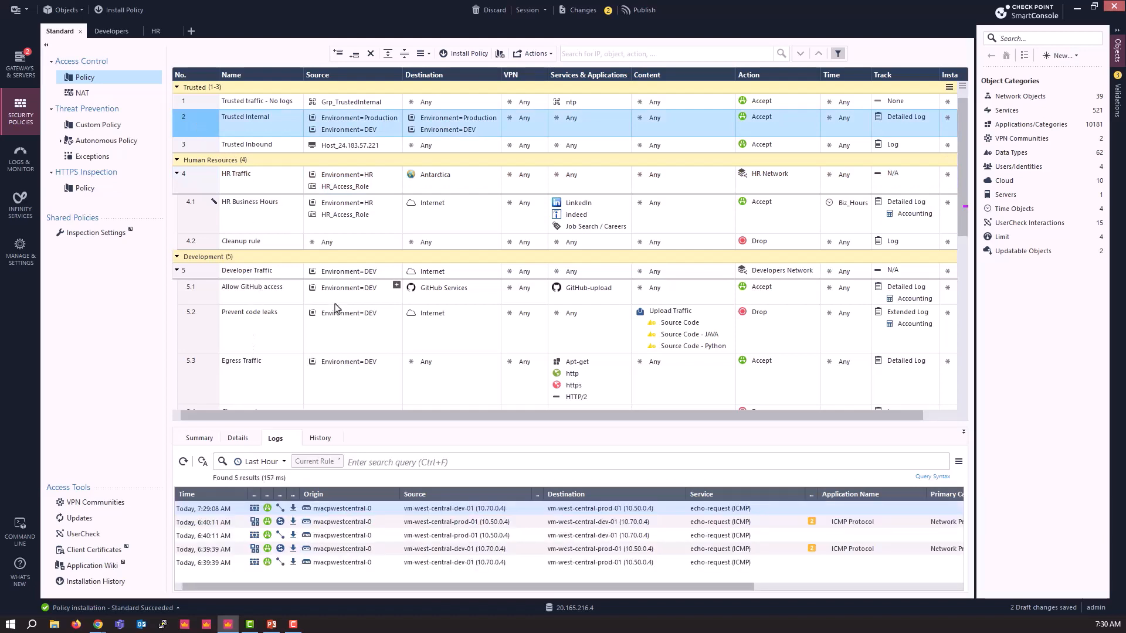
mouse_move(335, 192)
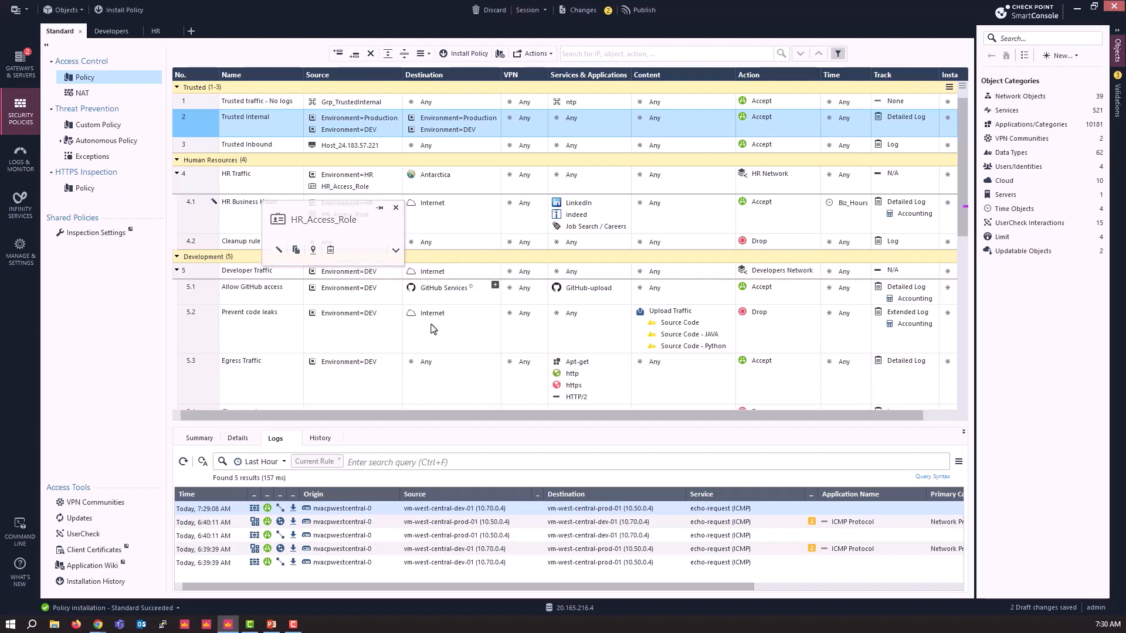
drag(536, 426, 535, 364)
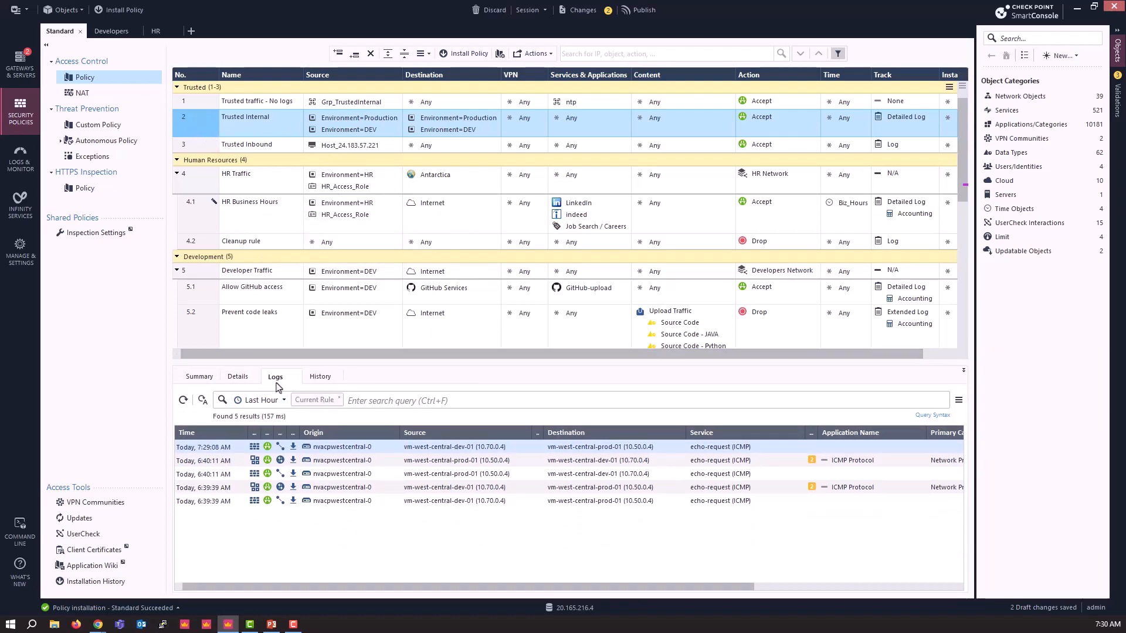
- Examine the Trusted Internal rule's summary and details, and refresh its logs
click(200, 378)
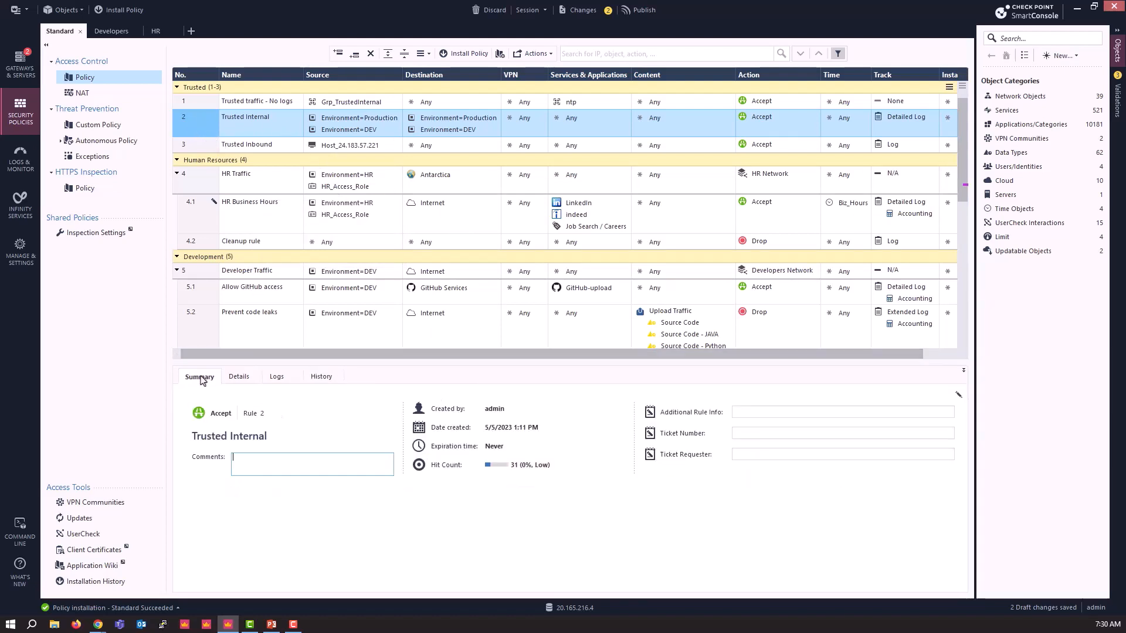
click(237, 378)
click(276, 378)
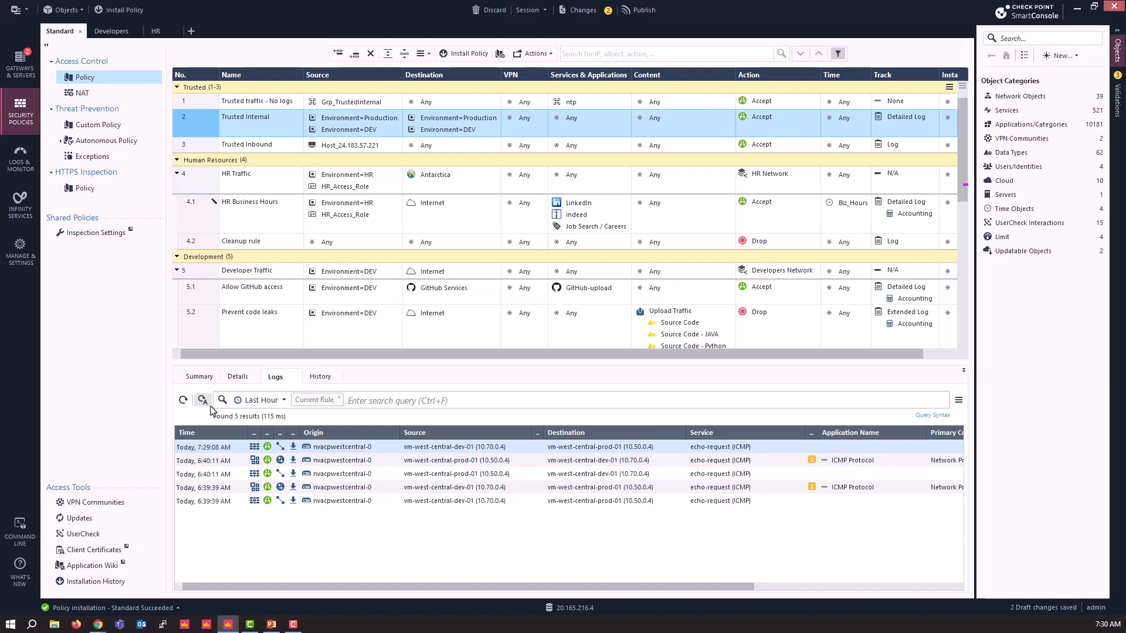
click(183, 400)
- Check the logs of Development rule 5.3, Egress Traffic, and of Catch-All rule 6, Egress Traffic
scroll(257, 302, down, 3)
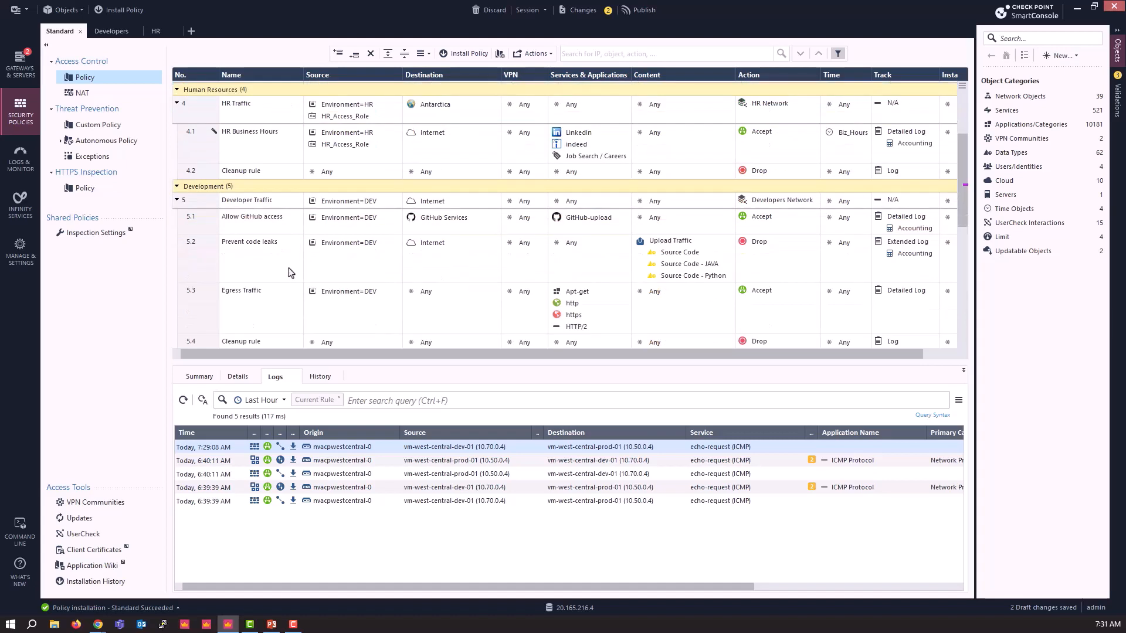
click(198, 311)
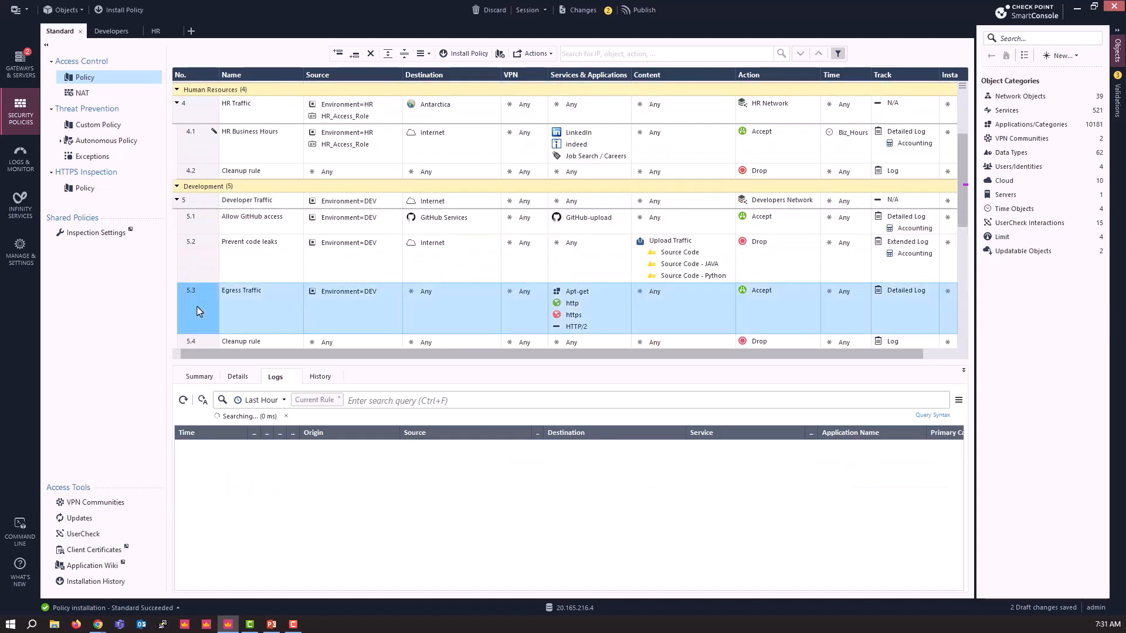
scroll(271, 306, down, 1)
scroll(271, 306, down, 1)
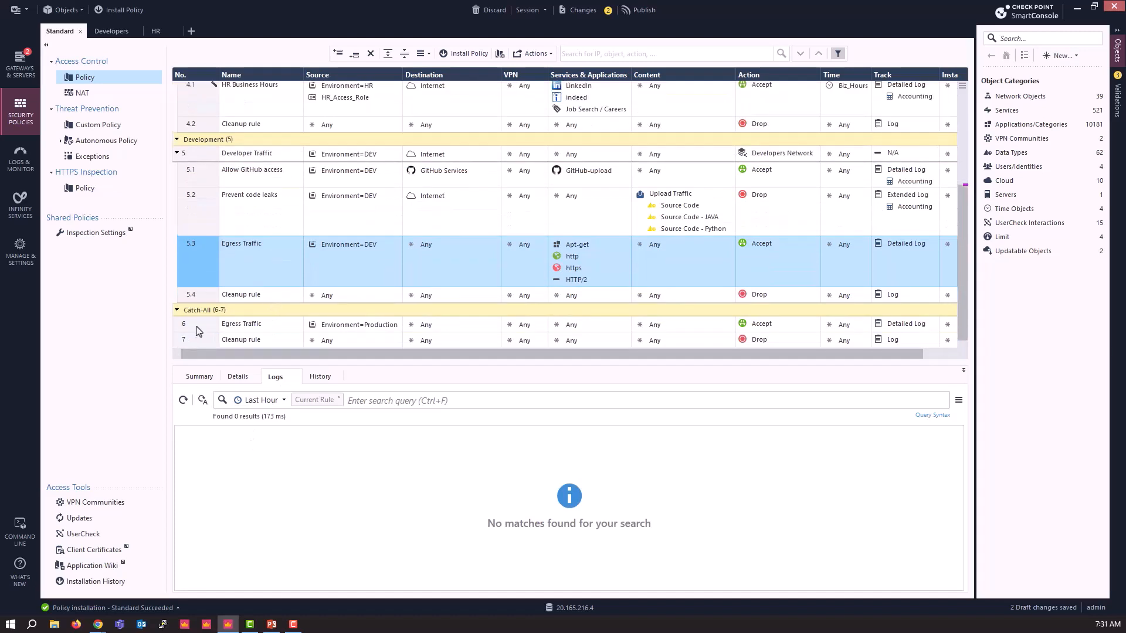
click(182, 328)
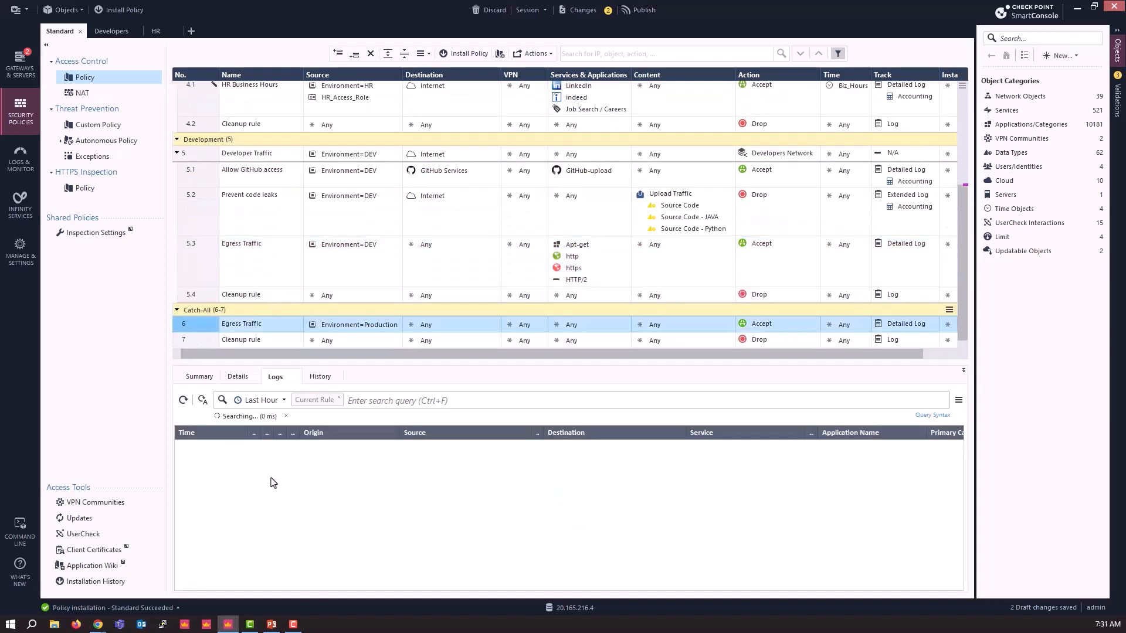
click(277, 488)
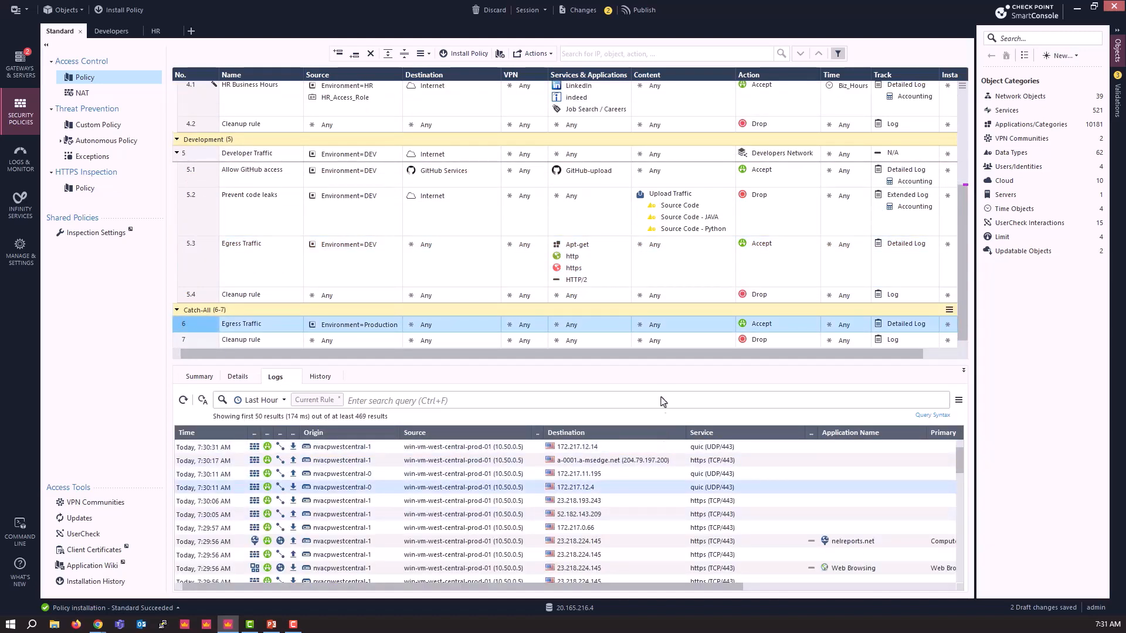
- Enlarge the log area and examine the sources, destinations and services logged for the Catch-All Egress Traffic rule
drag(658, 364, 668, 281)
scroll(672, 453, down, 1)
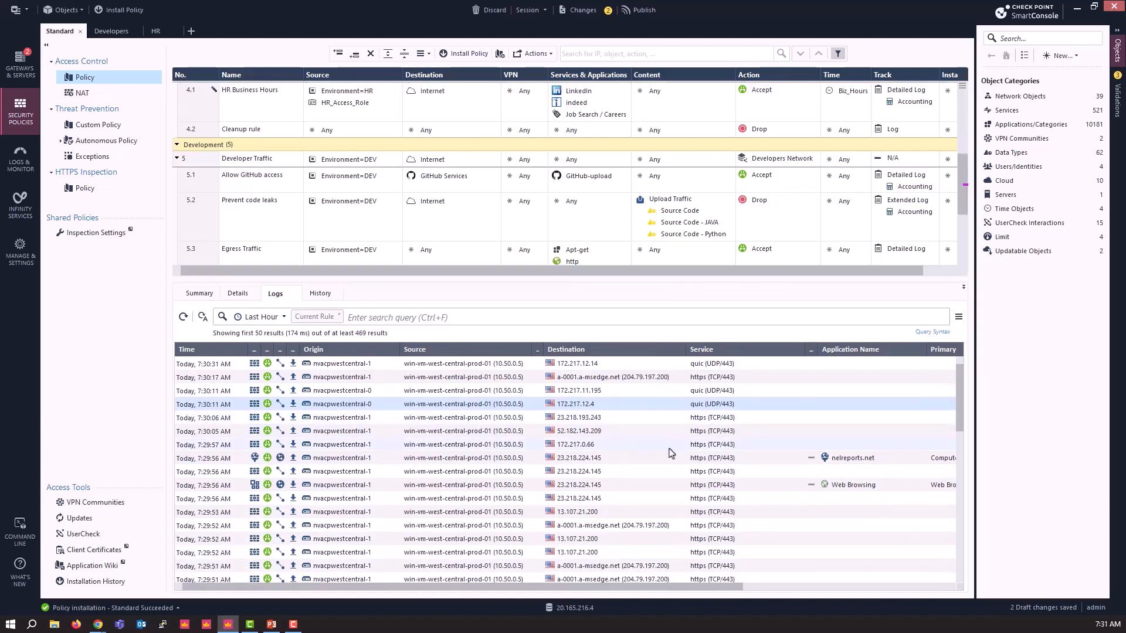
scroll(672, 453, down, 6)
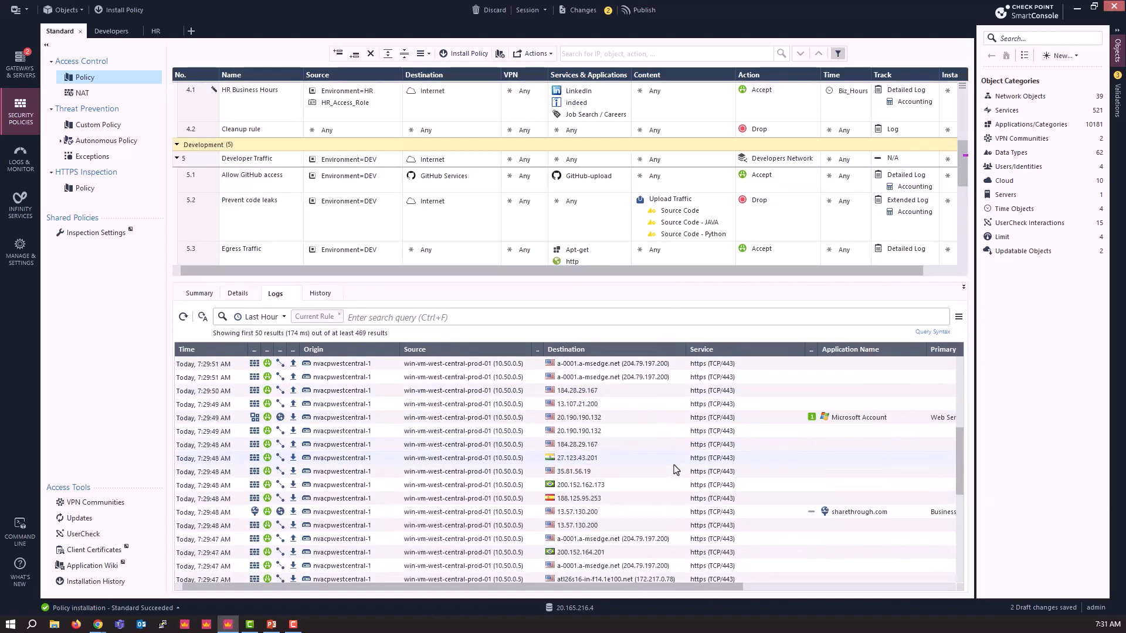
scroll(676, 466, down, 7)
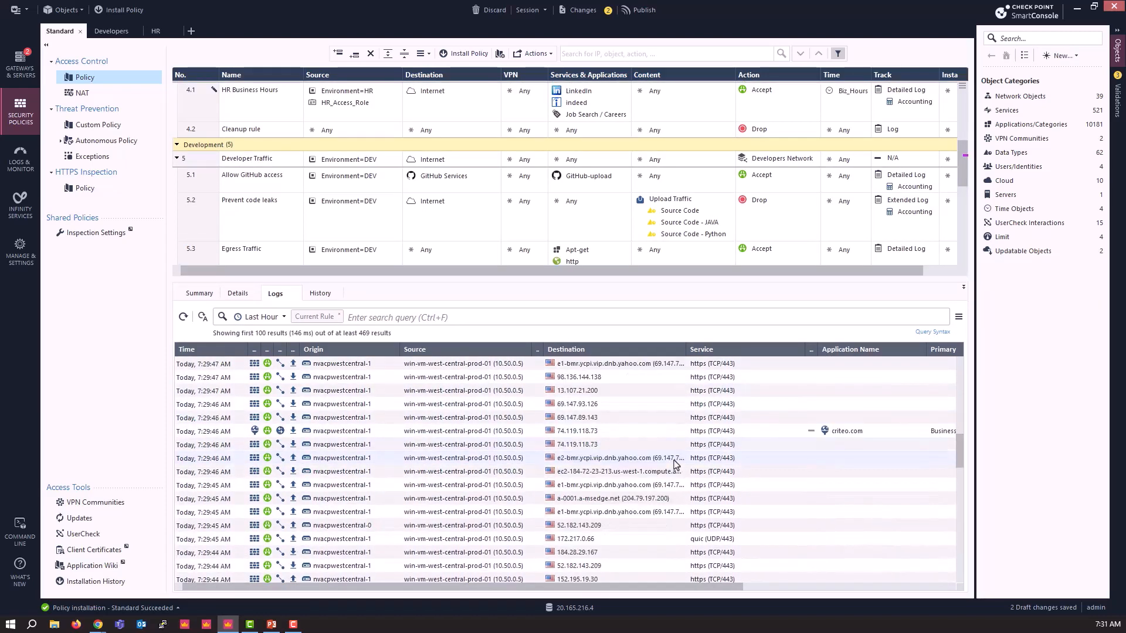
scroll(680, 499, down, 3)
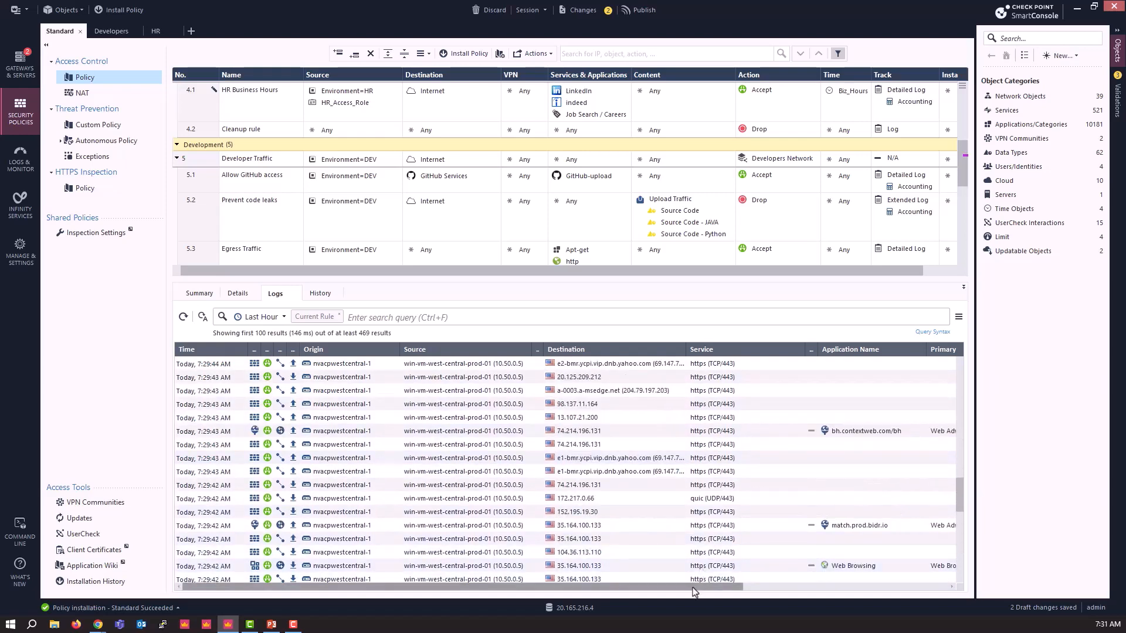
- Examine the application names, primary categories and matched access rule across the older Egress Traffic log entries
scroll(740, 587, right, 3)
scroll(757, 490, down, 3)
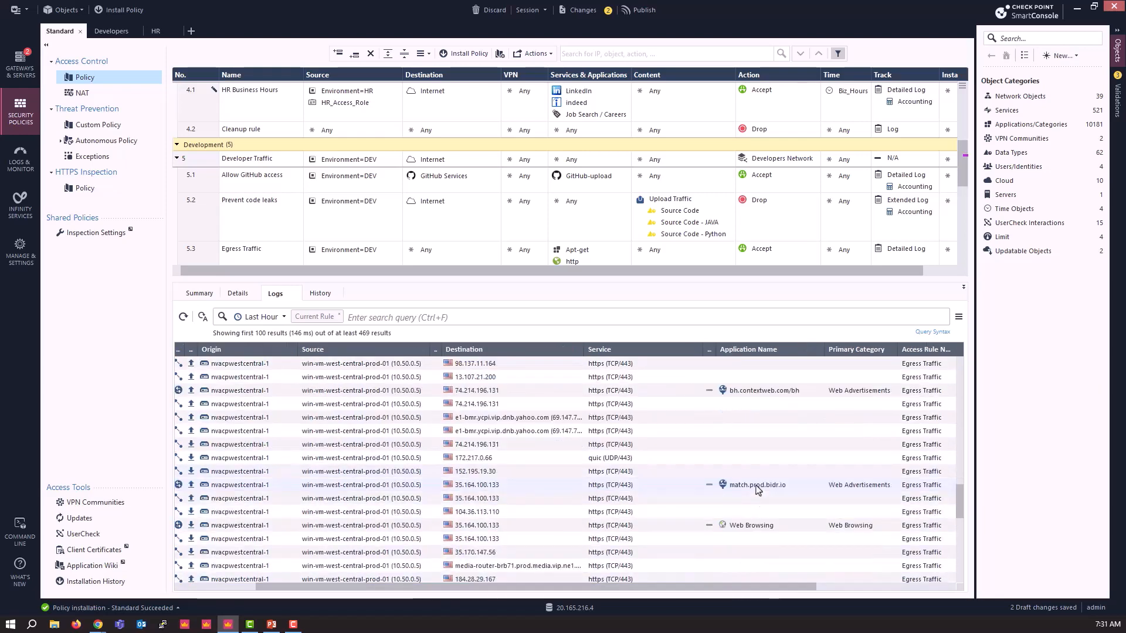
scroll(757, 490, down, 10)
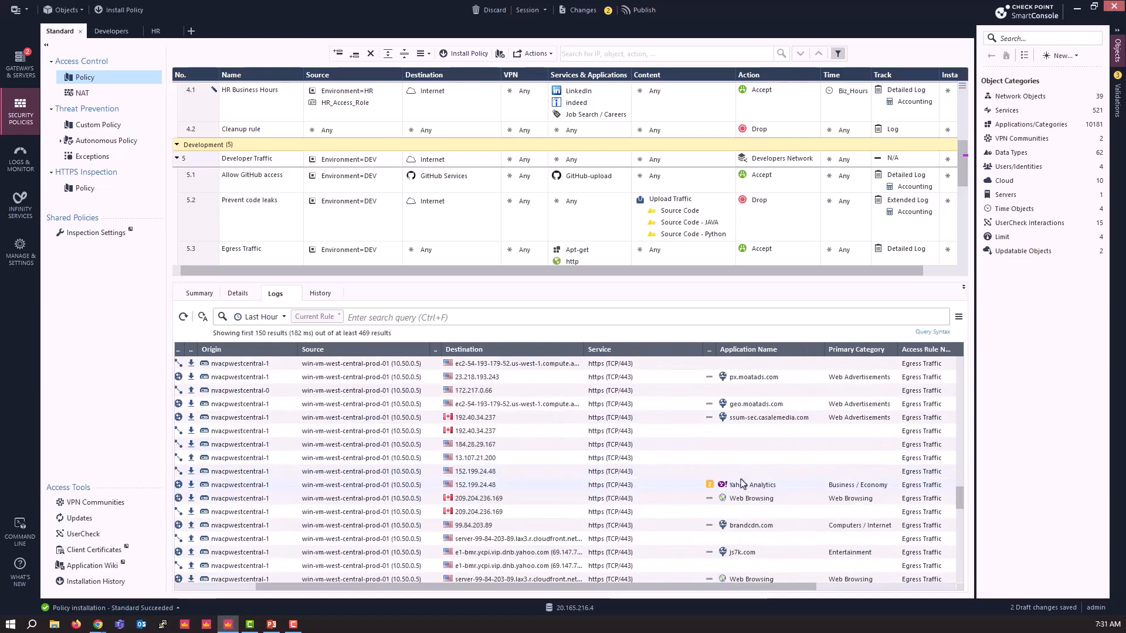
scroll(742, 484, down, 2)
scroll(743, 484, down, 4)
scroll(743, 484, down, 5)
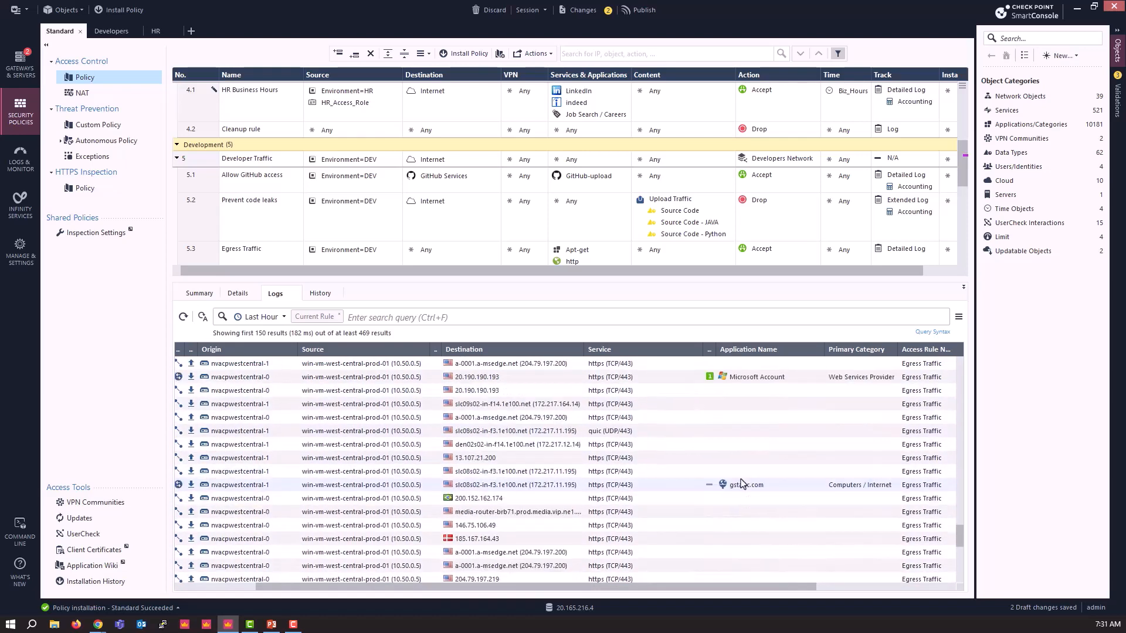
scroll(750, 478, down, 3)
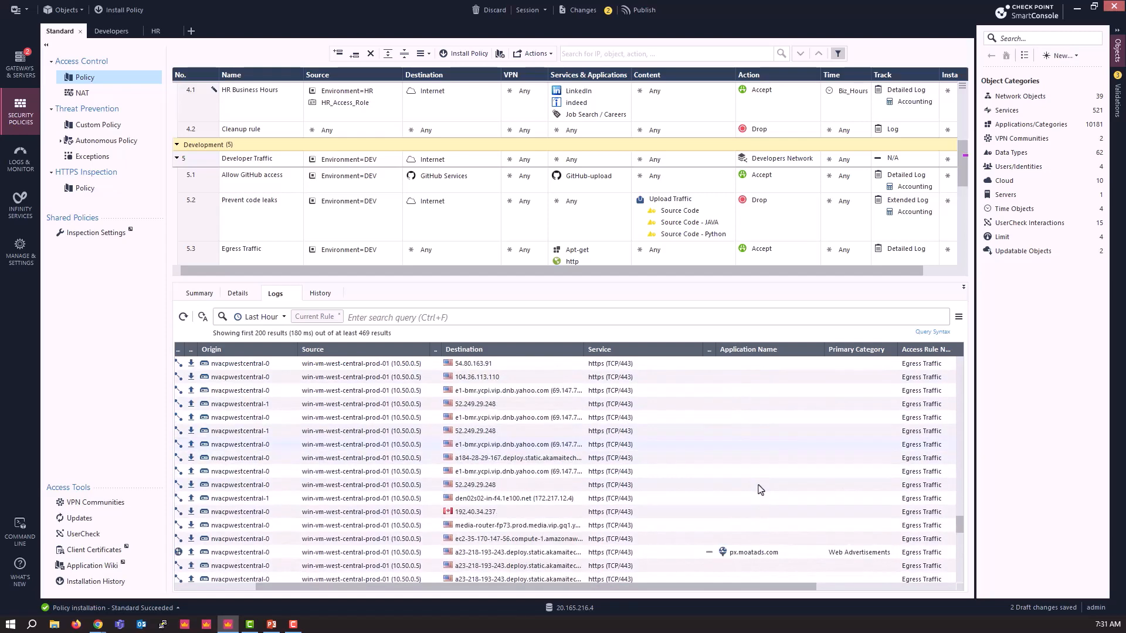
scroll(760, 490, down, 3)
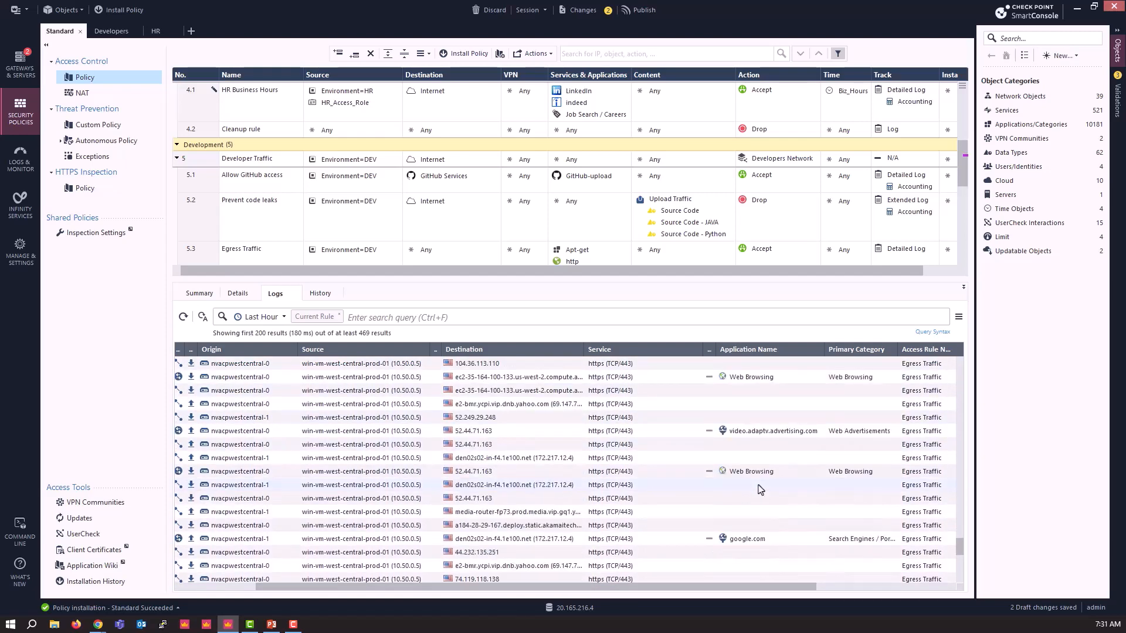
scroll(761, 490, down, 3)
scroll(761, 490, down, 4)
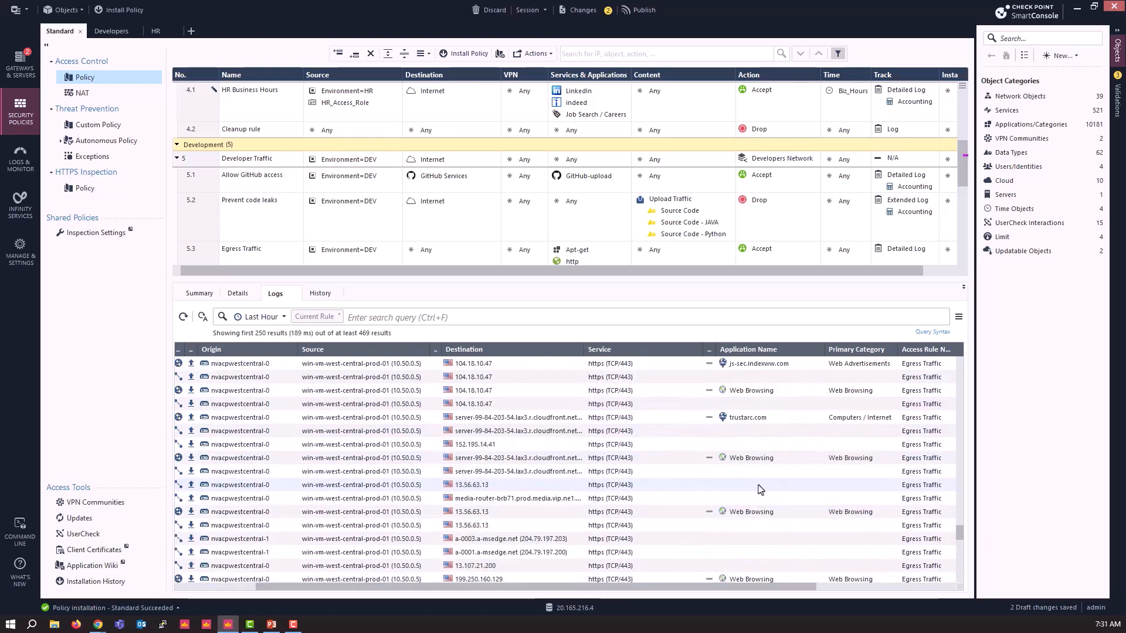
scroll(761, 489, down, 5)
scroll(761, 490, down, 5)
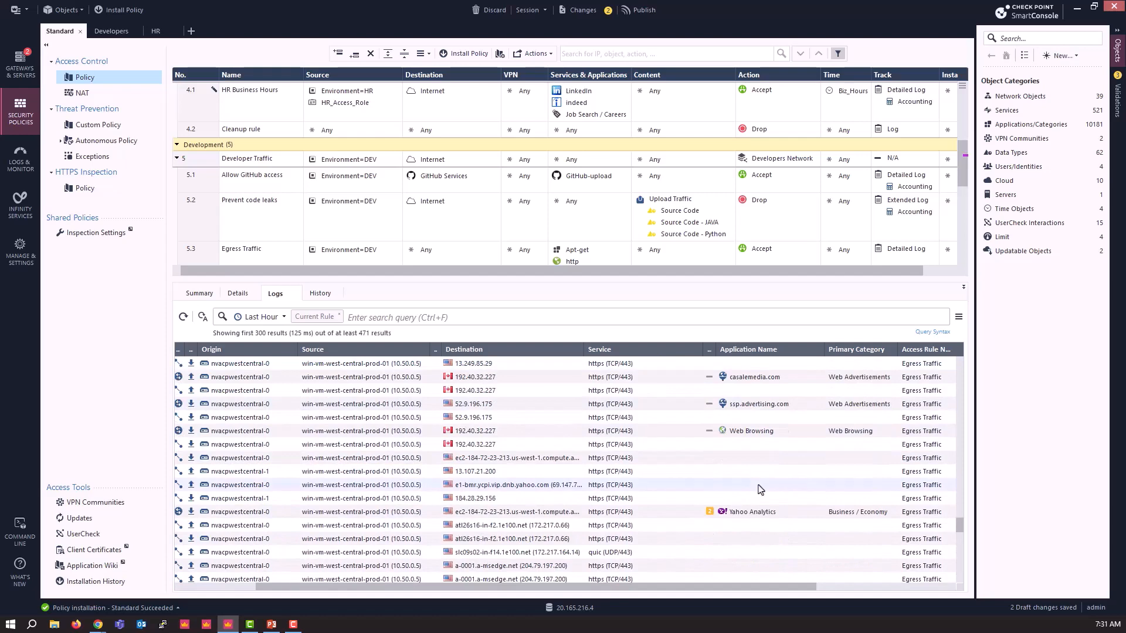
scroll(760, 489, down, 5)
scroll(761, 493, down, 4)
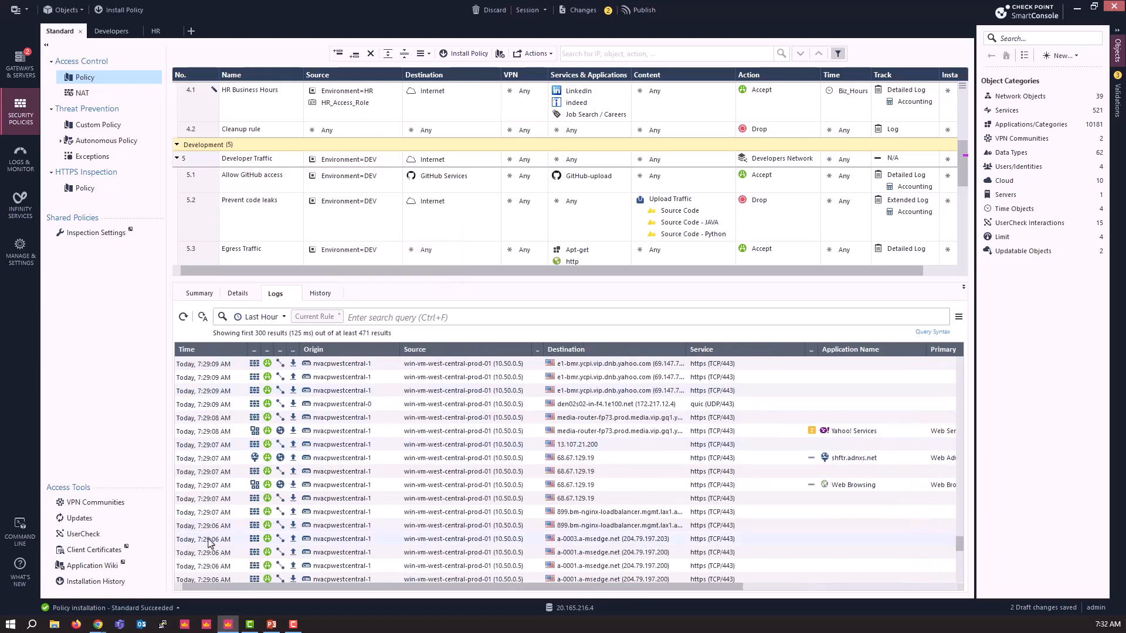
- Switch to the Azure portal in Chrome and check the tags of the virtual machine vm-west-central-dev-02
mouse_move(99, 625)
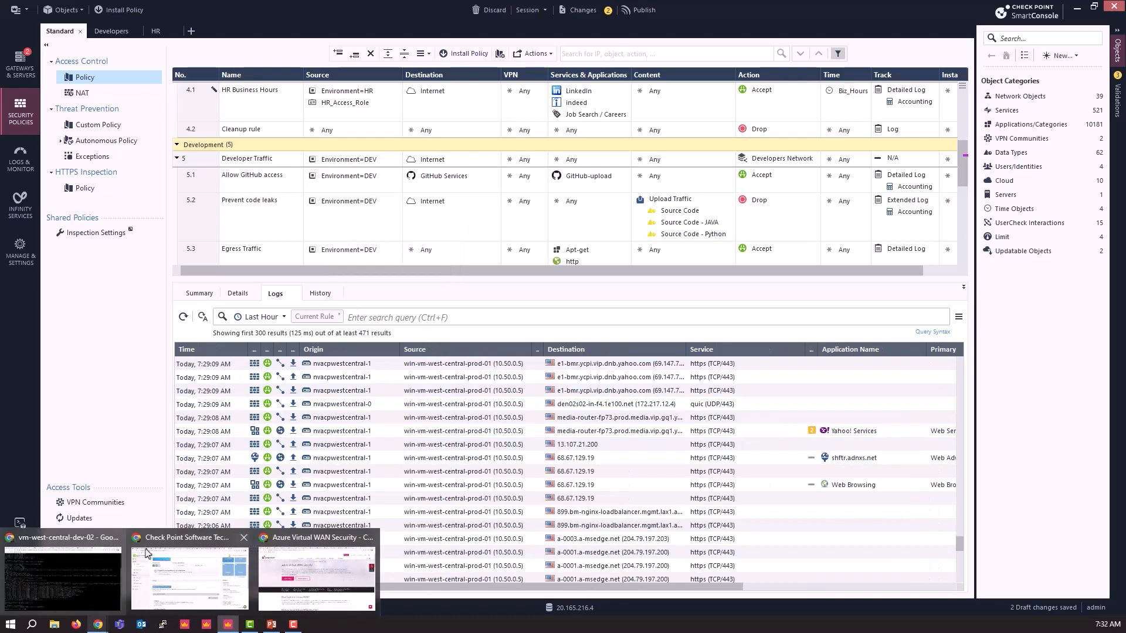
click(66, 549)
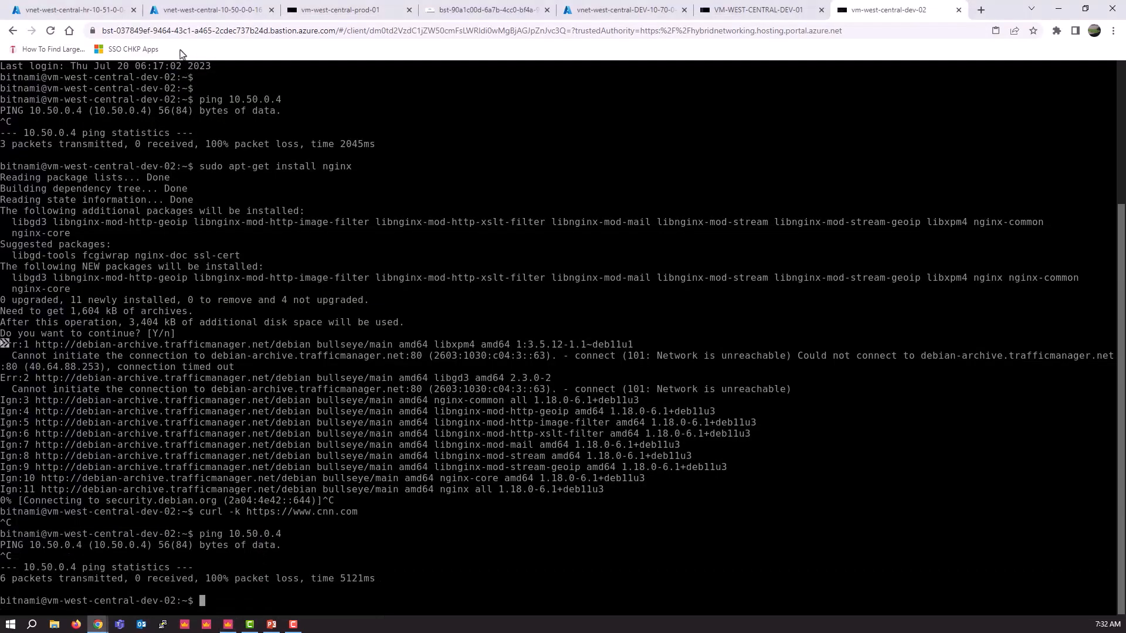
click(68, 11)
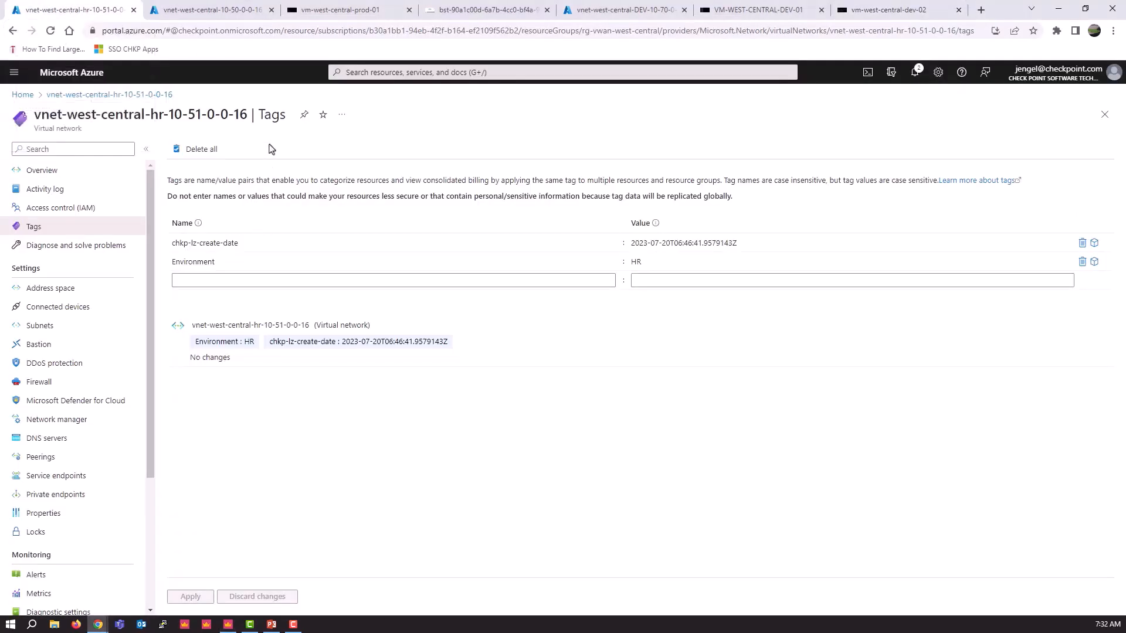
click(18, 97)
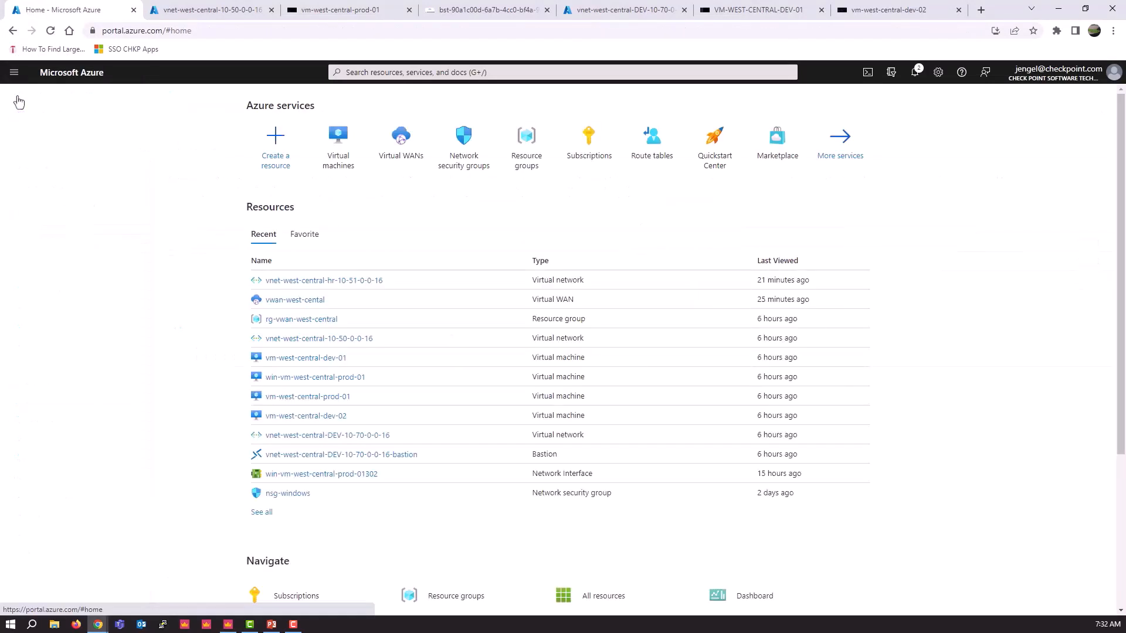
click(343, 163)
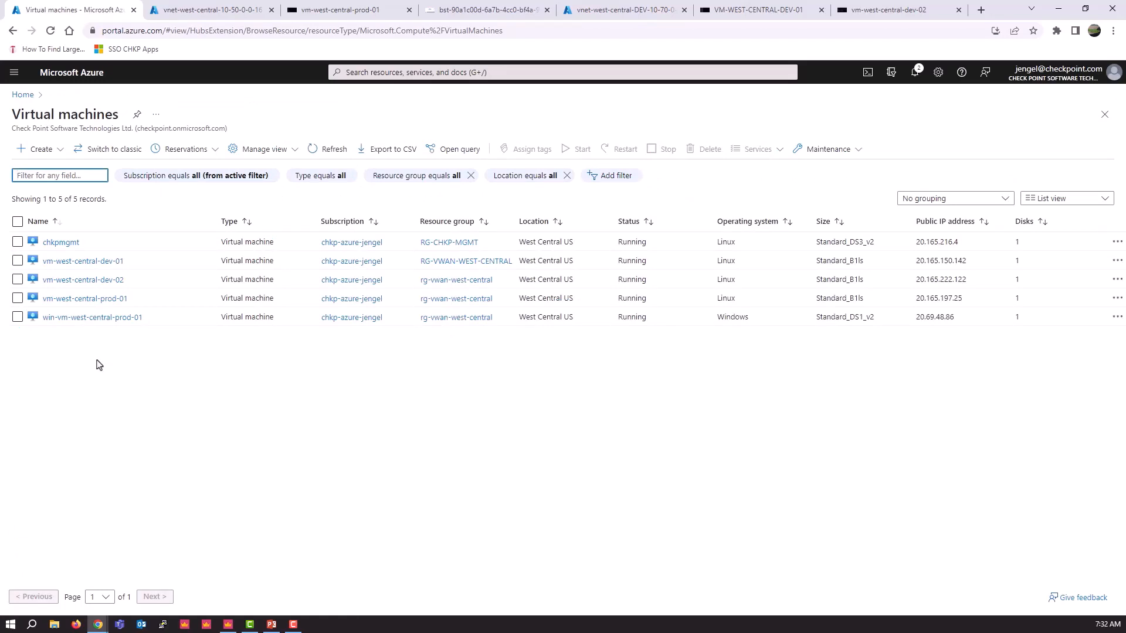
click(81, 281)
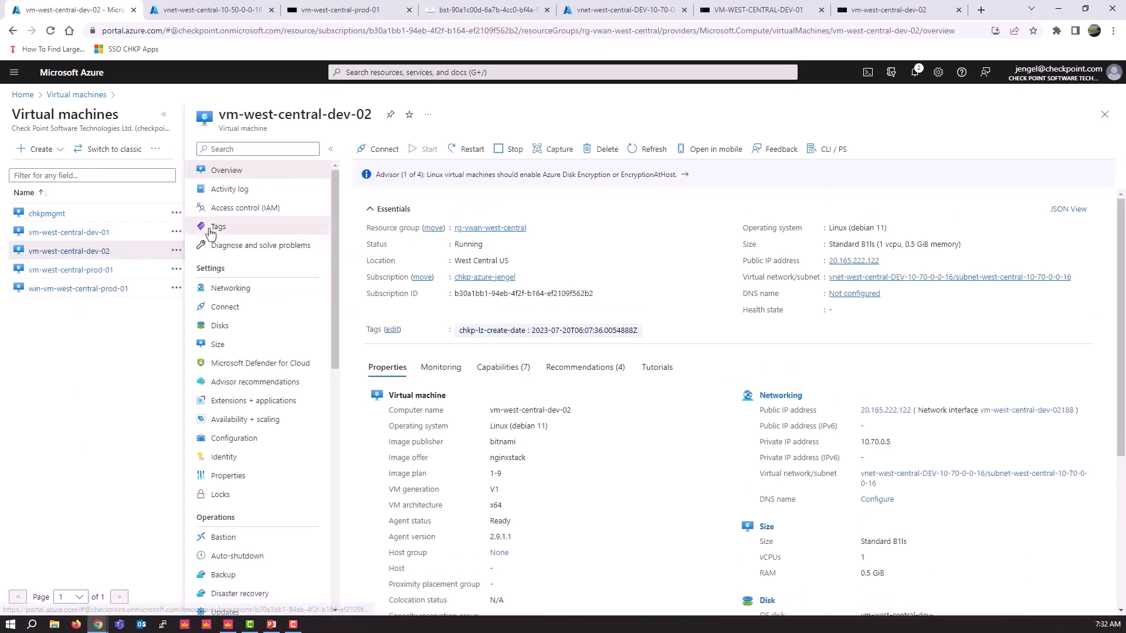
click(212, 230)
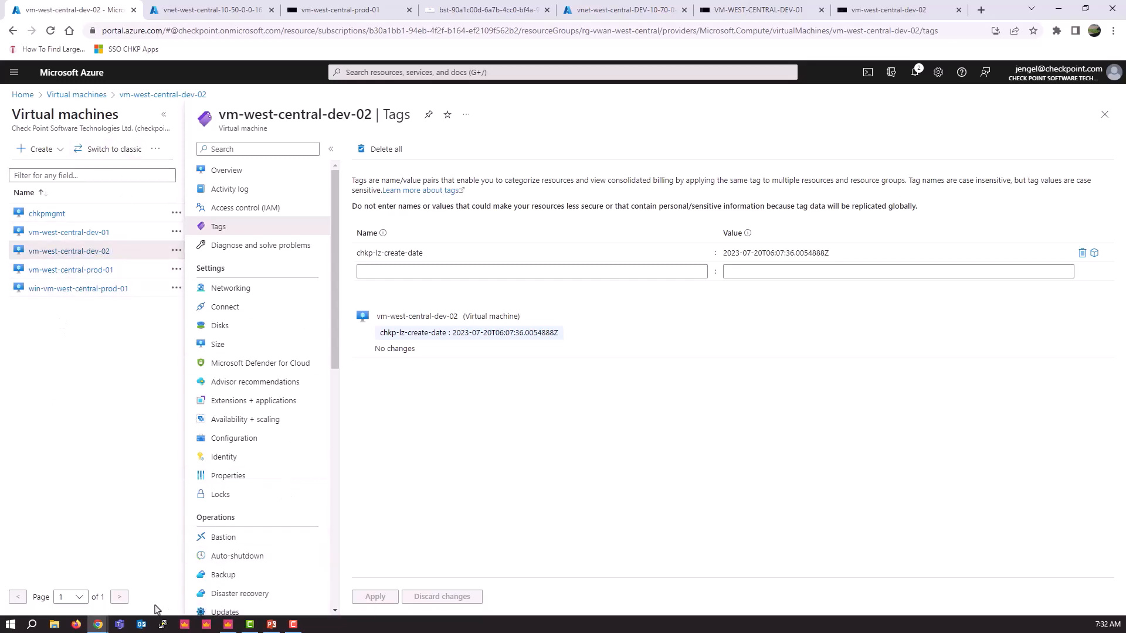
- Return to SmartConsole, check the logs of Catch-All rule 7, Cleanup rule, and select an echo-request entry from vm-west-central-dev-02
click(228, 624)
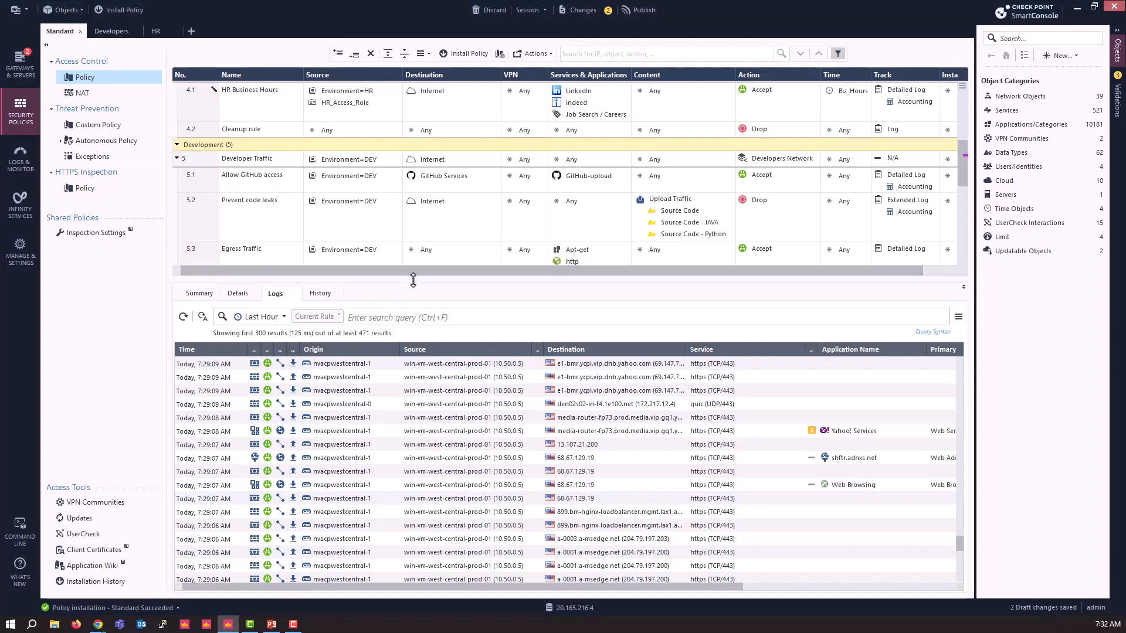
drag(415, 280, 408, 418)
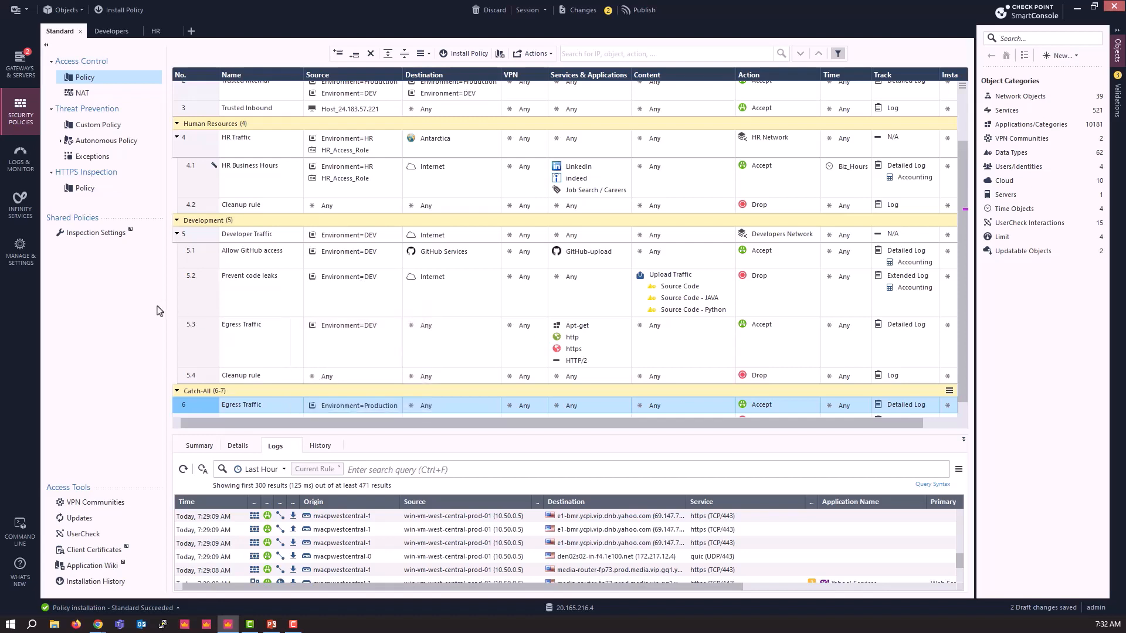
scroll(317, 282, down, 1)
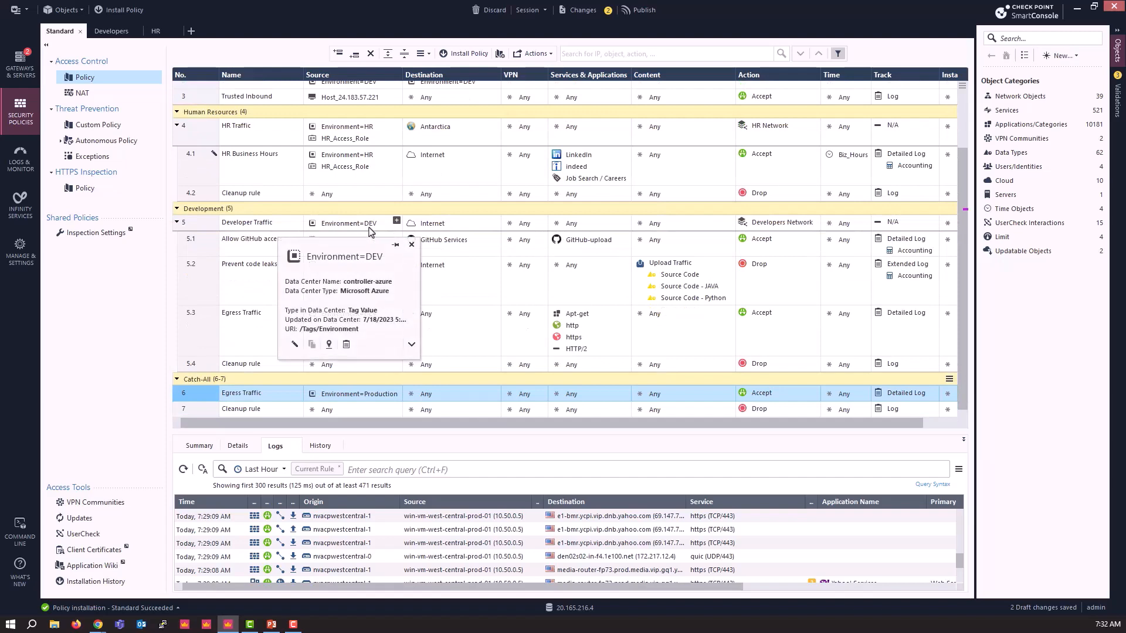
click(185, 411)
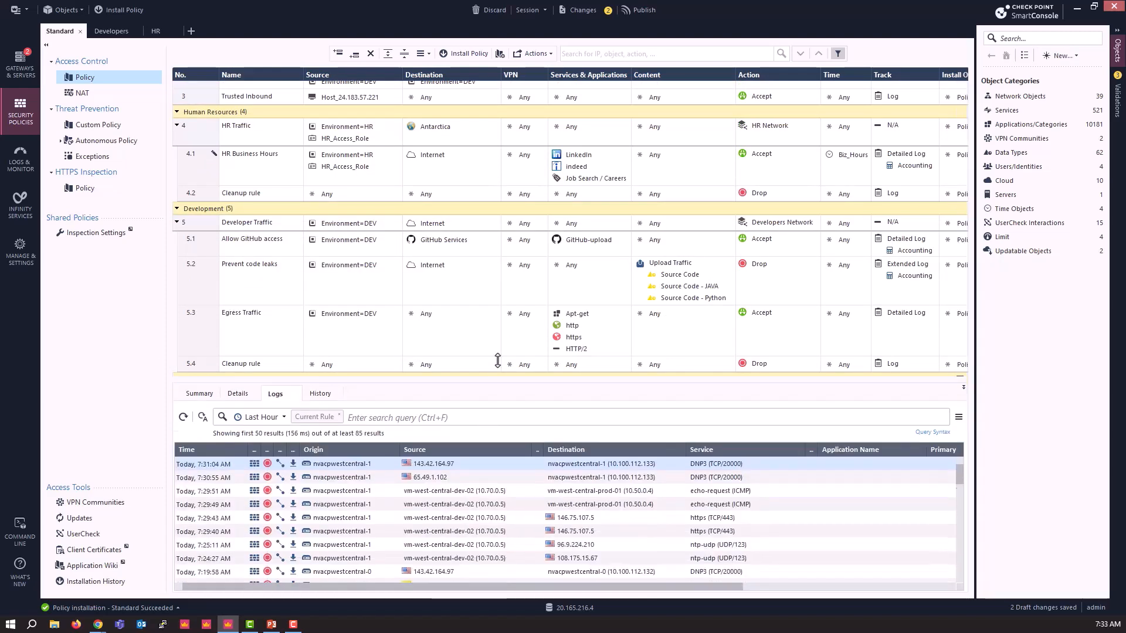
click(456, 472)
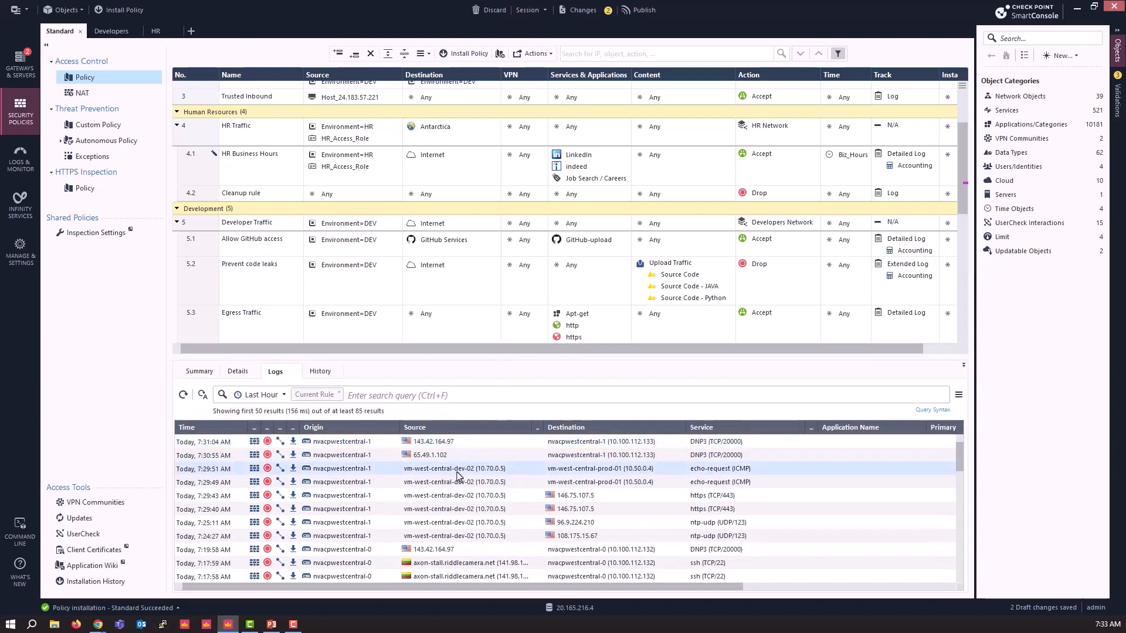